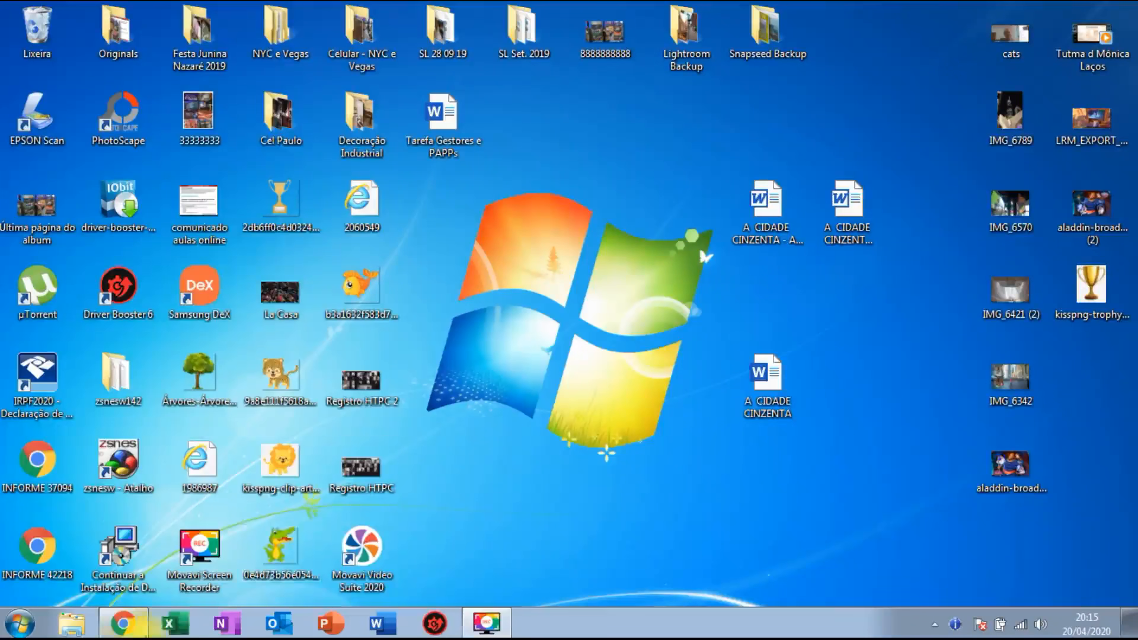
# Restore the Chrome window showing the Meu Drive page of Google Drive.
pyautogui.click(121, 622)
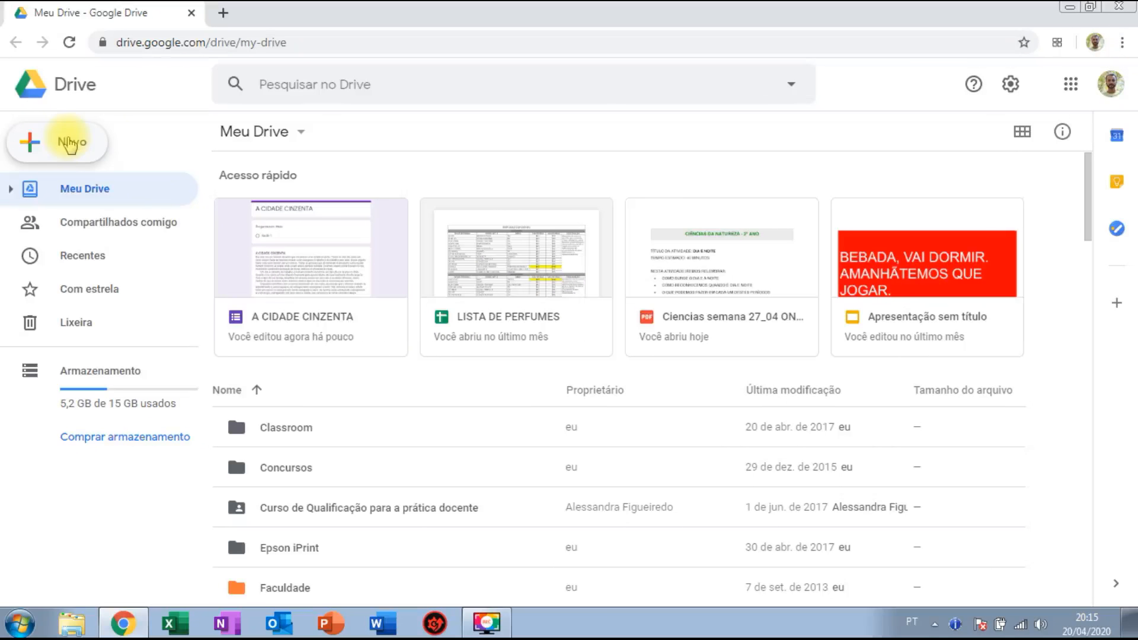
# Create a blank Google Form via Novo > Mais > Formulários Google, then minimise Chrome.
pyautogui.click(70, 143)
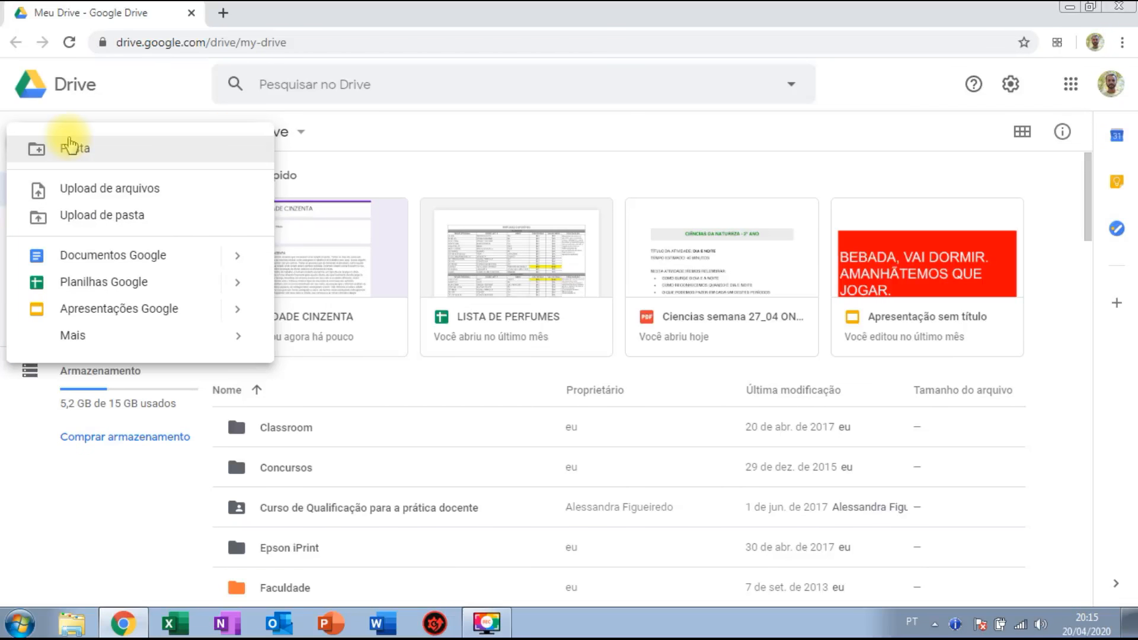
pyautogui.moveTo(117, 339)
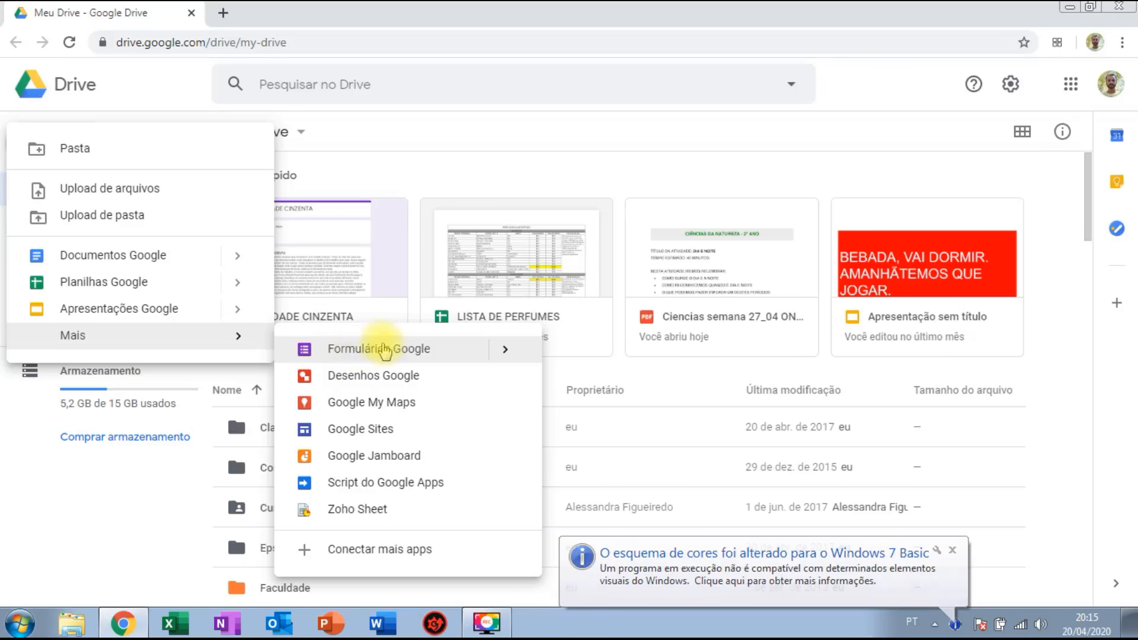
pyautogui.click(382, 349)
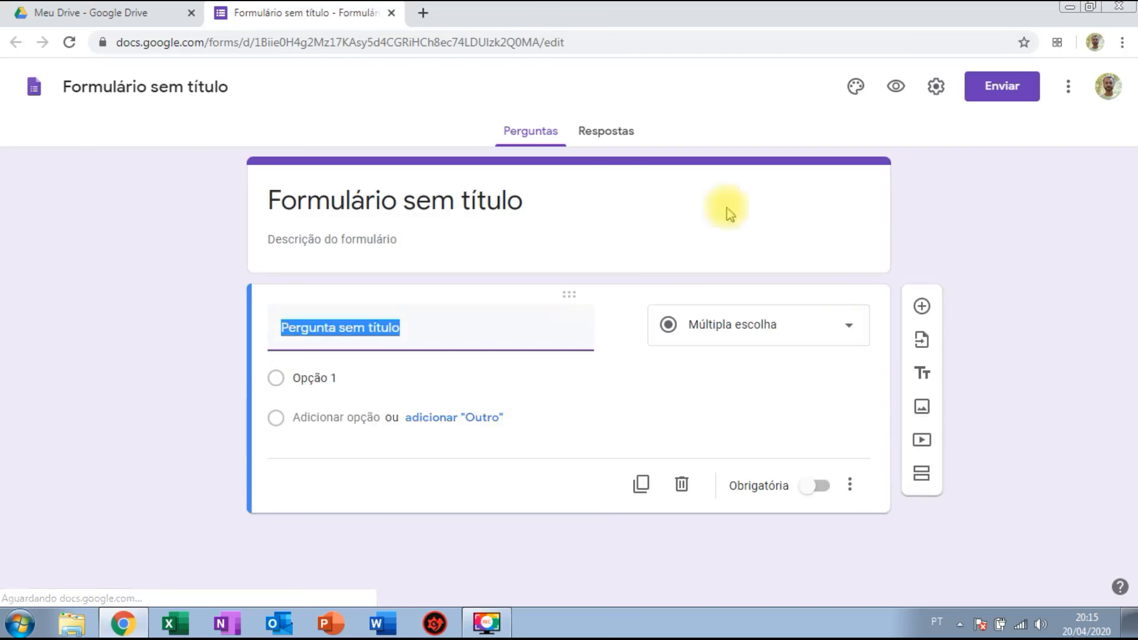
pyautogui.click(1070, 10)
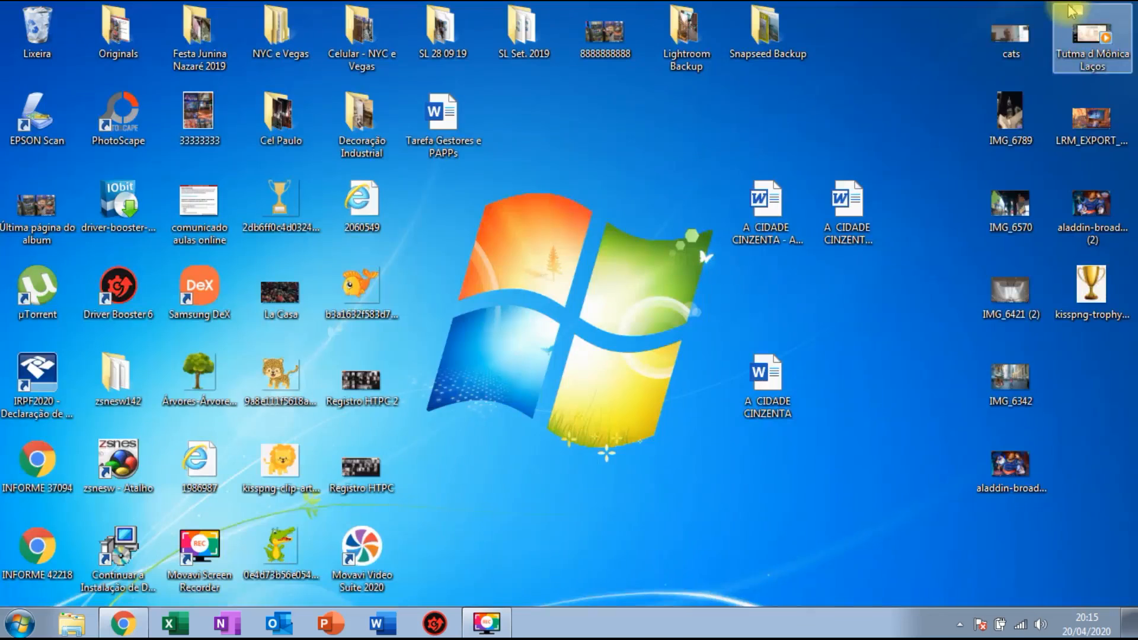
# Open the 'A CIDADE CINZENTA' Word document, scroll through the story, and minimise it.
pyautogui.doubleClick(778, 405)
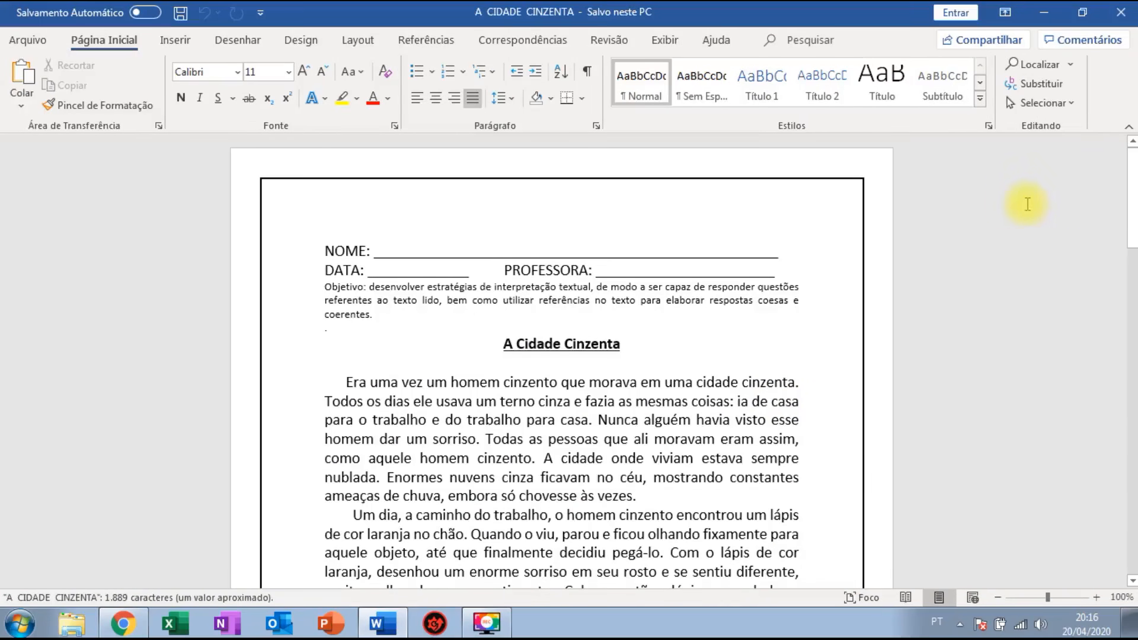
pyautogui.moveTo(1130, 190); pyautogui.dragTo(1129, 228)
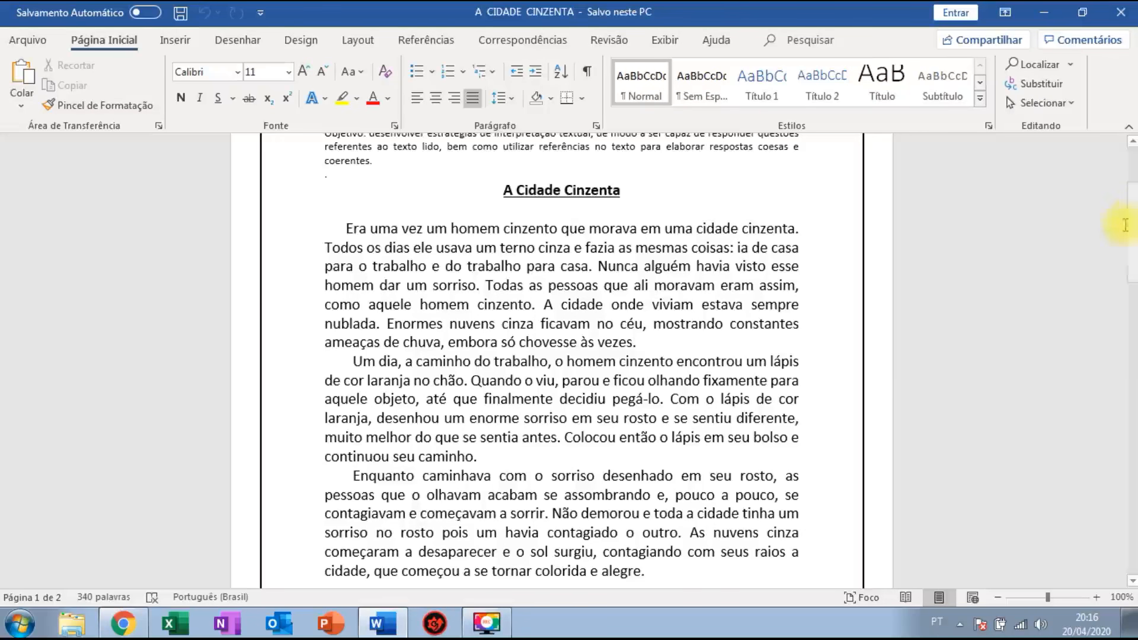
pyautogui.moveTo(1130, 225); pyautogui.dragTo(1132, 266)
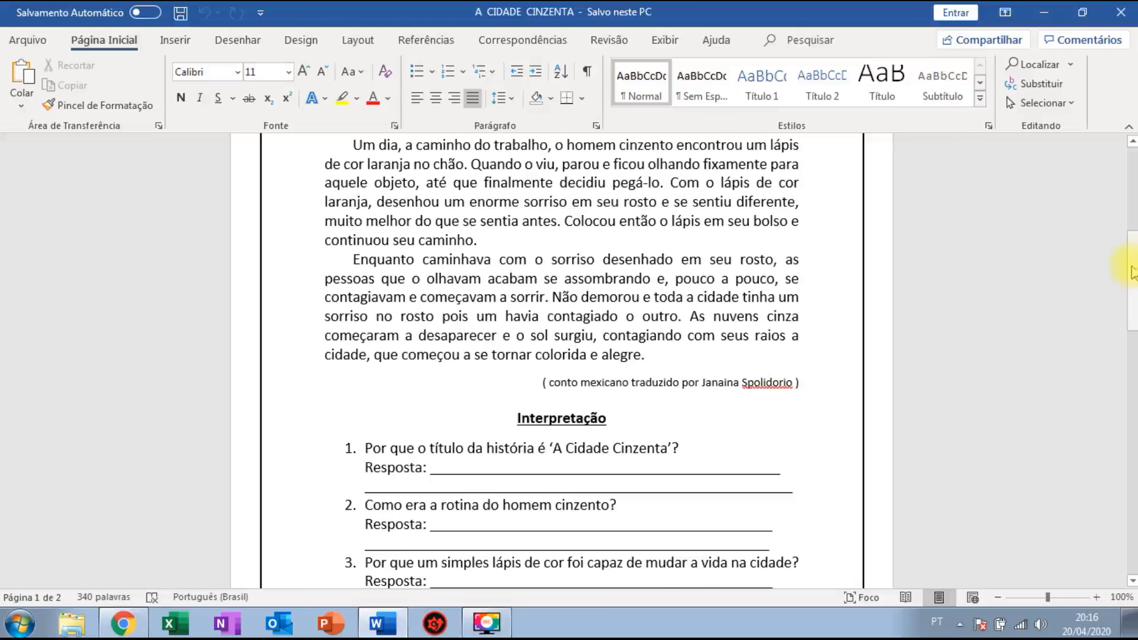
pyautogui.moveTo(1132, 272); pyautogui.dragTo(1131, 204)
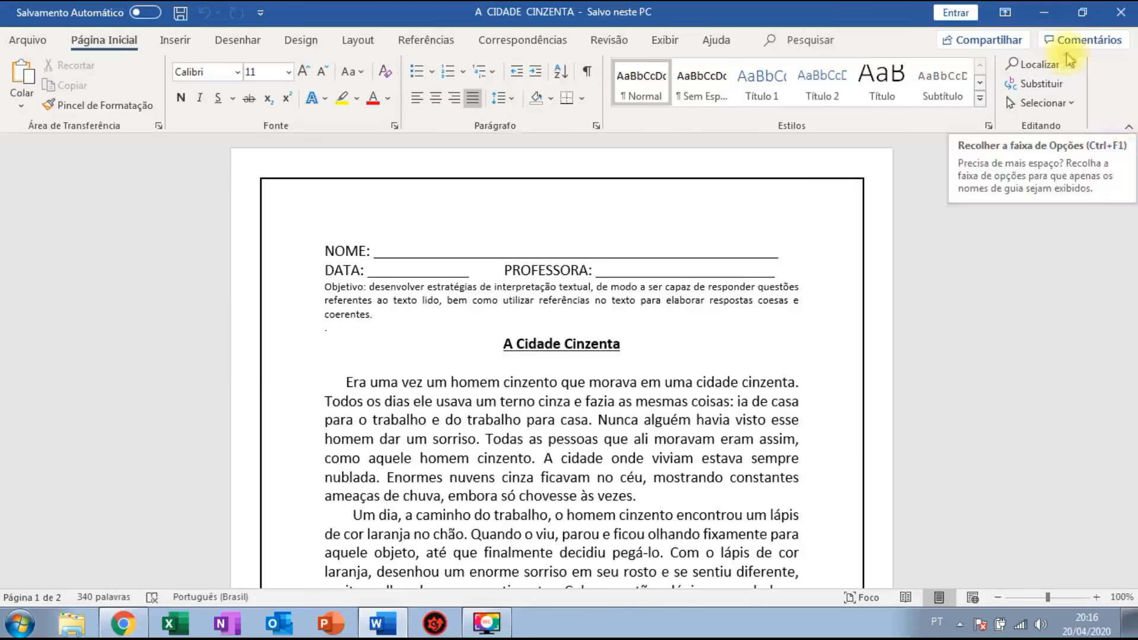
pyautogui.click(1043, 12)
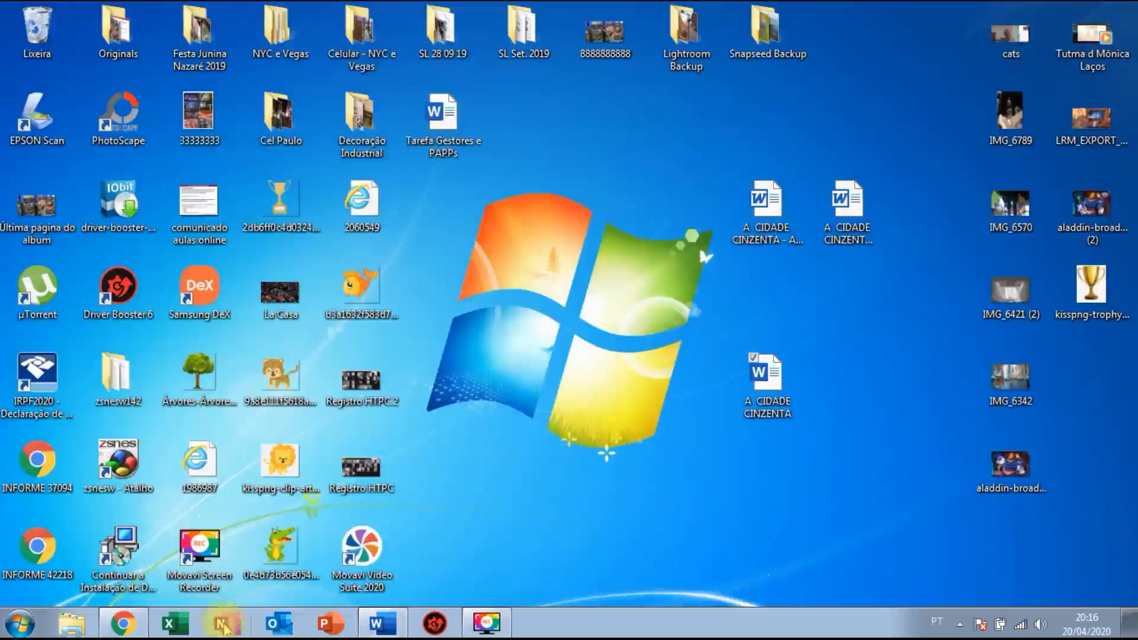
# Title the form 'A CIDADE CINZENTA', leaving the default question's type unchanged.
pyautogui.click(123, 623)
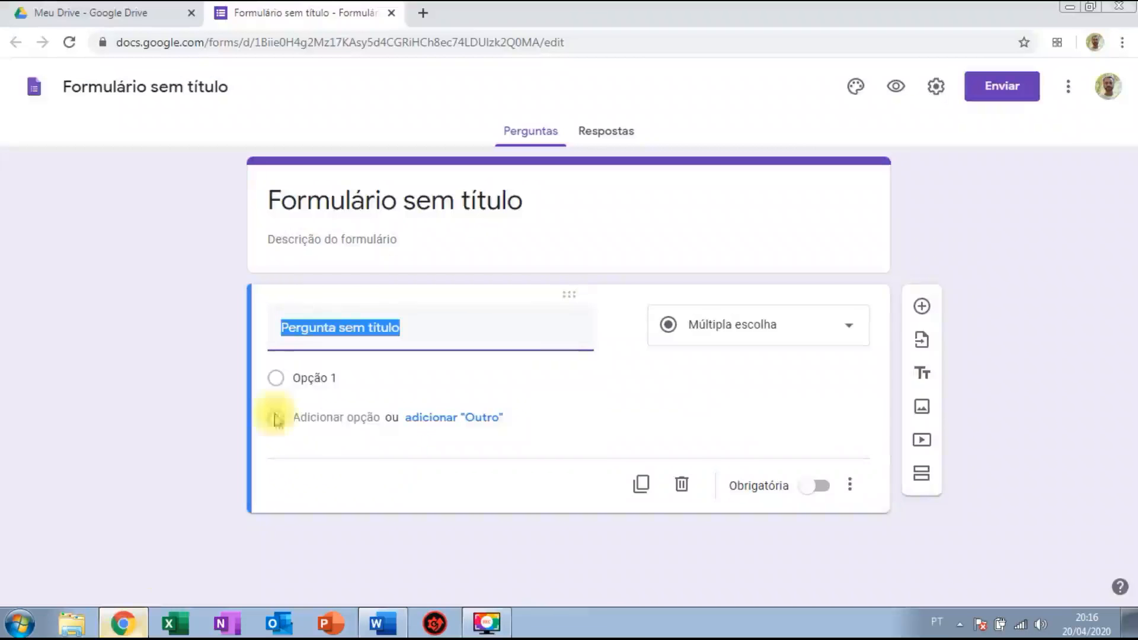
pyautogui.click(176, 87)
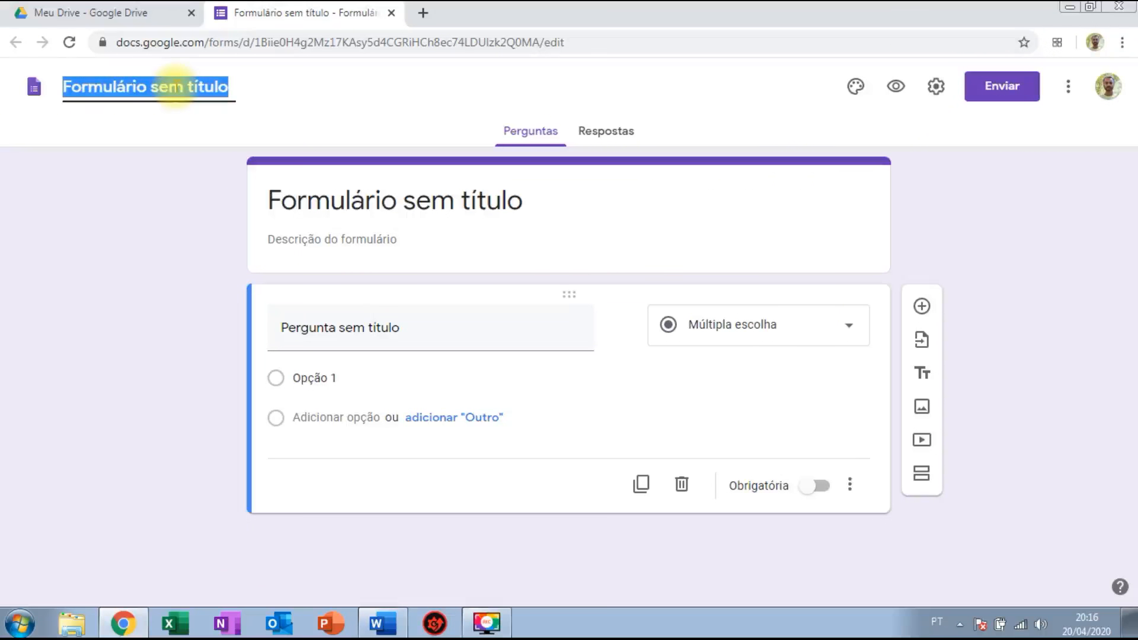
pyautogui.write('A CIDADE')
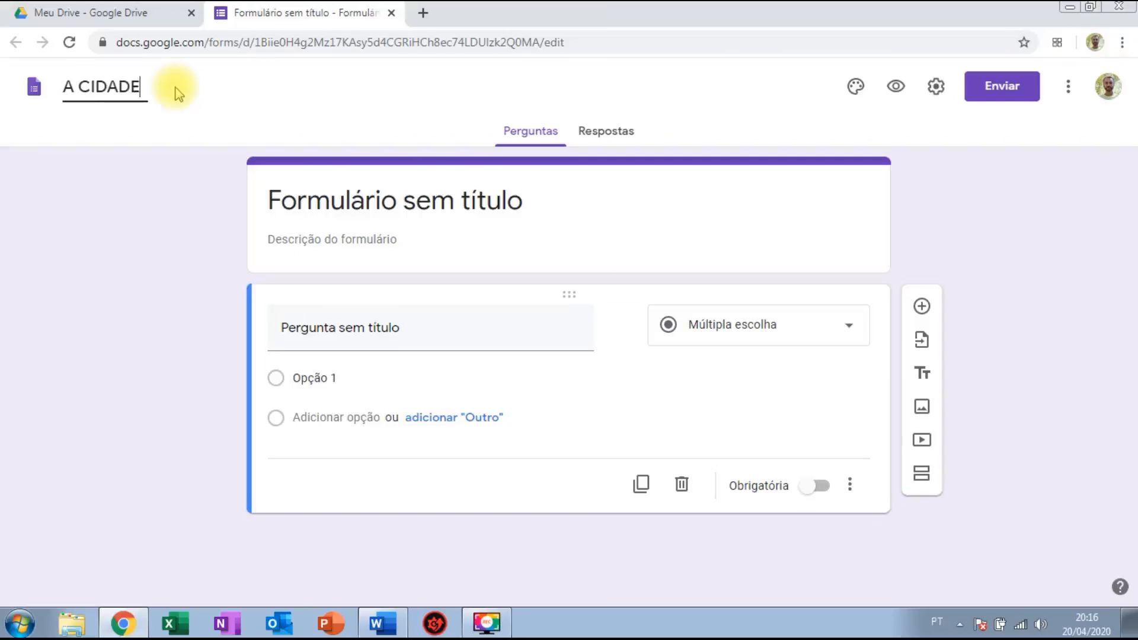
pyautogui.write(' CINZENTA')
pyautogui.click(145, 251)
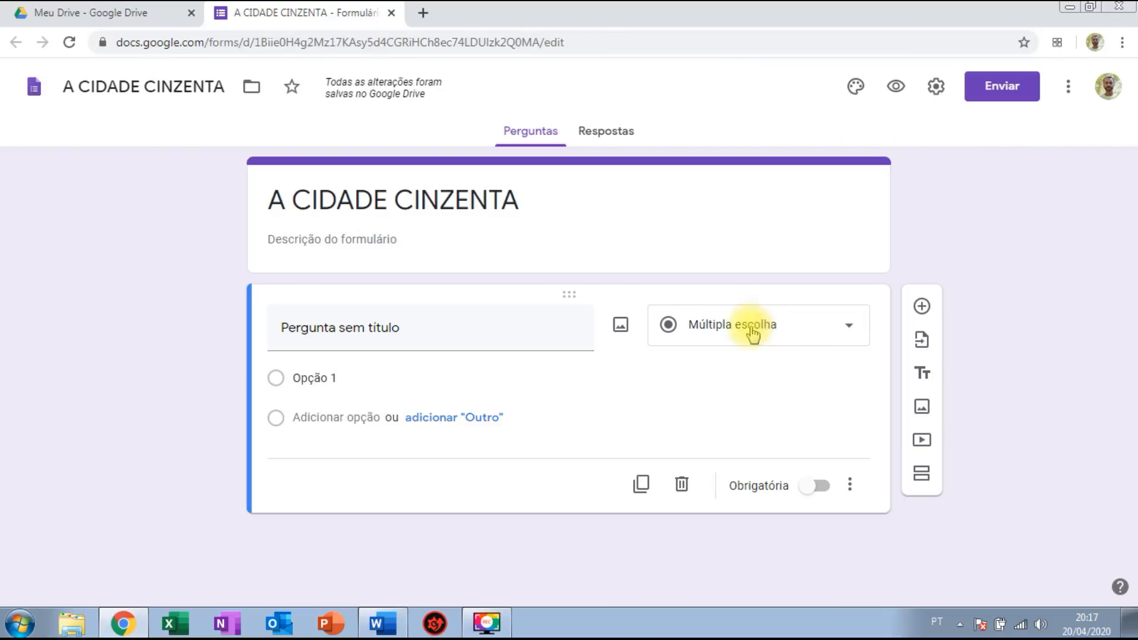
pyautogui.click(752, 333)
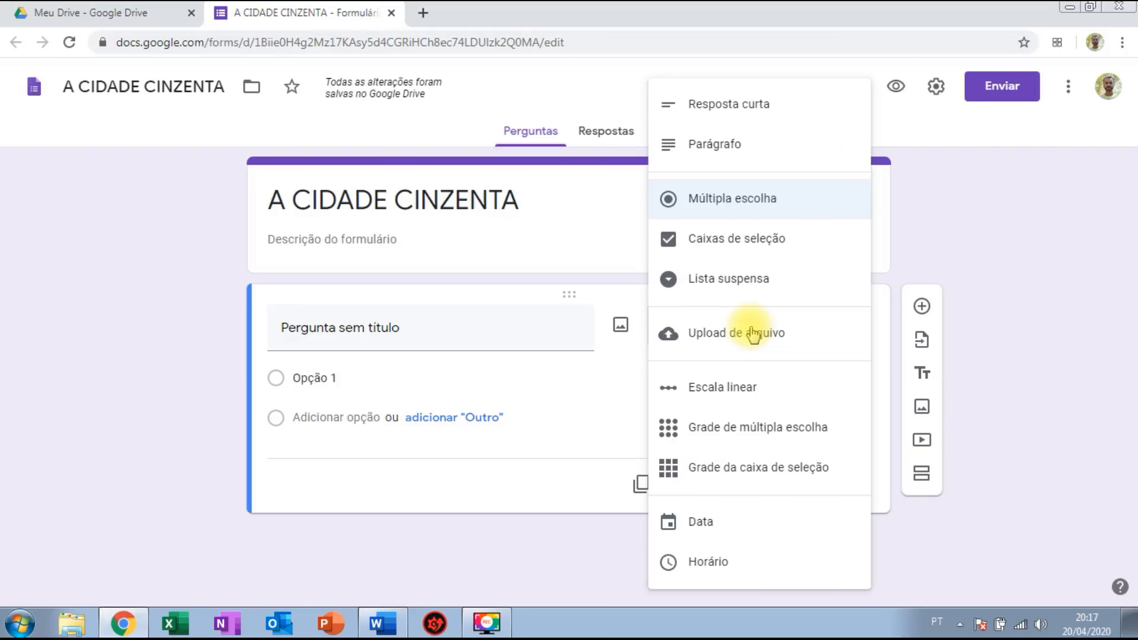
pyautogui.click(997, 232)
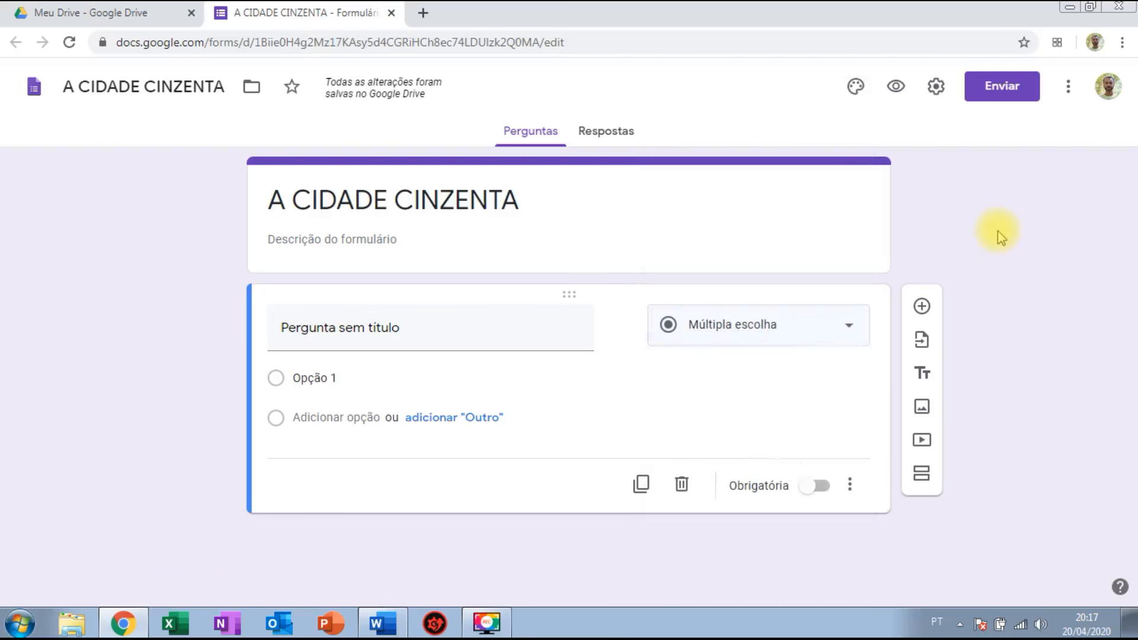
# Add a title-and-description section headed 'A CIDADE CINZENTA' and enter its description field.
pyautogui.click(921, 375)
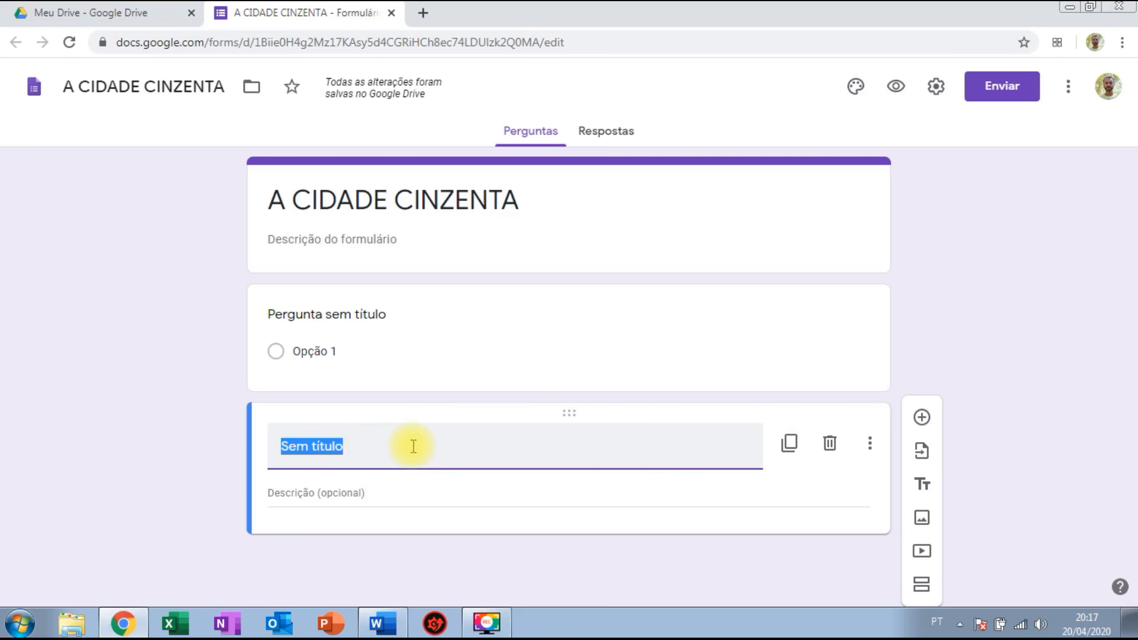
pyautogui.write('A CID')
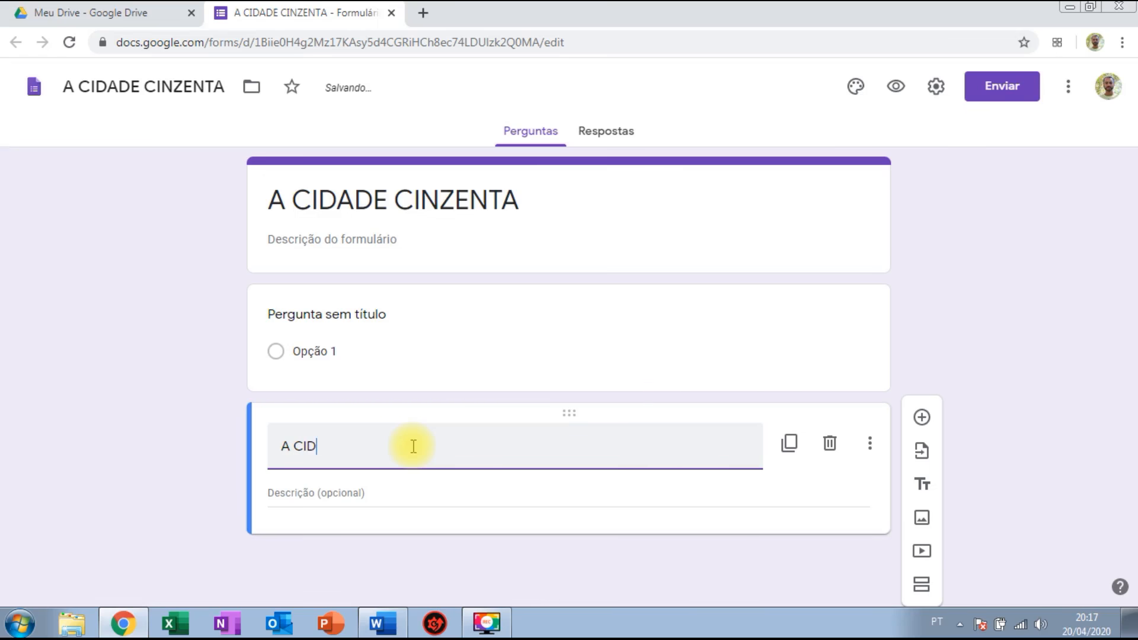
pyautogui.write('ADE CINZENTA')
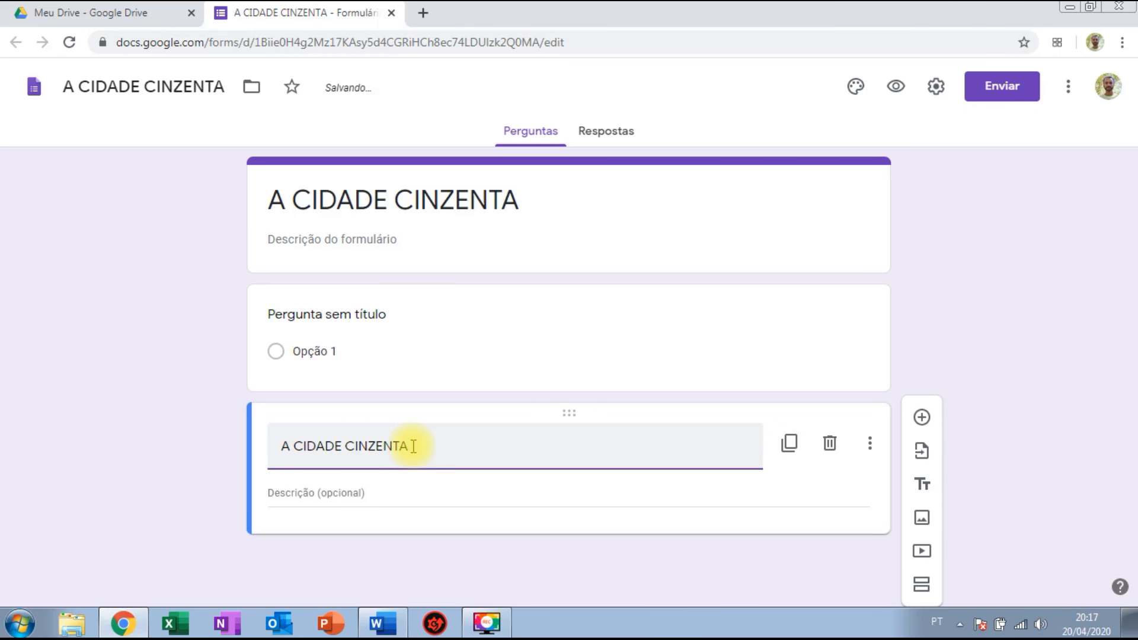
pyautogui.click(337, 495)
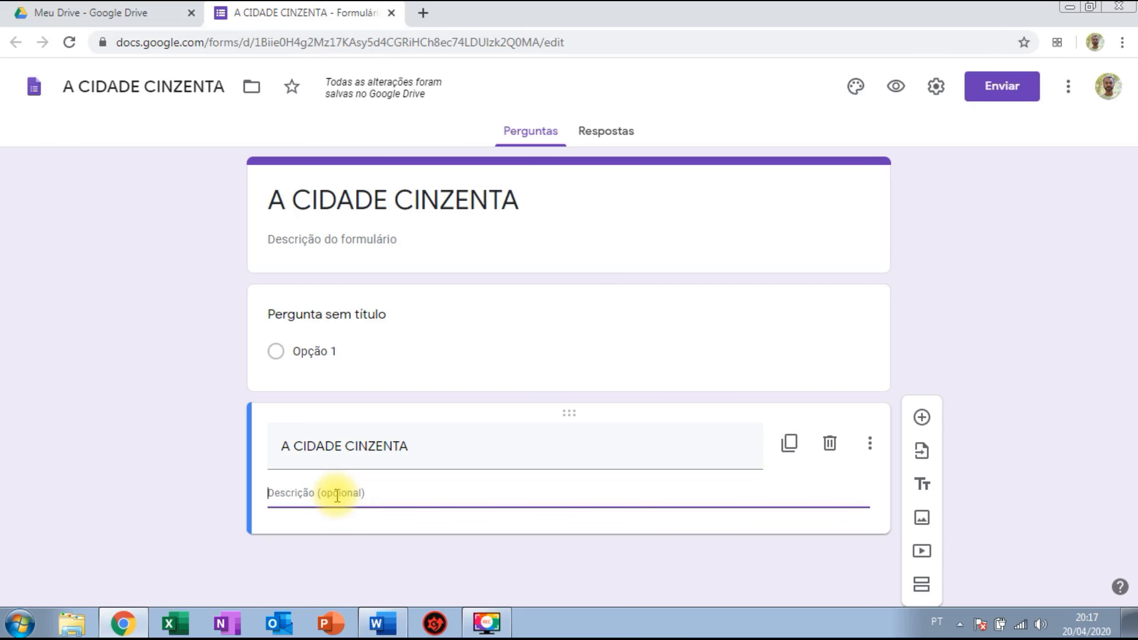
pyautogui.click(385, 623)
# Copy the story's three paragraphs from the Word document and return to the form.
pyautogui.click(385, 623)
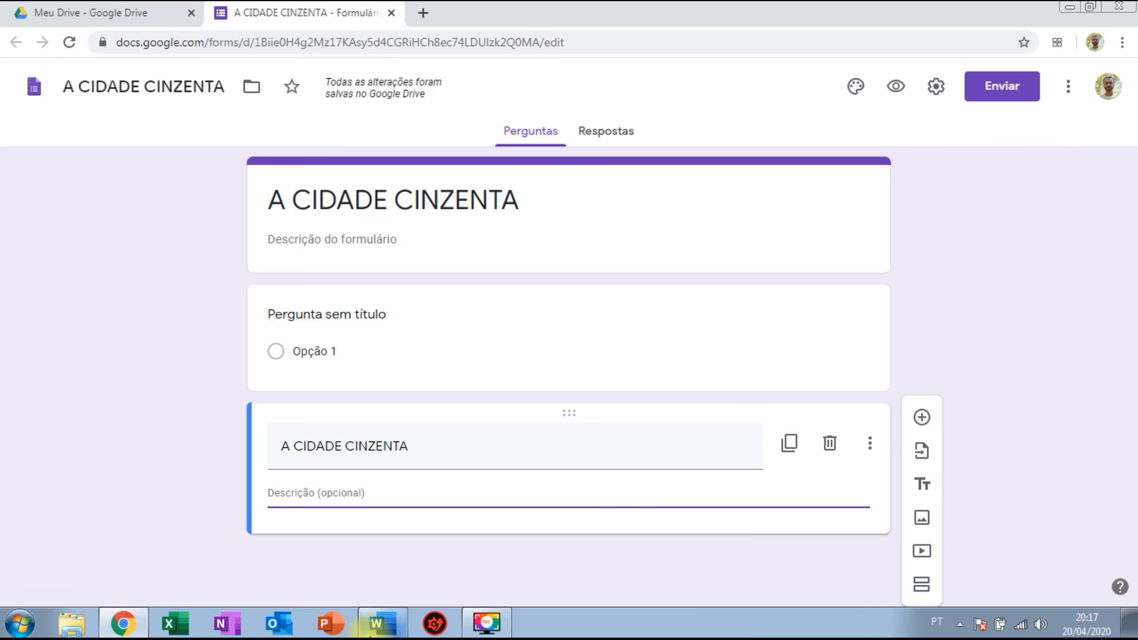
pyautogui.click(384, 623)
pyautogui.moveTo(1132, 206); pyautogui.dragTo(1132, 243)
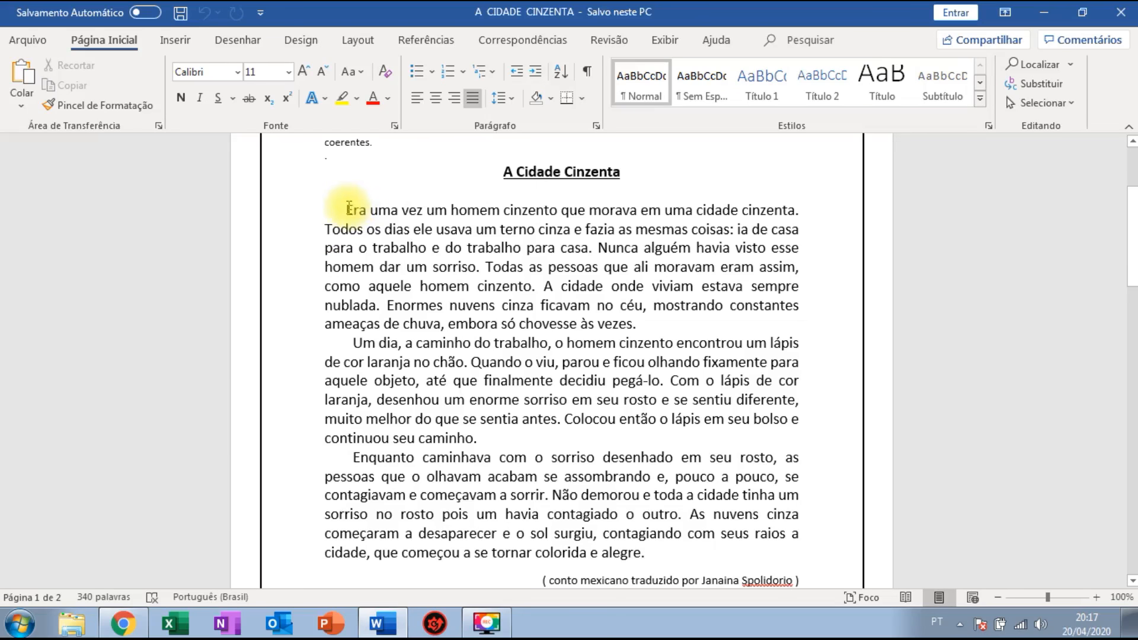
pyautogui.moveTo(350, 207); pyautogui.dragTo(645, 557)
pyautogui.hotkey('ctrl', 'c')
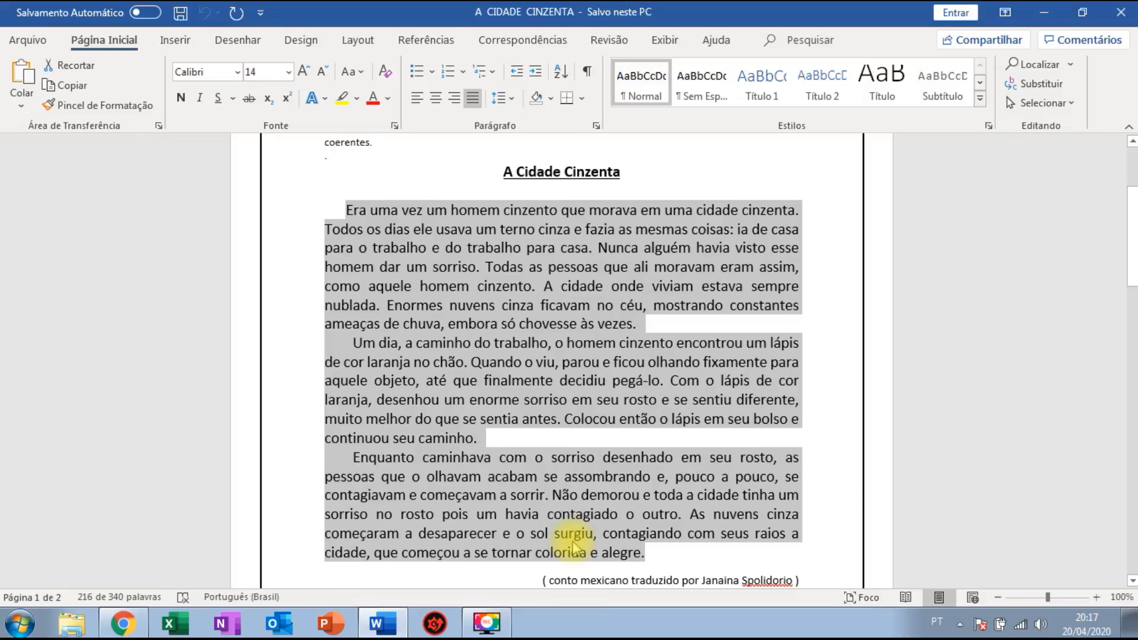
pyautogui.click(141, 626)
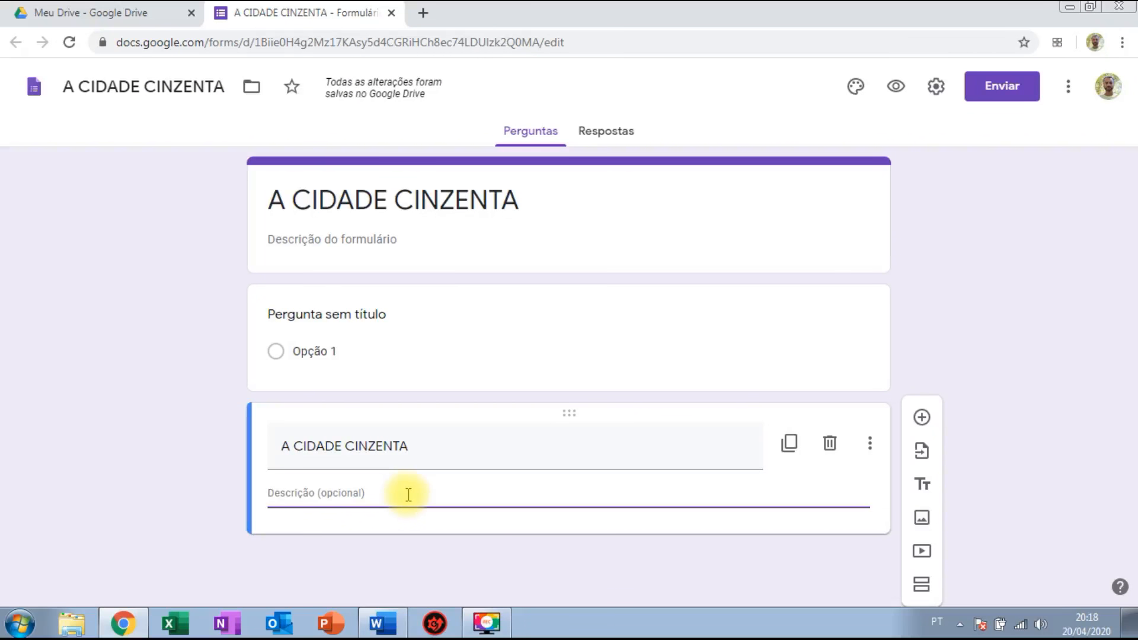
# Paste the three-paragraph story into the section description and check it in the preview.
pyautogui.hotkey('ctrl', 'v')
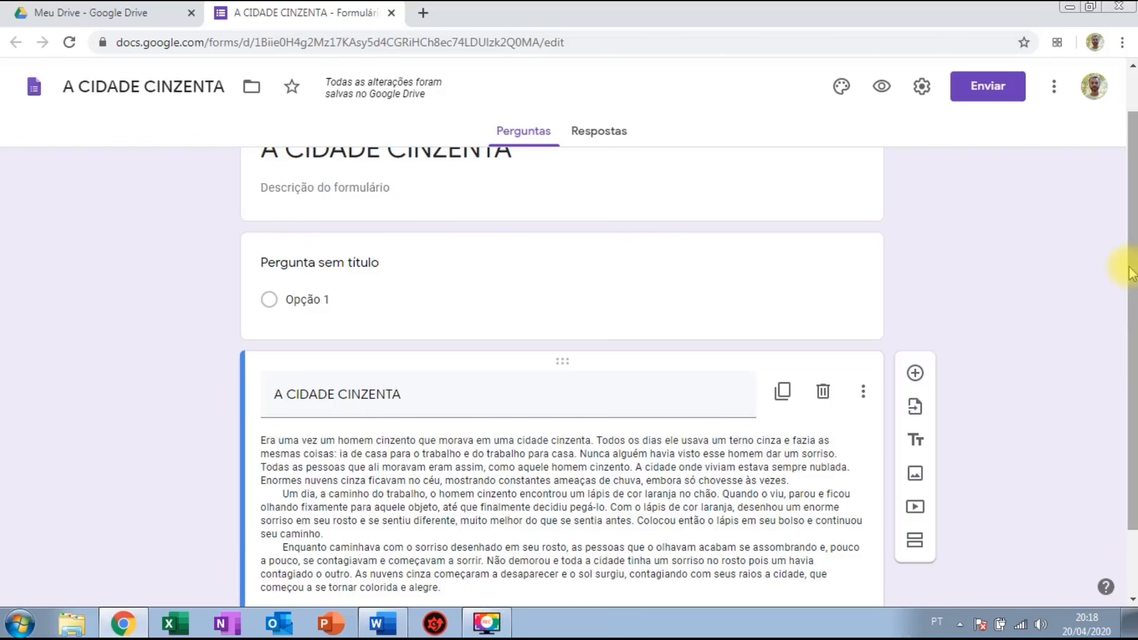
pyautogui.scroll(1, 1131, 261)
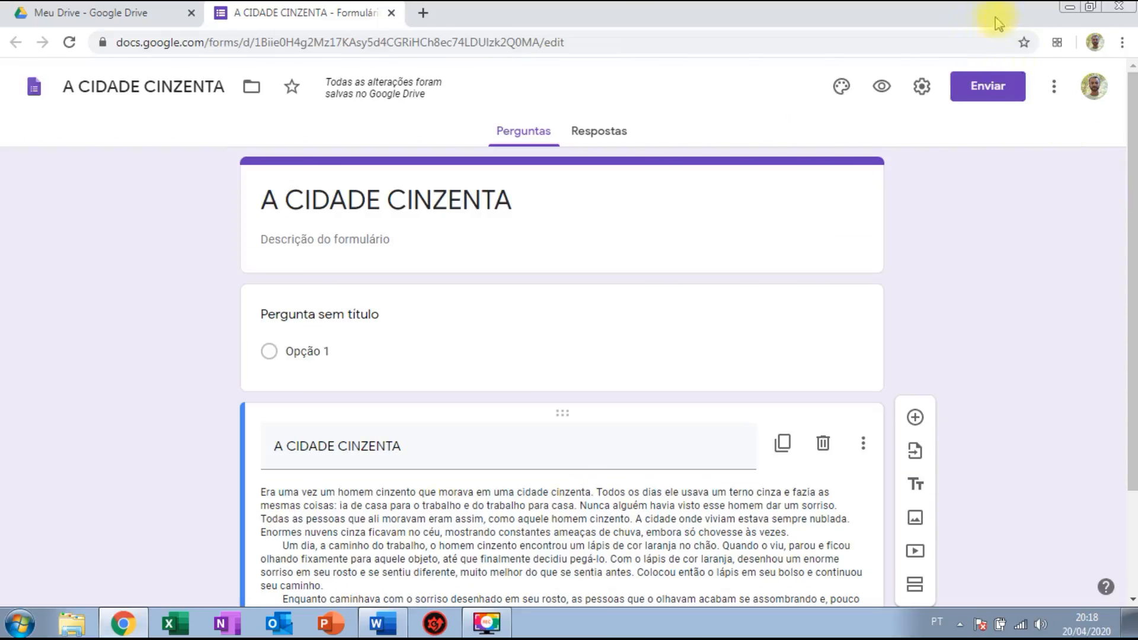
pyautogui.click(881, 88)
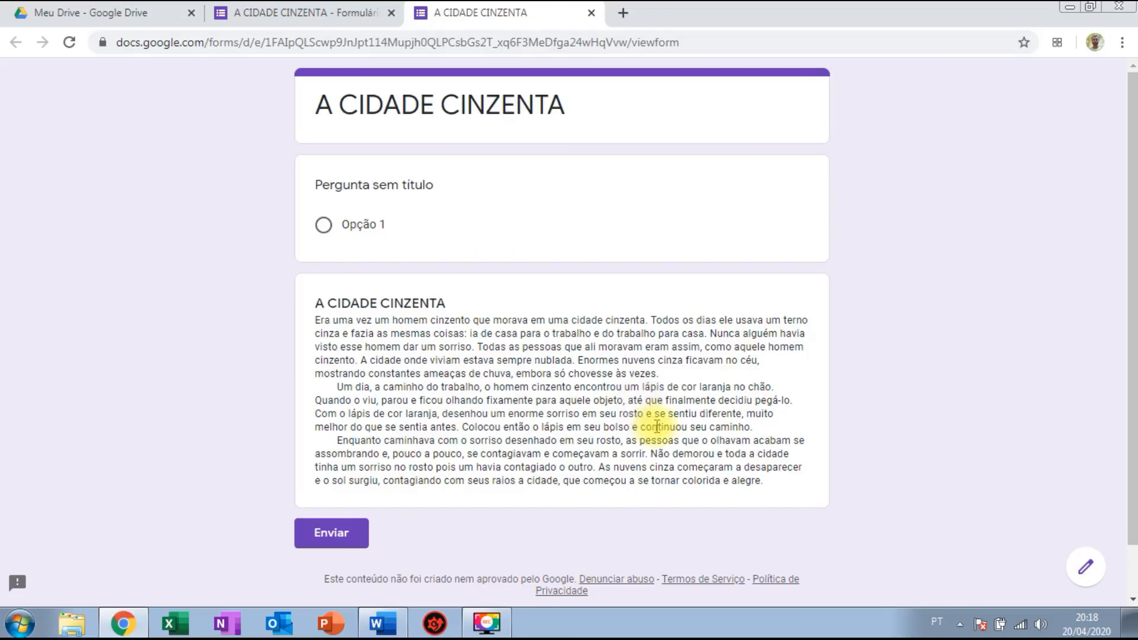
pyautogui.click(591, 13)
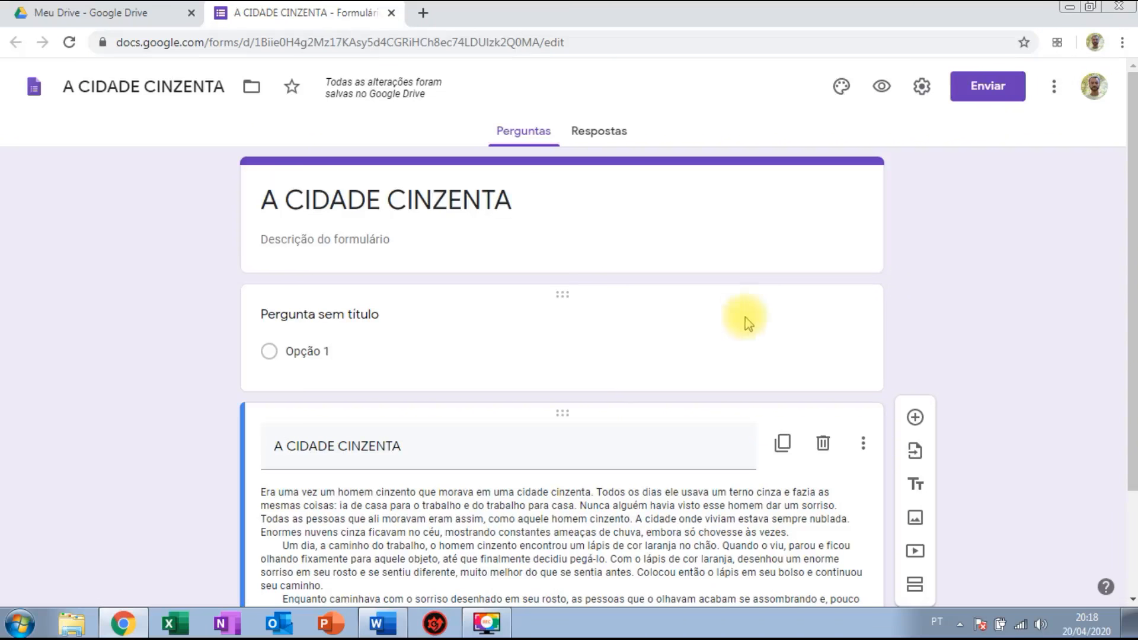
pyautogui.click(662, 308)
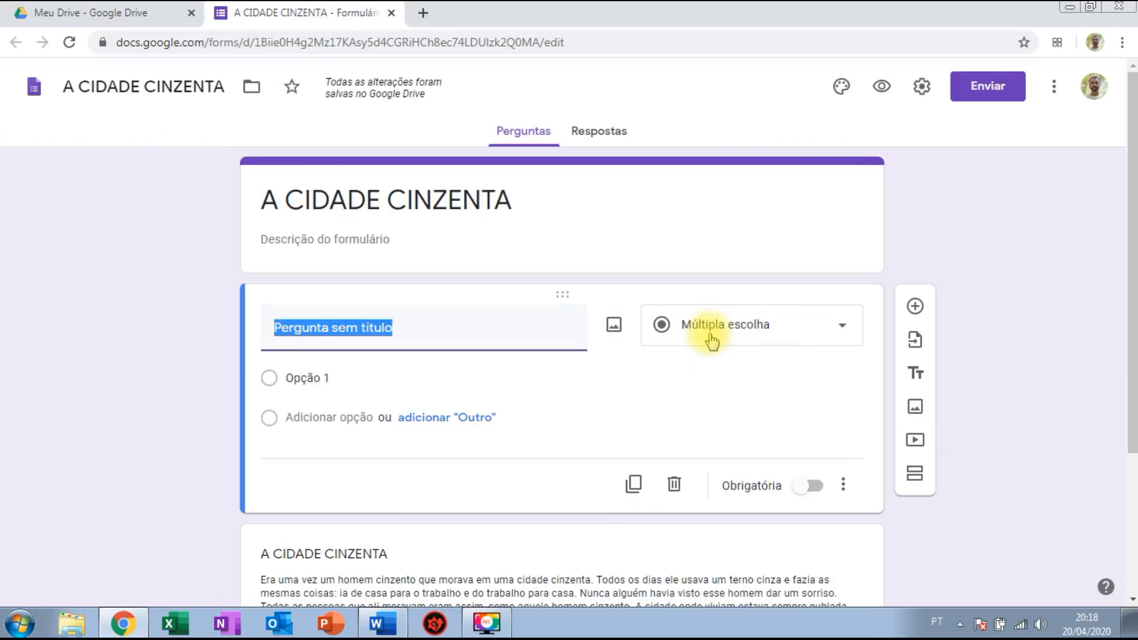
# Make the first question a required Resposta curta titled 'QUAL O SEU NOME?'.
pyautogui.click(711, 341)
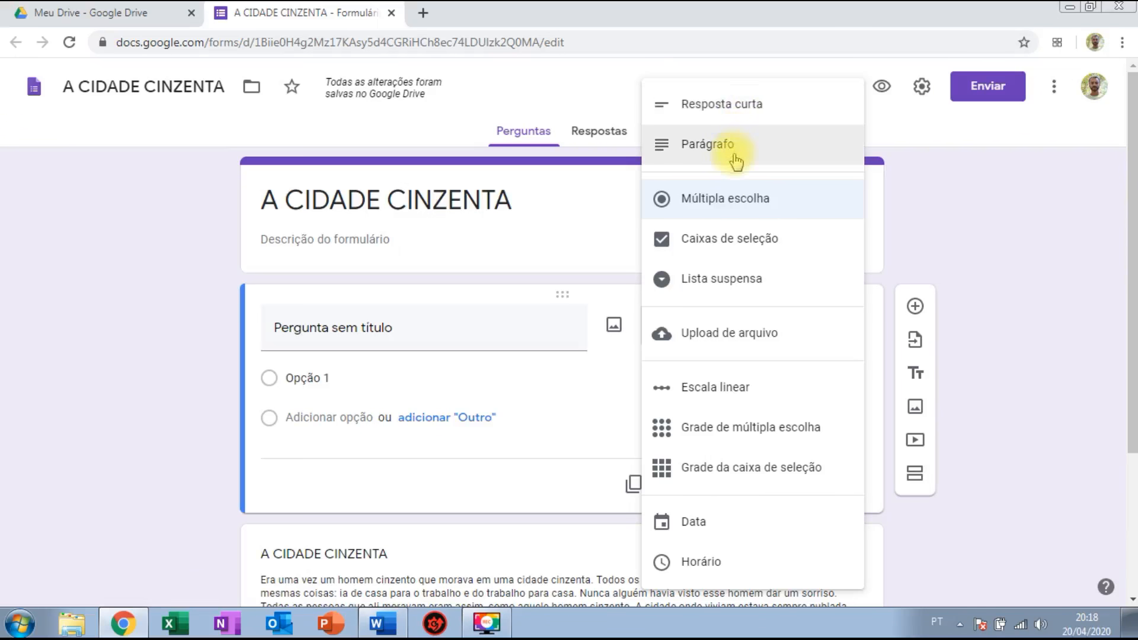
pyautogui.click(742, 114)
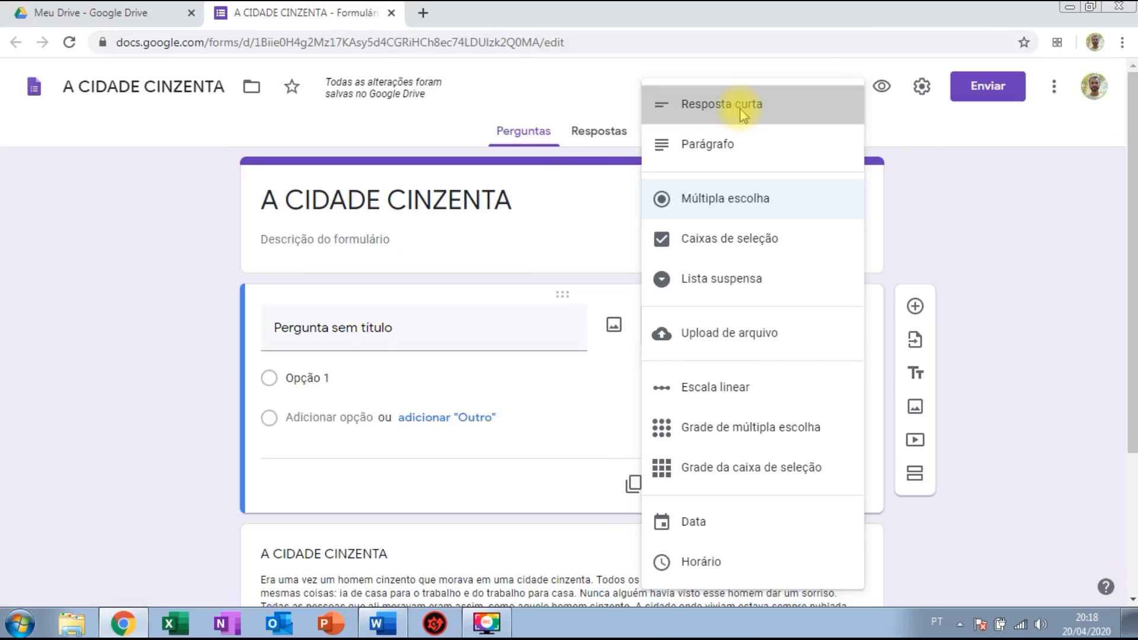
pyautogui.click(410, 332)
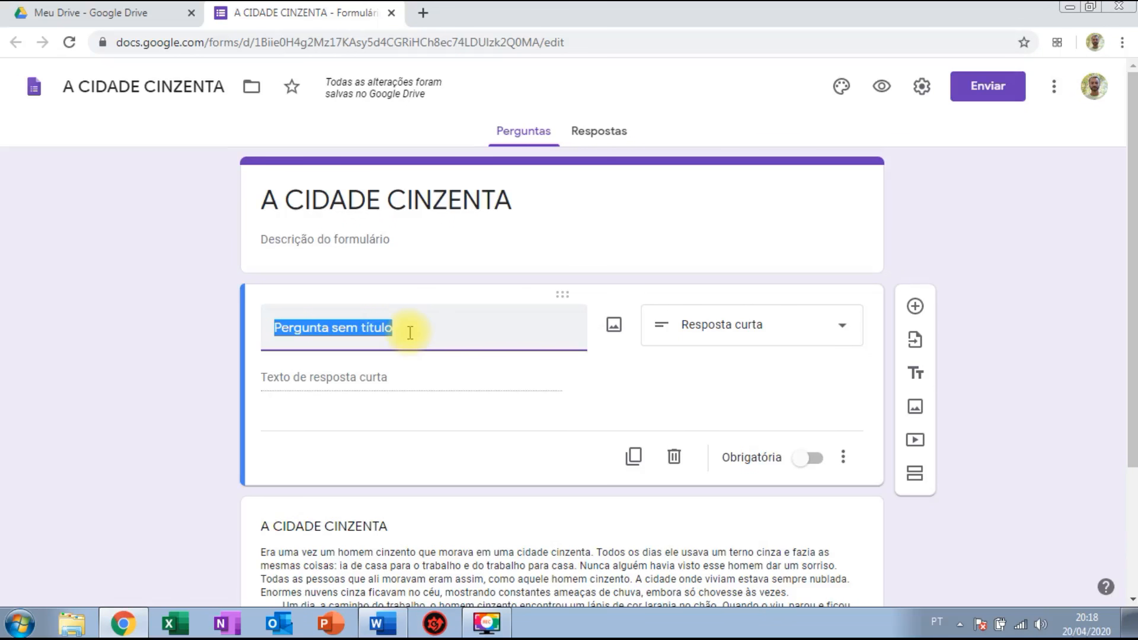
pyautogui.write('dl')
pyautogui.press('BackSpace')
pyautogui.press('BackSpace')
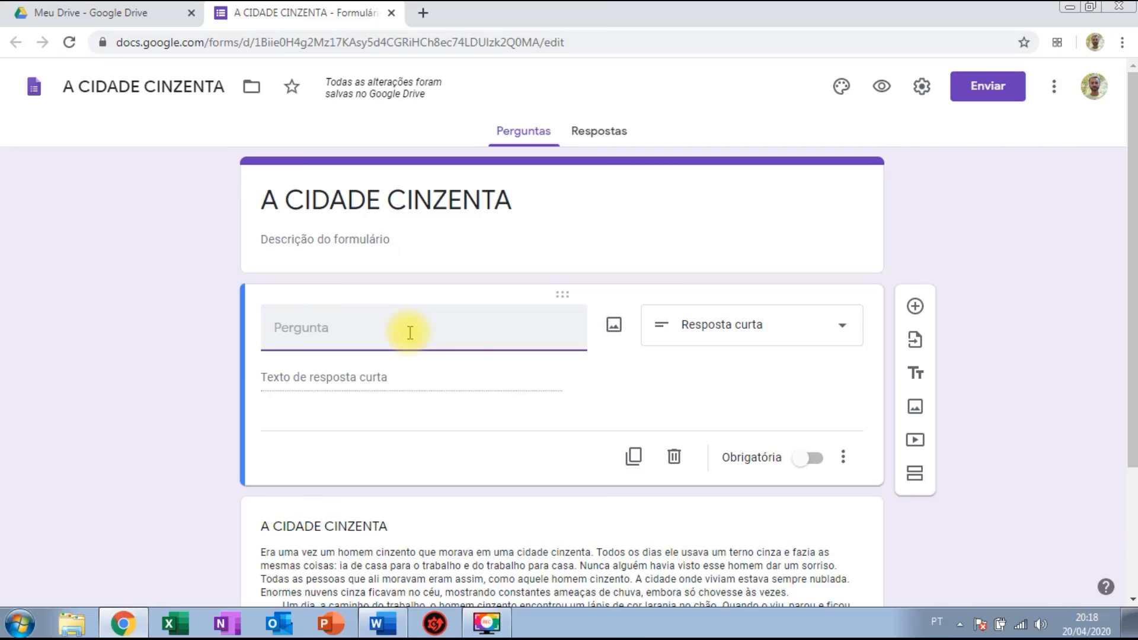
pyautogui.write('QUAL O SEU N')
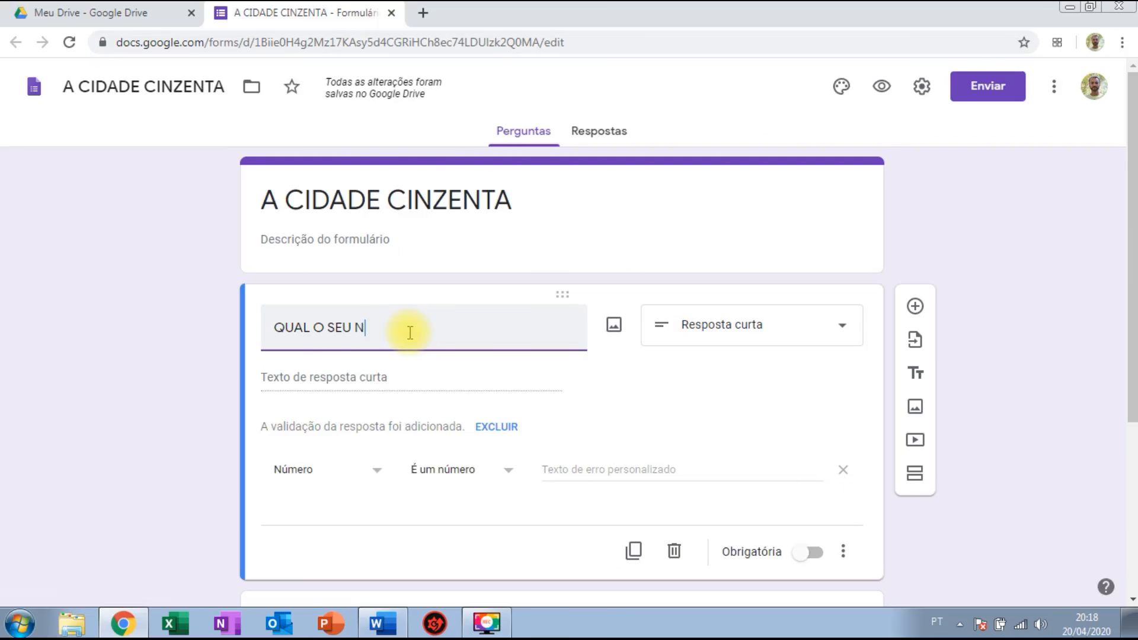
pyautogui.press('BackSpace')
pyautogui.write('NOME?')
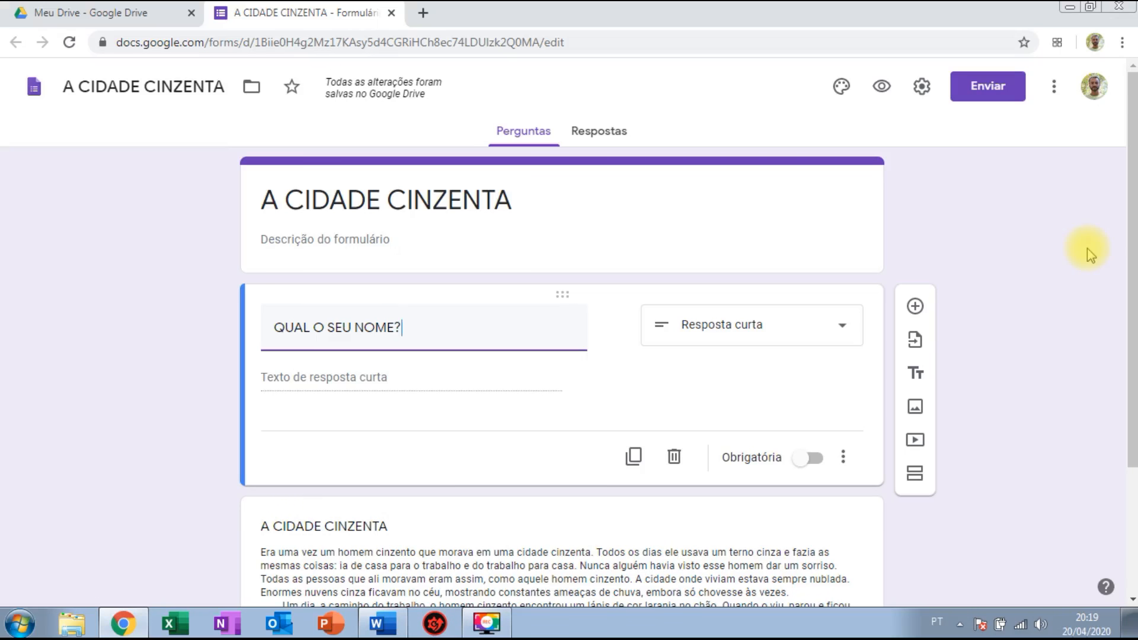
pyautogui.click(815, 461)
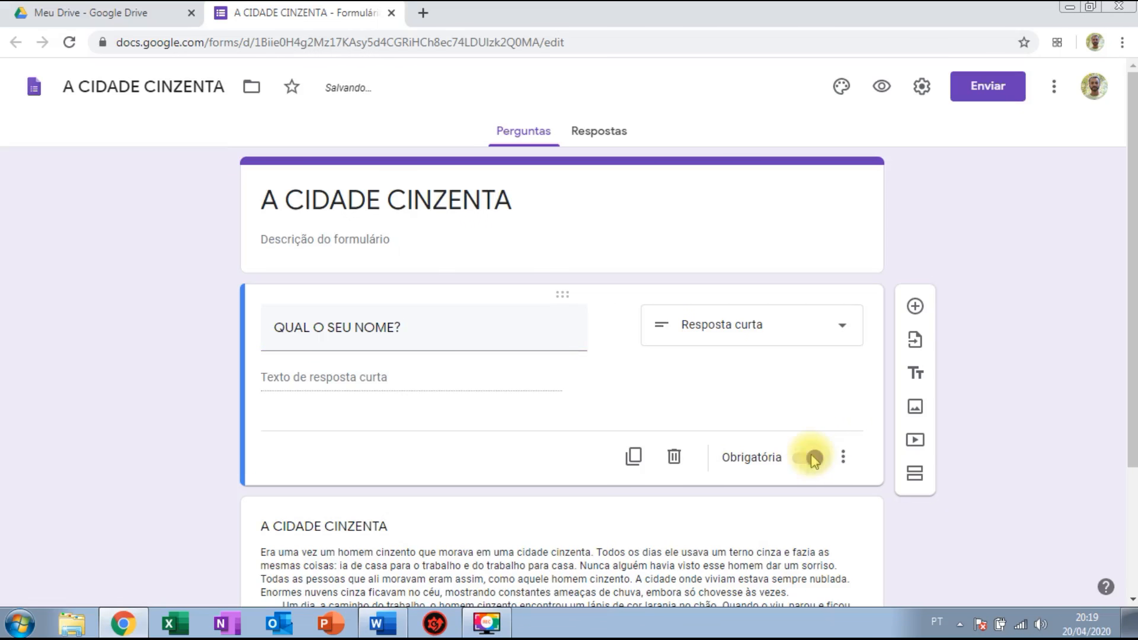
pyautogui.moveTo(1130, 245); pyautogui.dragTo(1130, 256)
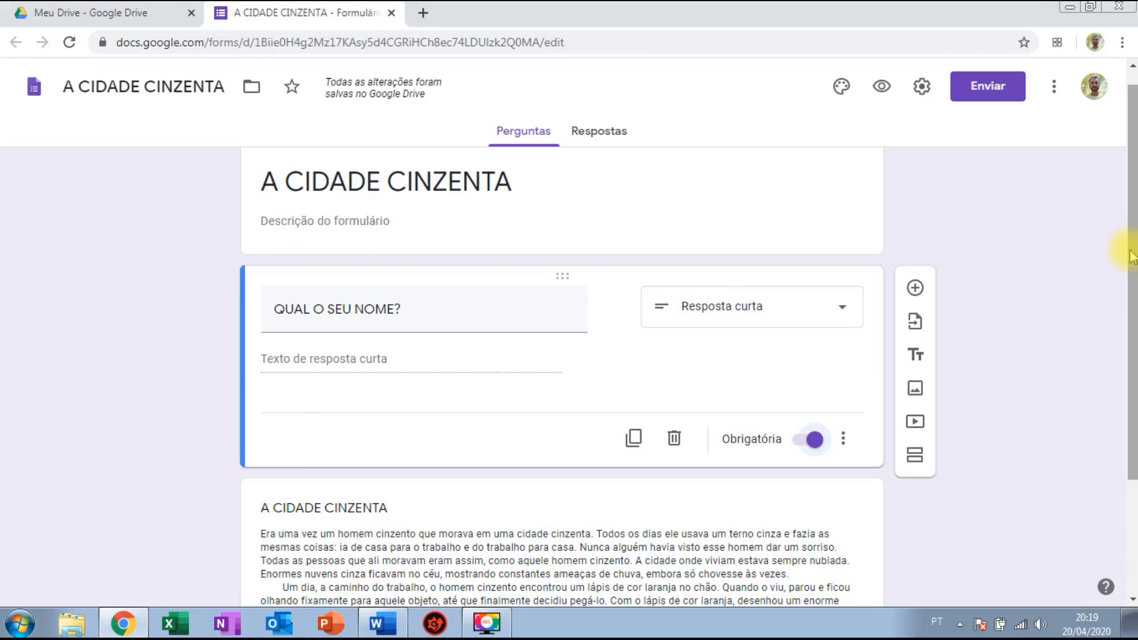
# Add a Lista suspensa question titled 'QUAL A SUA TURMA?' below the name question.
pyautogui.click(914, 290)
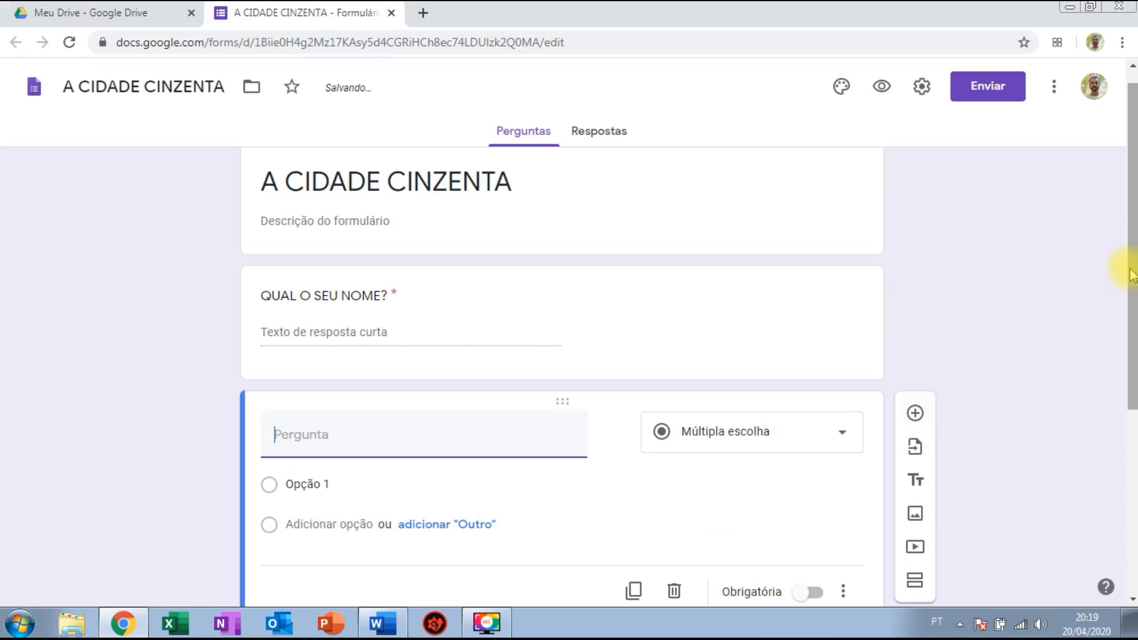
pyautogui.scroll(-2, 1128, 283)
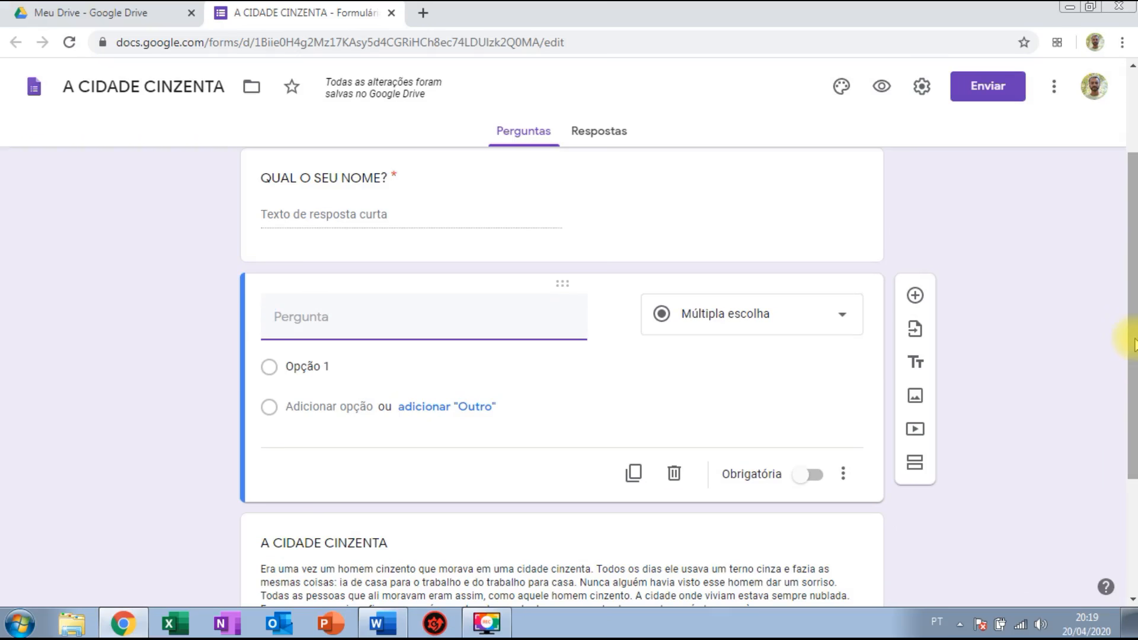
pyautogui.click(814, 333)
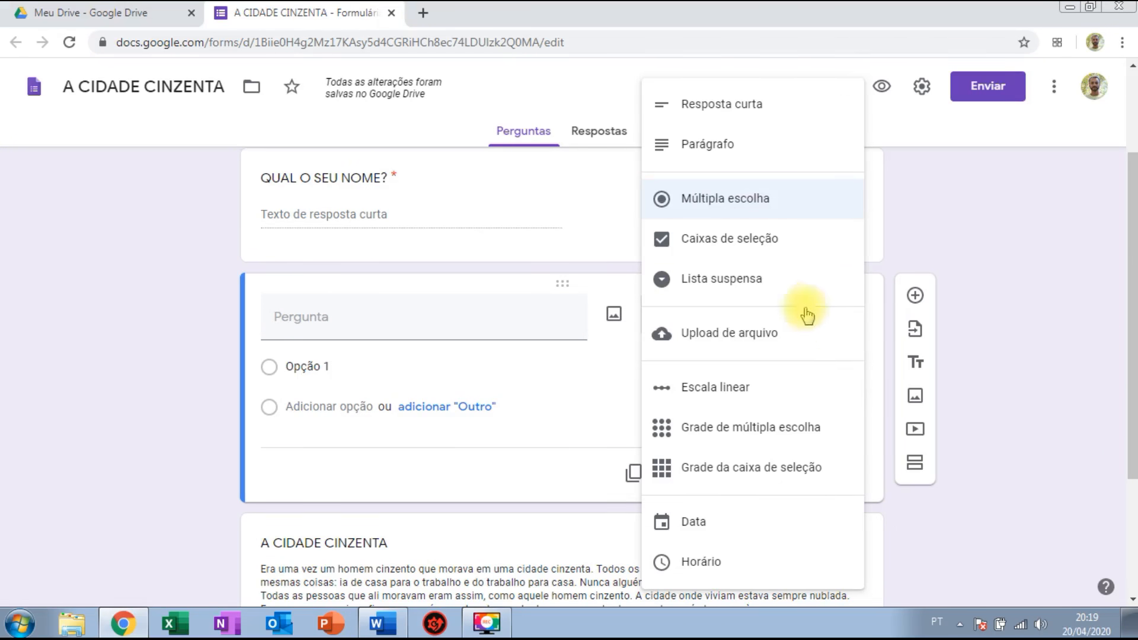
pyautogui.click(748, 288)
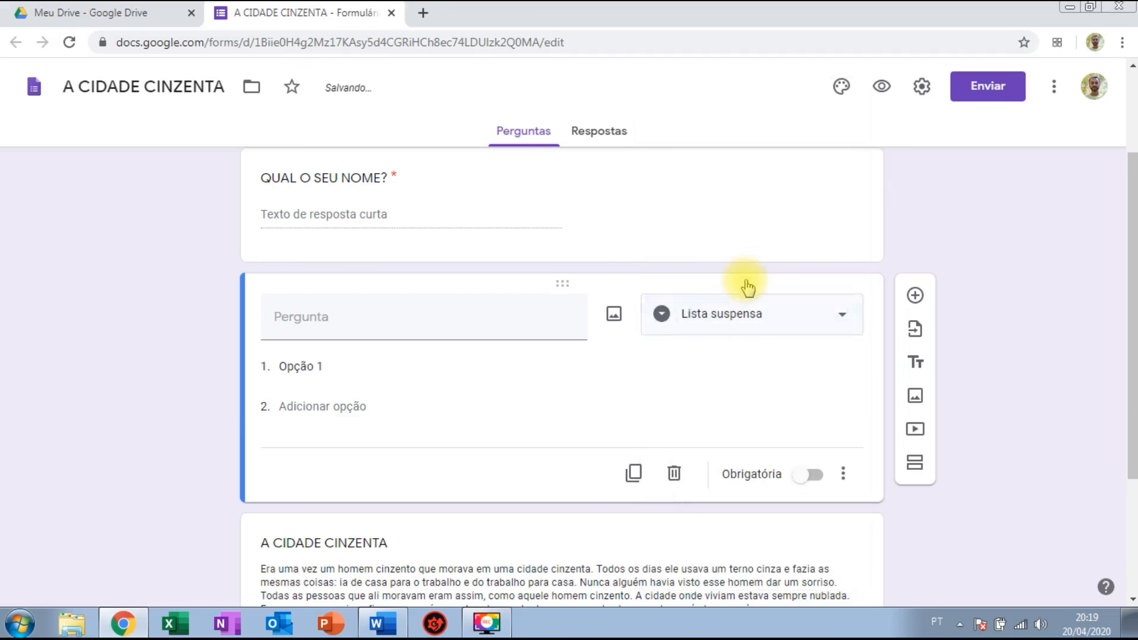
pyautogui.click(437, 316)
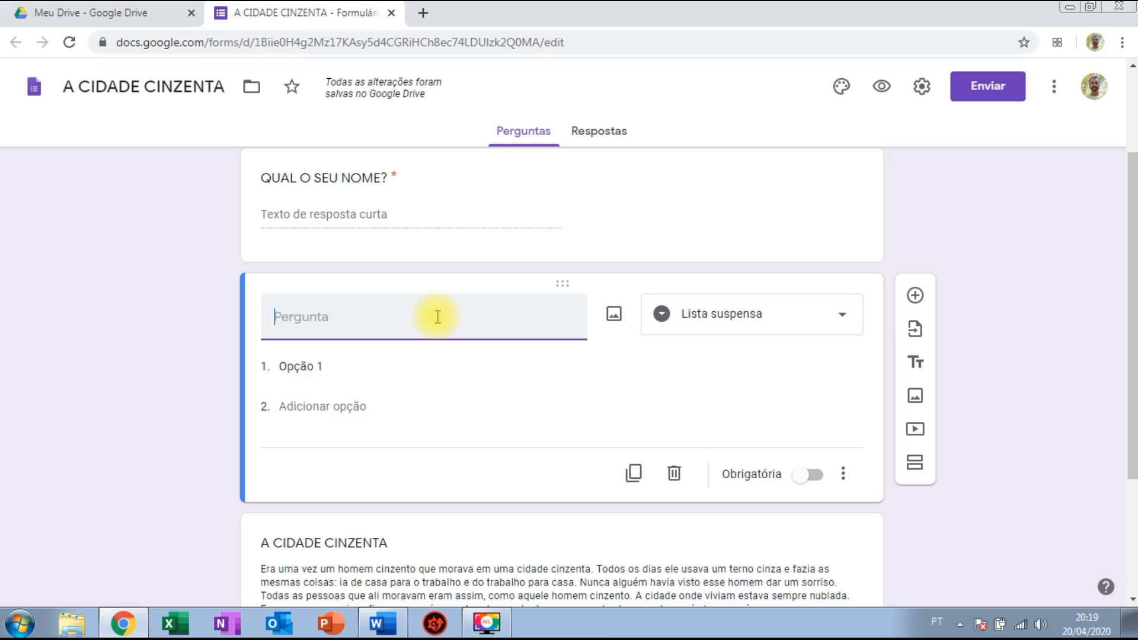
pyautogui.write('QUAL A SUA TURMA')
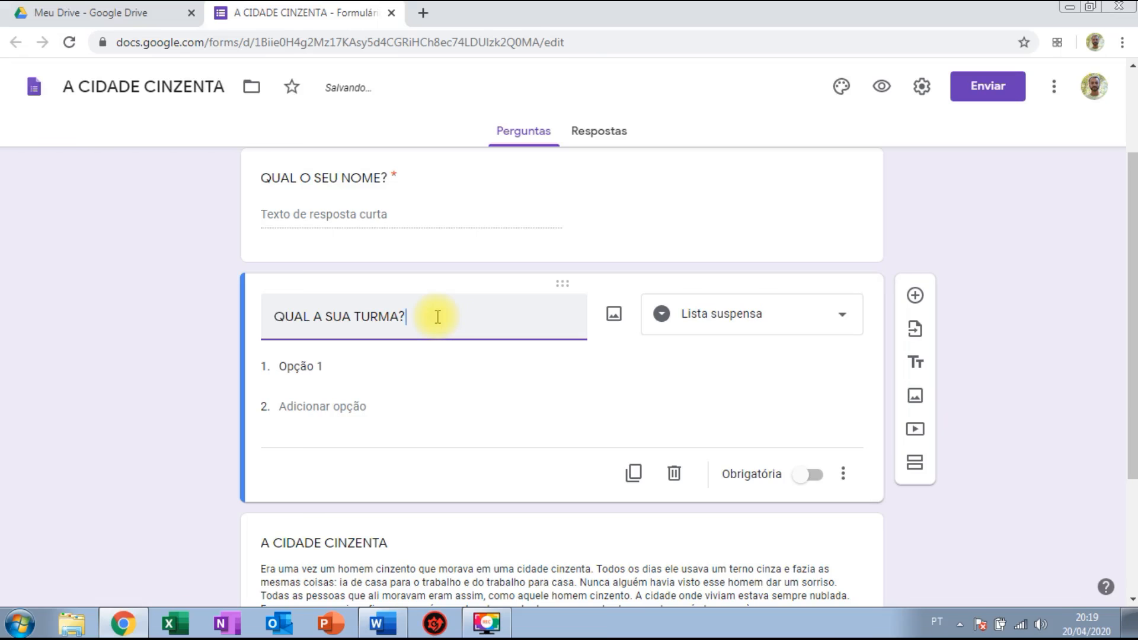
pyautogui.write('?')
# Give the class question the choices 3º A, 3º B and 3º C and make it required.
pyautogui.click(333, 373)
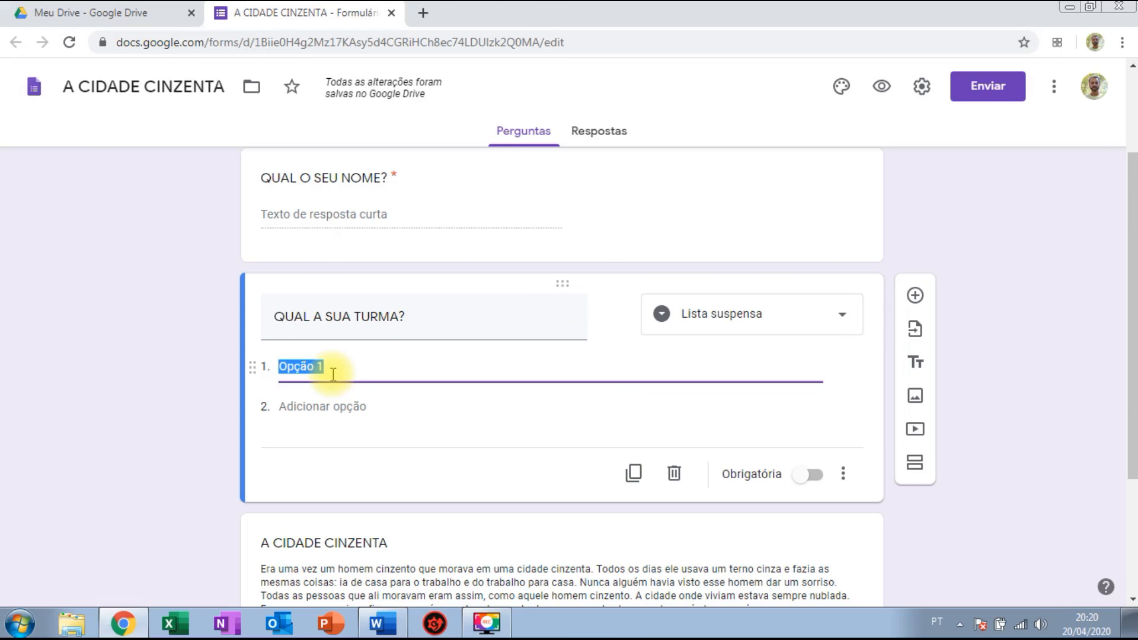
pyautogui.write('3º A')
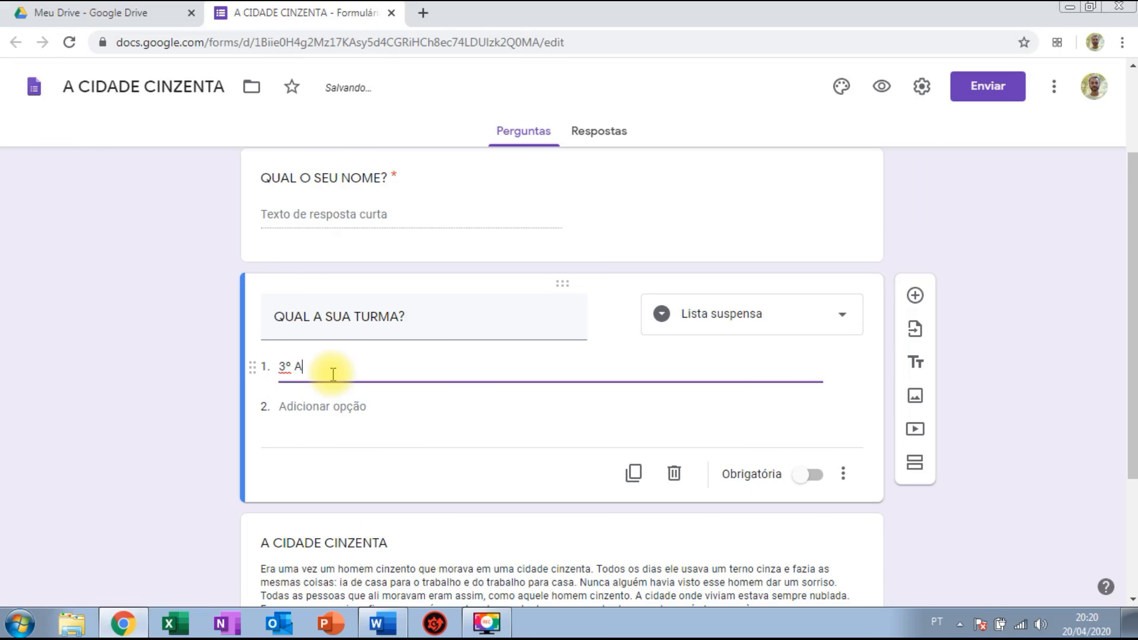
pyautogui.click(320, 407)
pyautogui.write('3º')
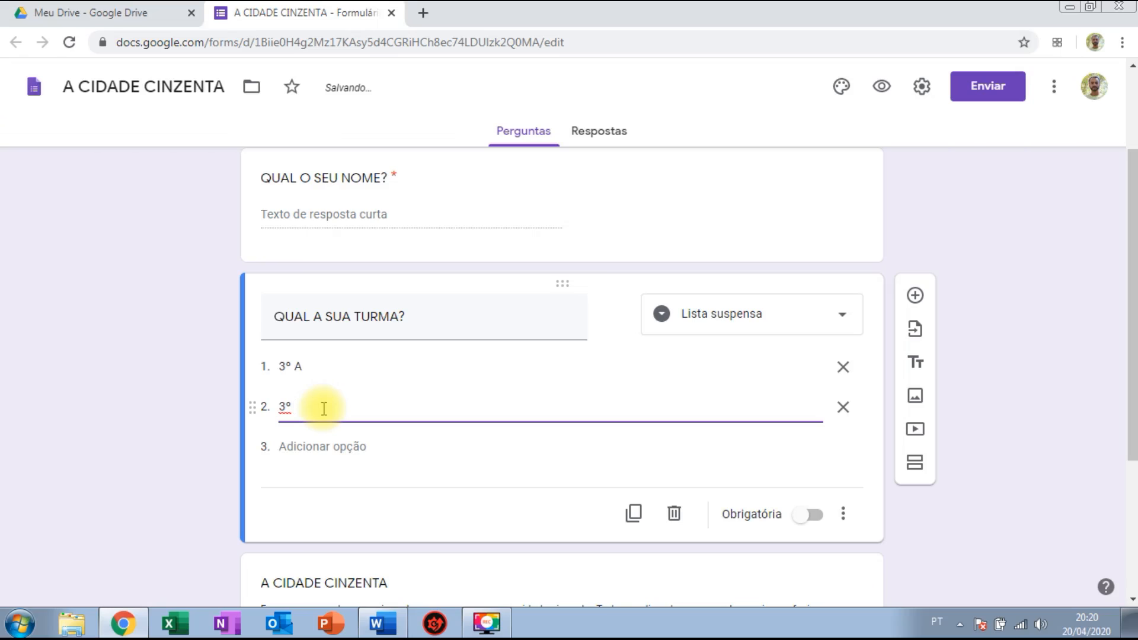
pyautogui.write(' B')
pyautogui.click(304, 445)
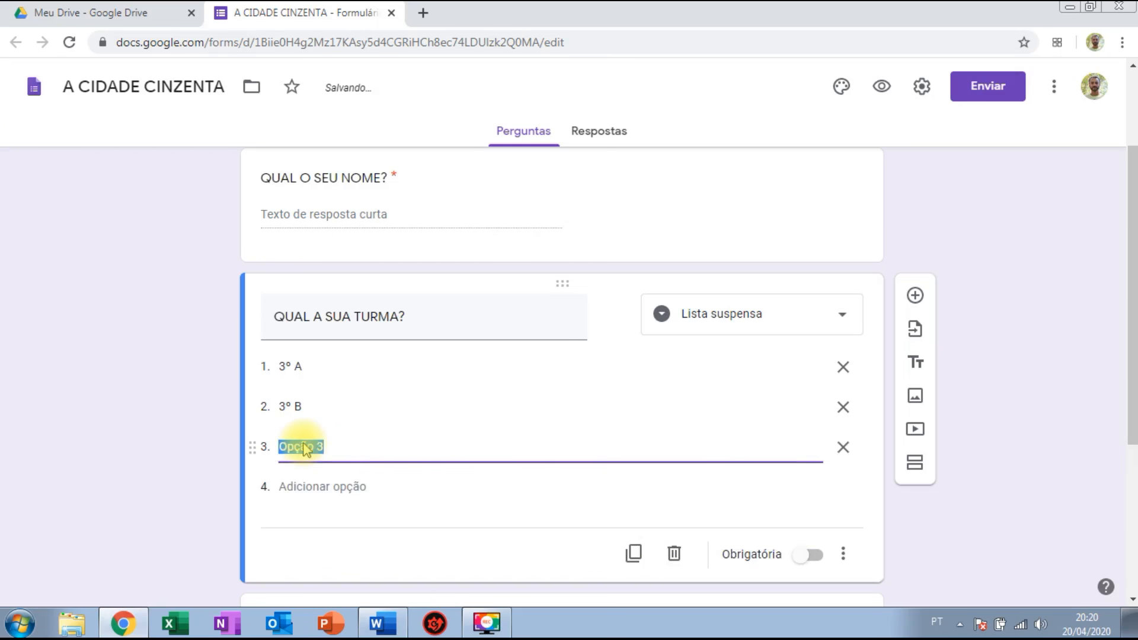
pyautogui.write('3º C')
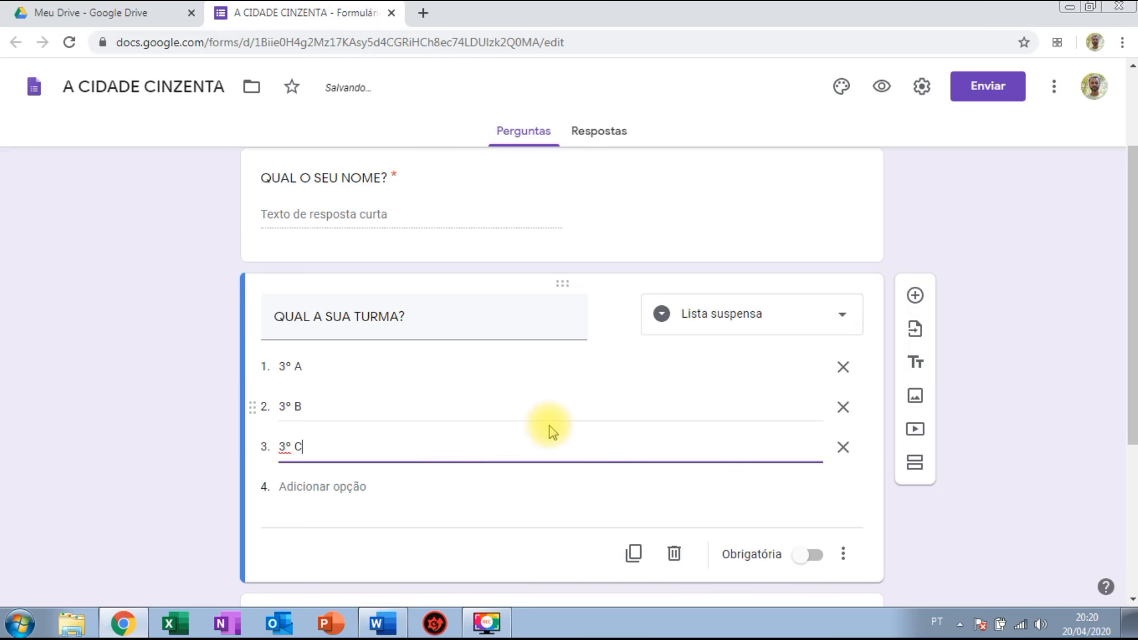
pyautogui.click(810, 557)
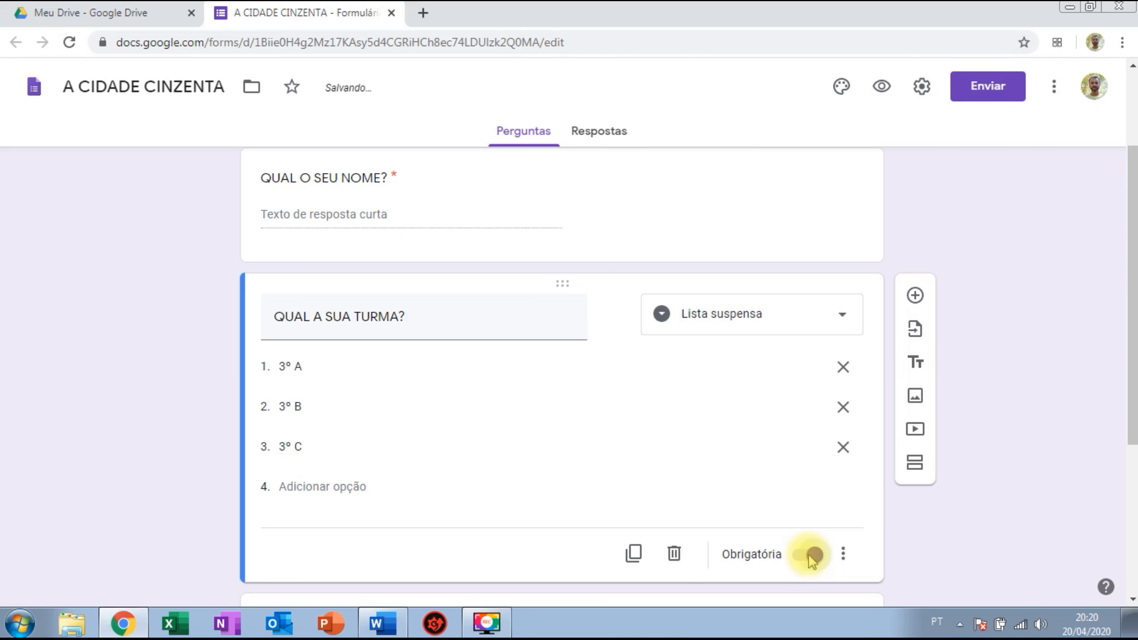
pyautogui.click(883, 87)
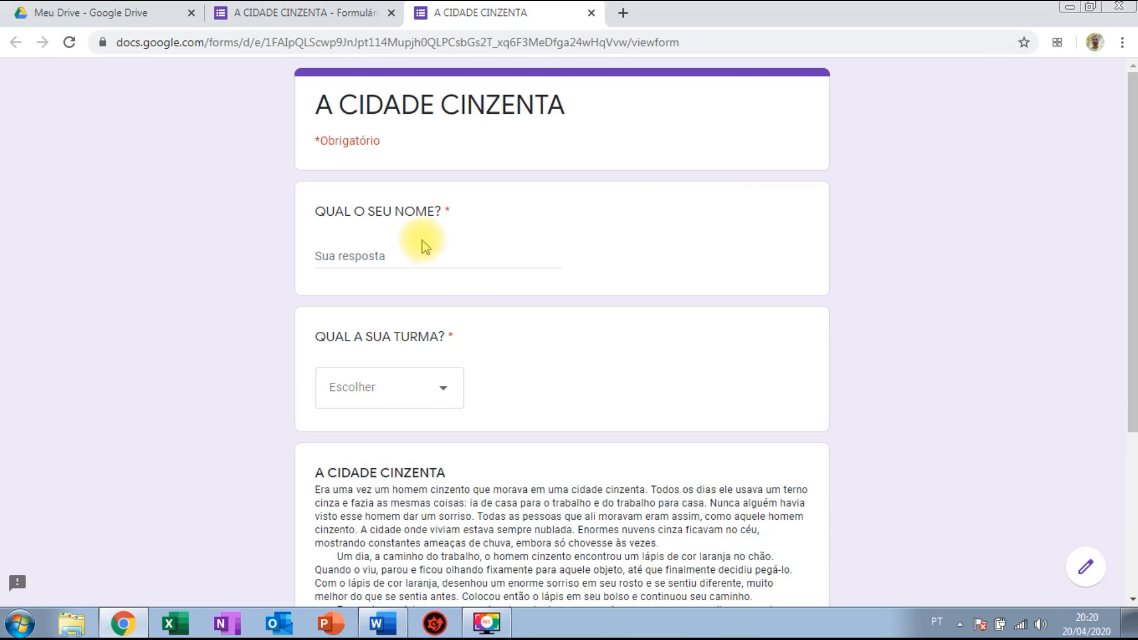
pyautogui.click(438, 386)
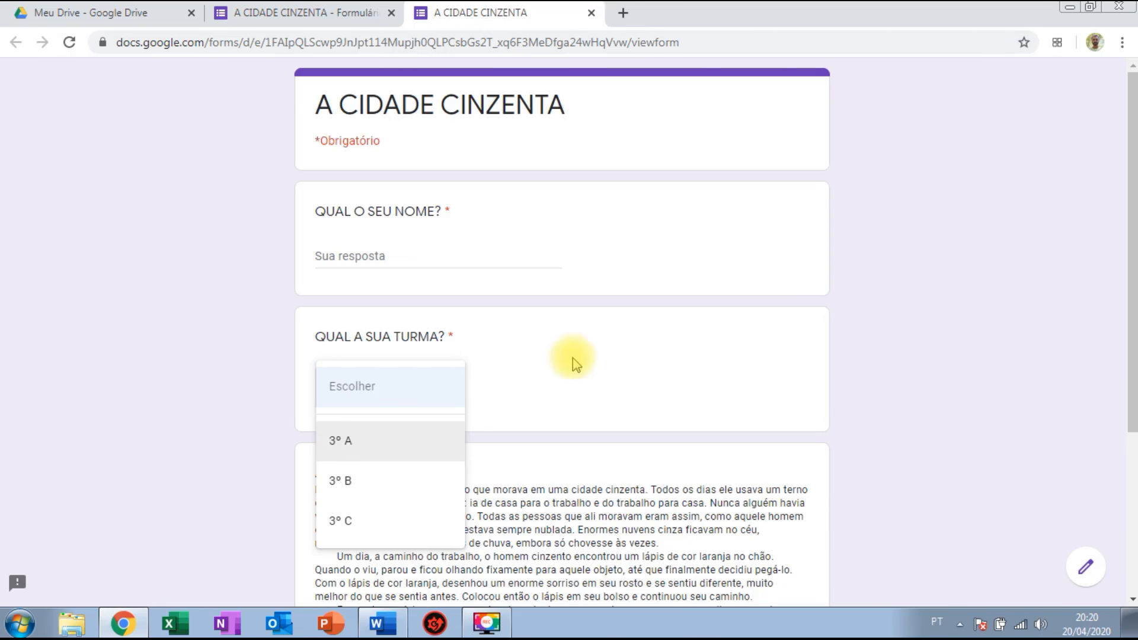
pyautogui.click(620, 334)
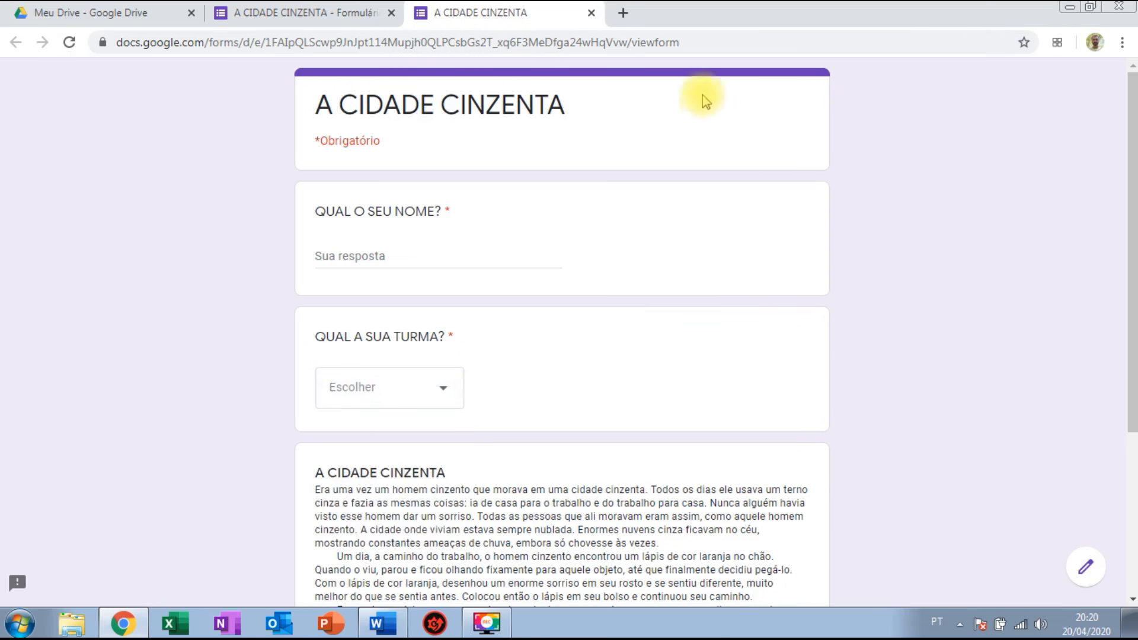
pyautogui.click(591, 13)
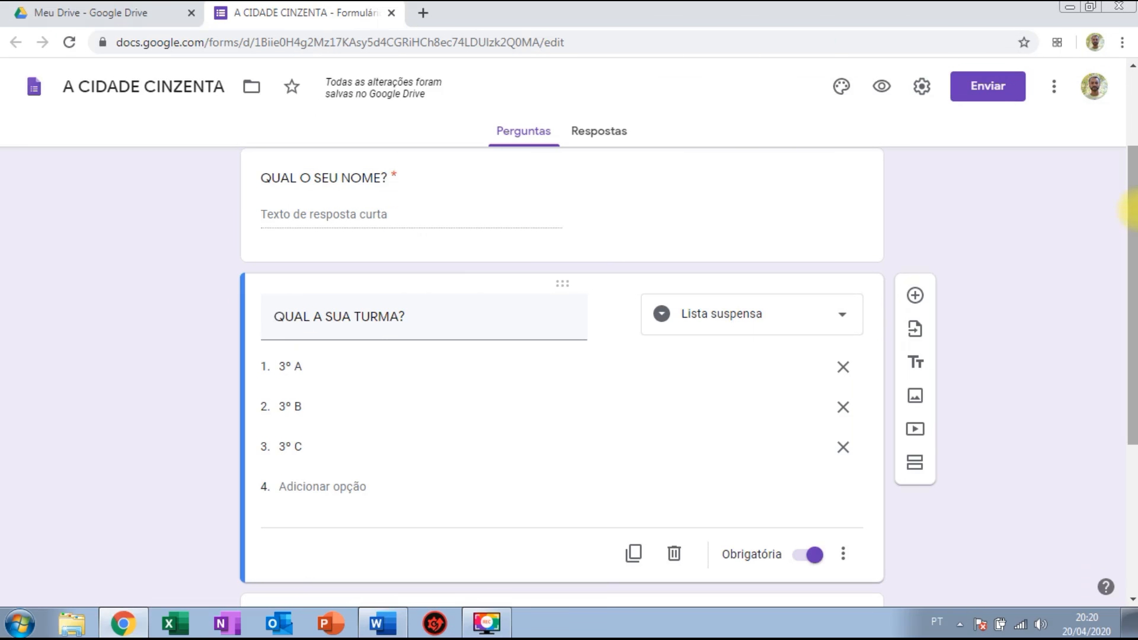
# Add a new question after the story section and copy the first interpretation question from Word.
pyautogui.moveTo(1132, 217); pyautogui.dragTo(1133, 371)
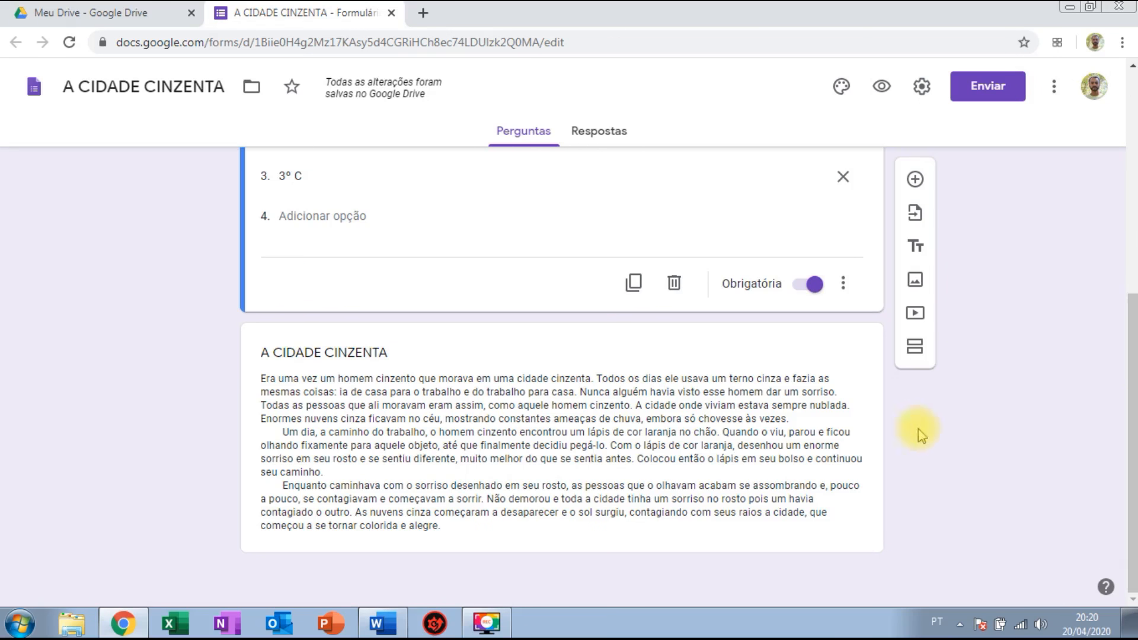
pyautogui.click(870, 539)
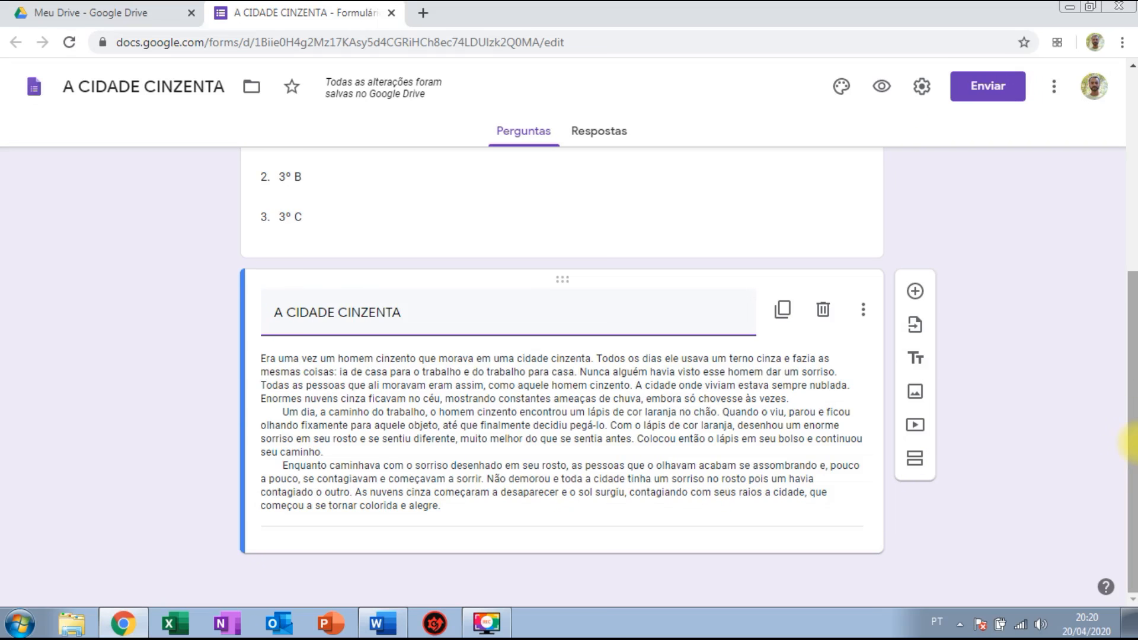
pyautogui.click(915, 292)
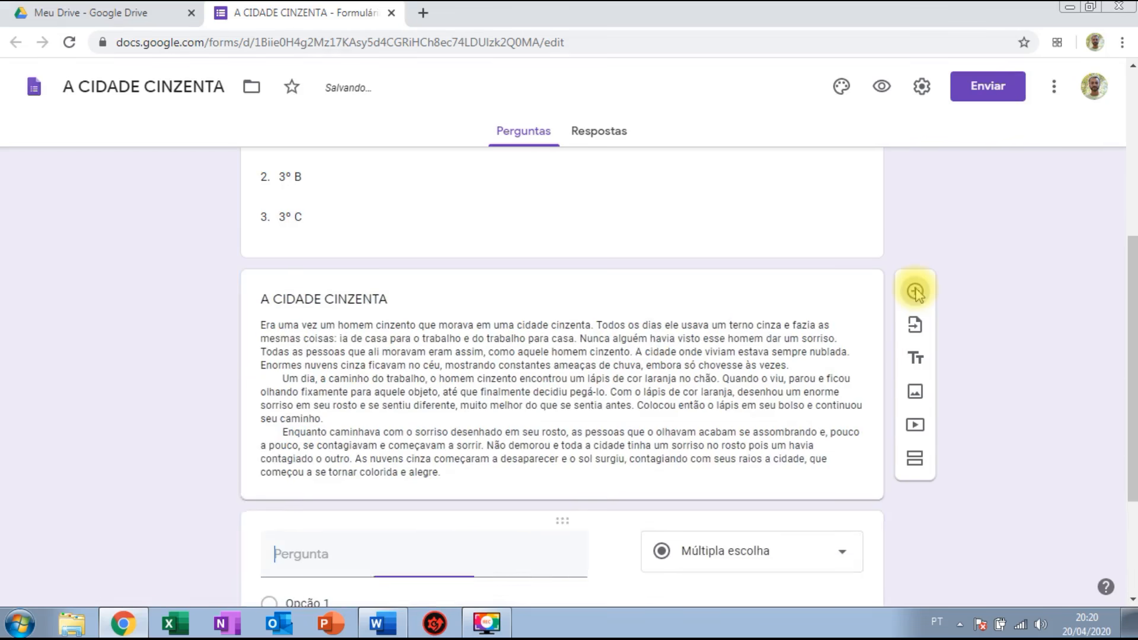
pyautogui.moveTo(1136, 295); pyautogui.dragTo(1136, 404)
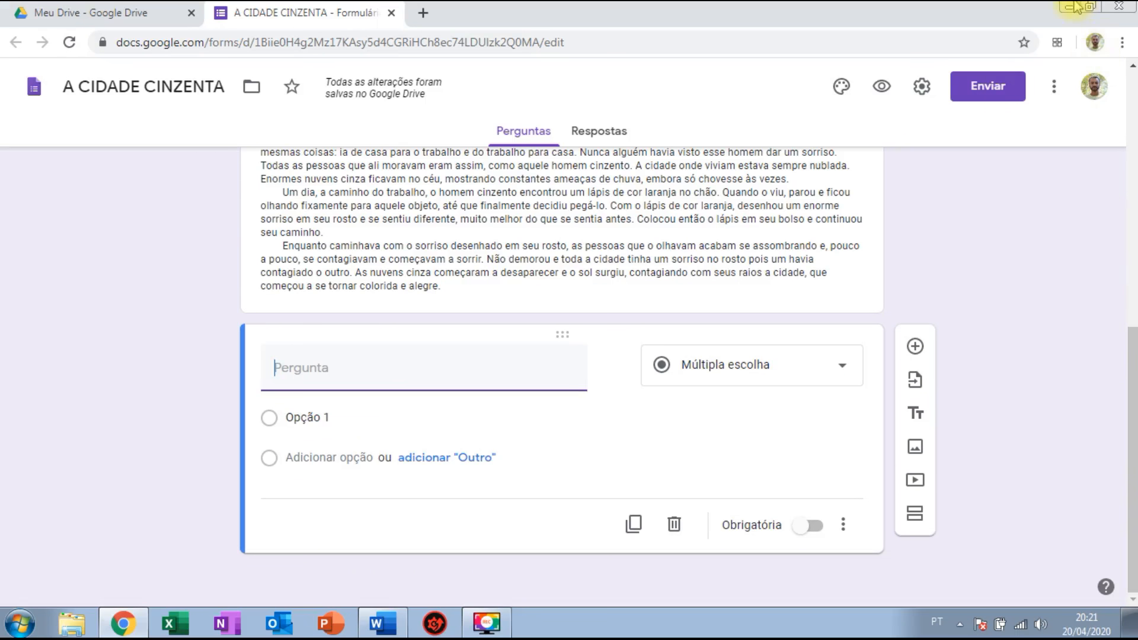
pyautogui.click(382, 623)
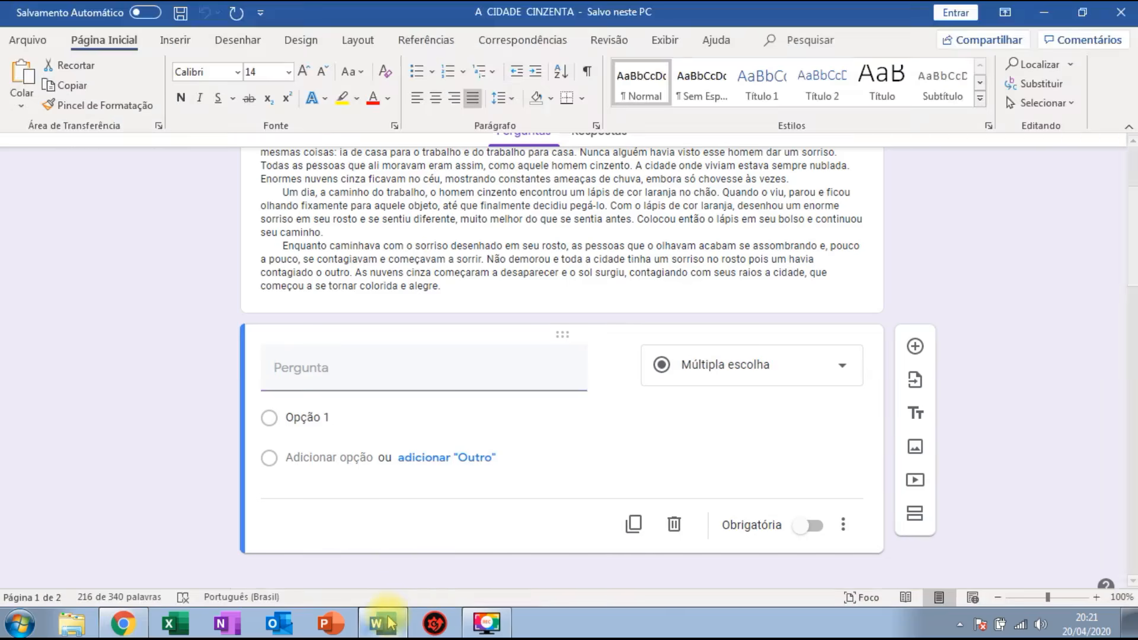
pyautogui.moveTo(1128, 264); pyautogui.dragTo(1131, 325)
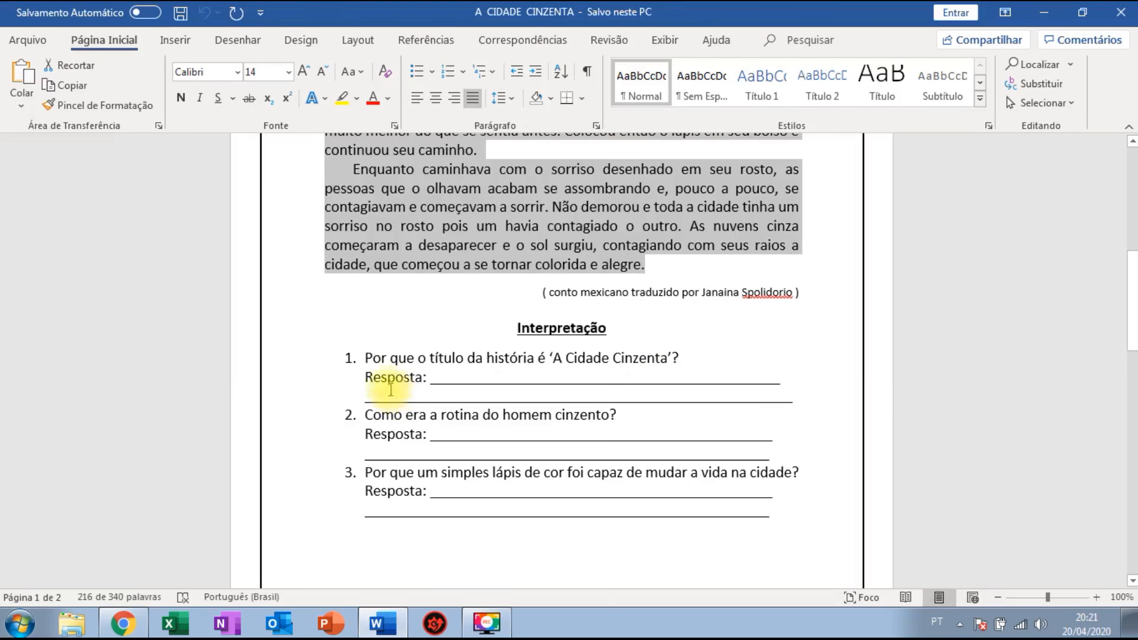
pyautogui.moveTo(367, 358); pyautogui.dragTo(682, 357)
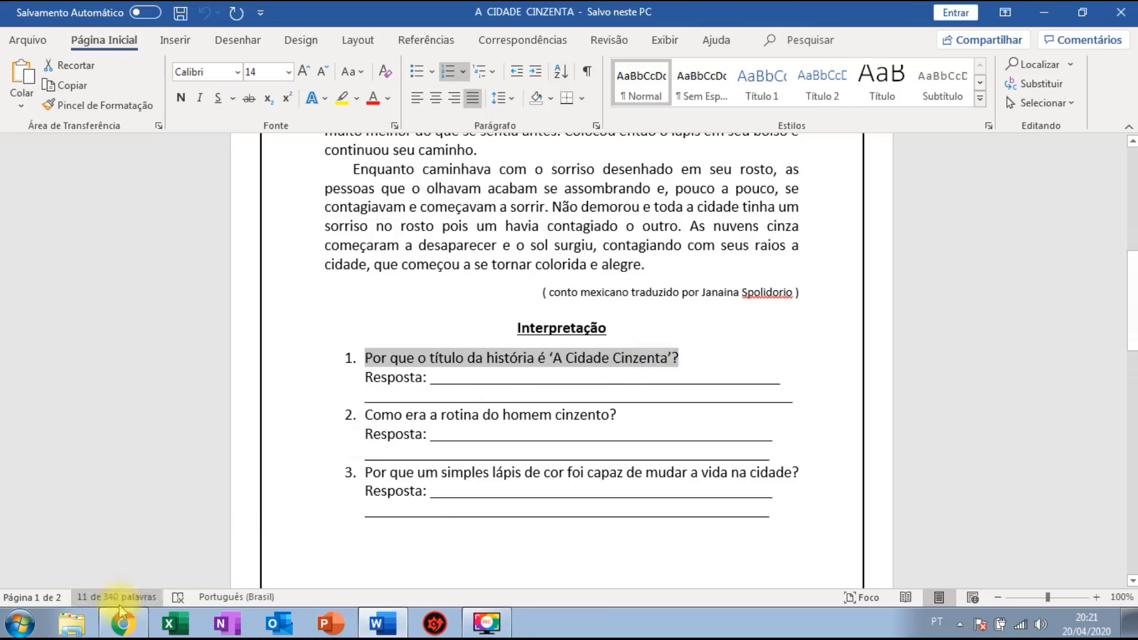
pyautogui.click(122, 623)
# Paste 'Por que o título da história é ‘A Cidade Cinzenta’?' as a required Parágrafo question.
pyautogui.click(324, 372)
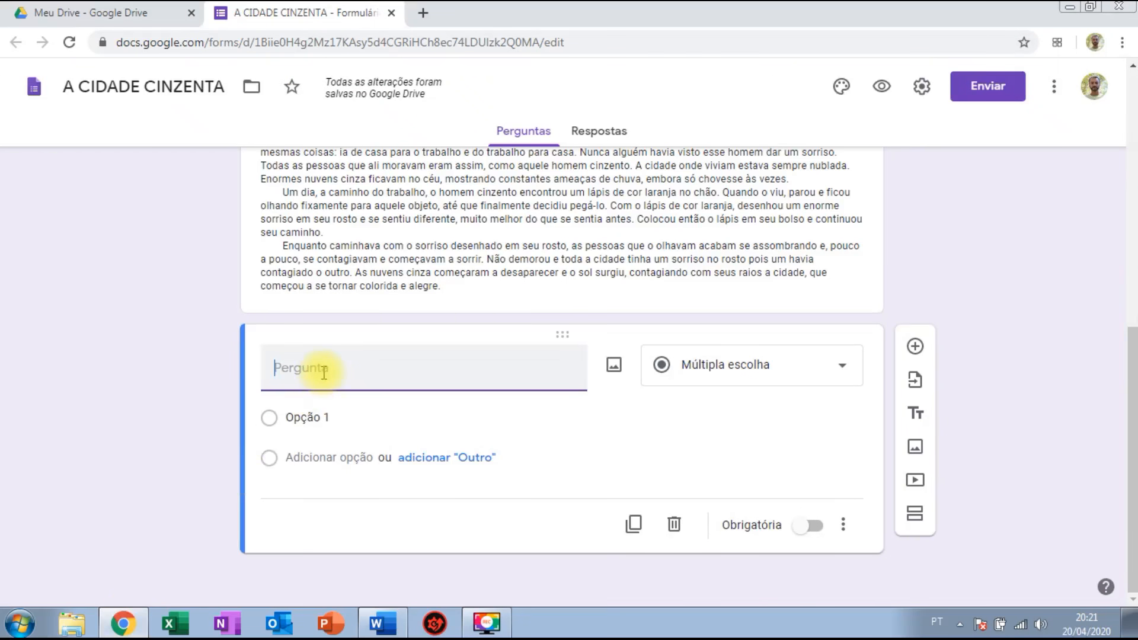
pyautogui.write('1.\tPor que o título da história é ‘A Cidade Cinzenta’?')
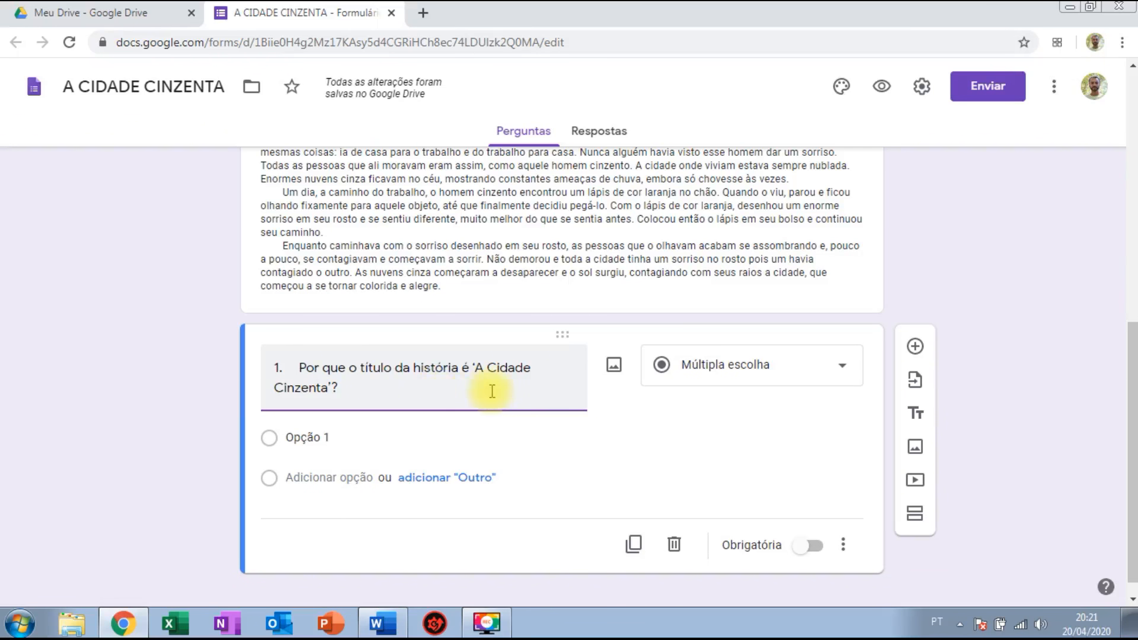
pyautogui.click(714, 373)
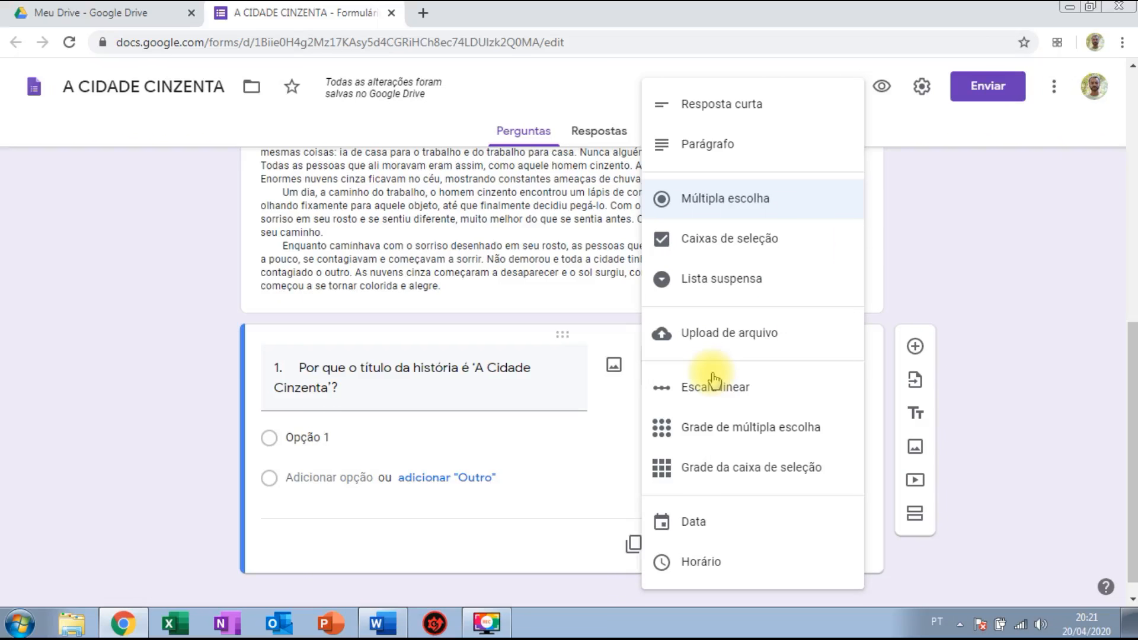
pyautogui.click(736, 152)
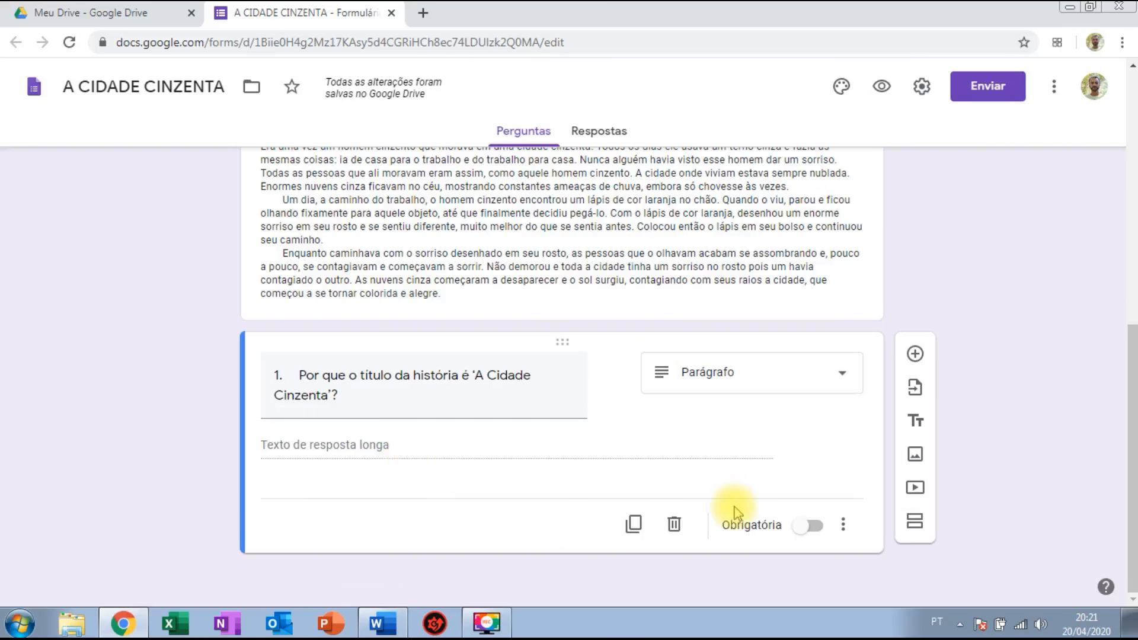
pyautogui.click(813, 526)
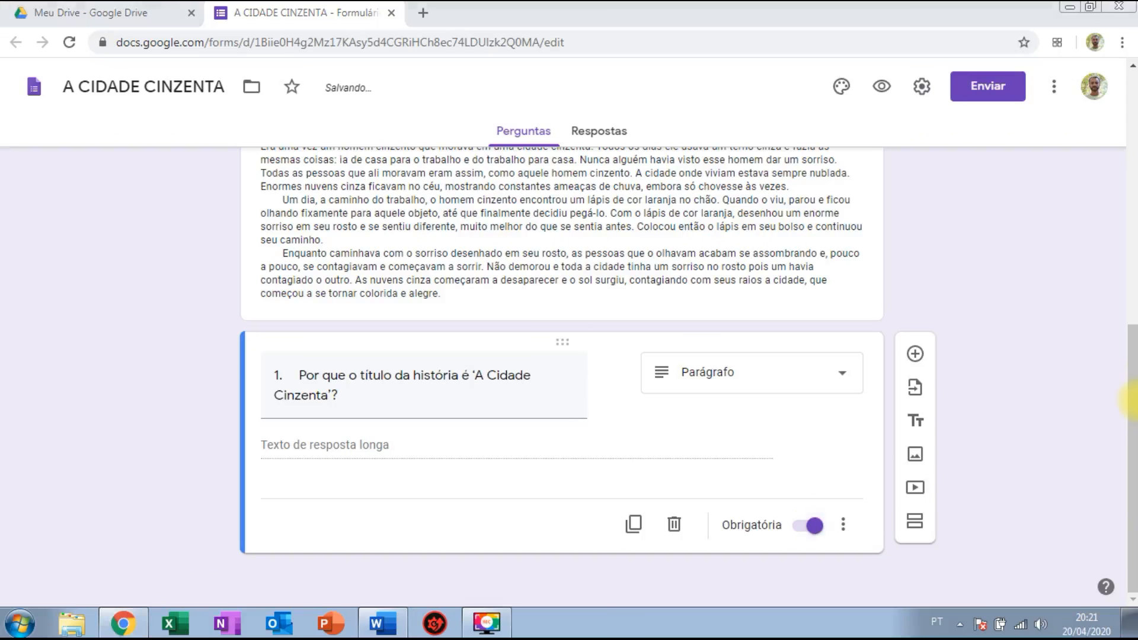
# Add a new question to the form and select question 2's text in the Word document.
pyautogui.click(915, 354)
pyautogui.click(1134, 411)
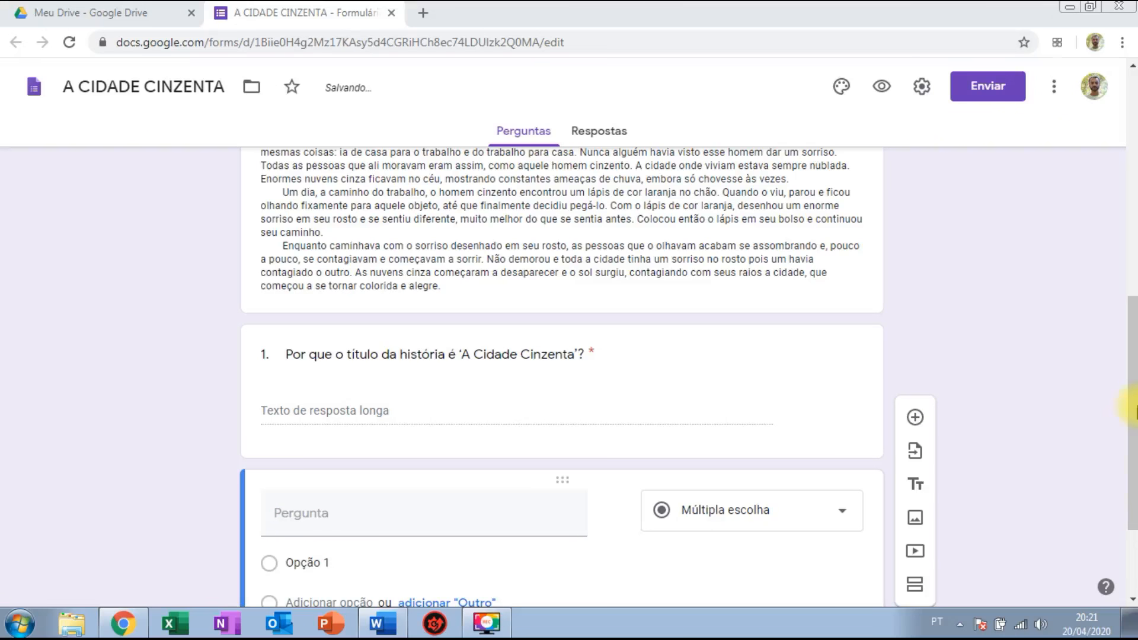
pyautogui.moveTo(1134, 406); pyautogui.dragTo(1133, 534)
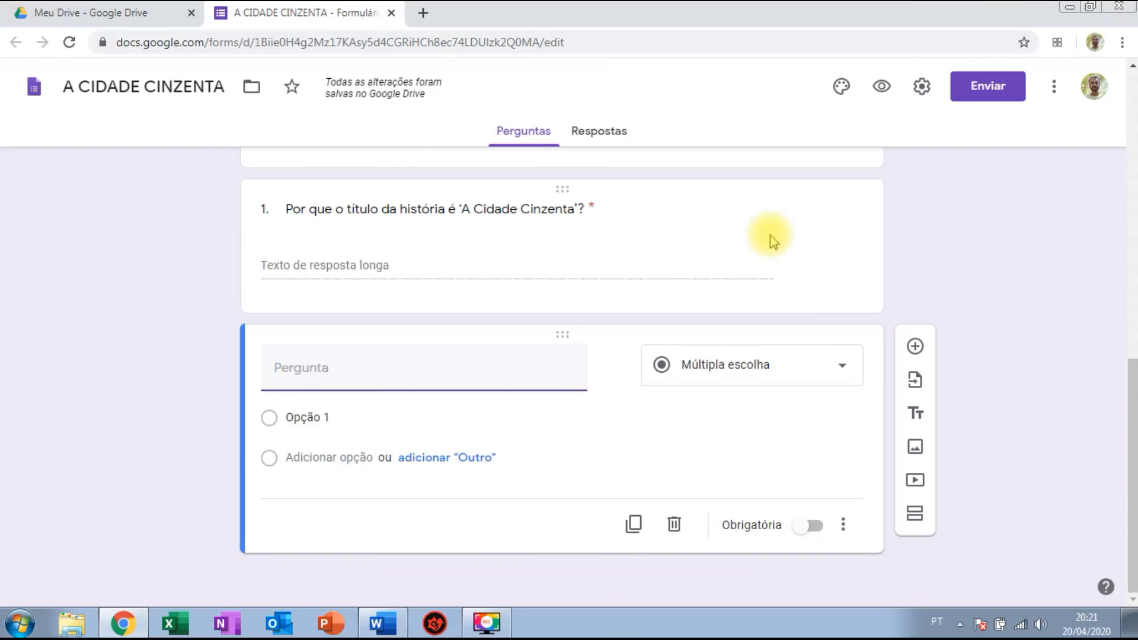
pyautogui.click(384, 628)
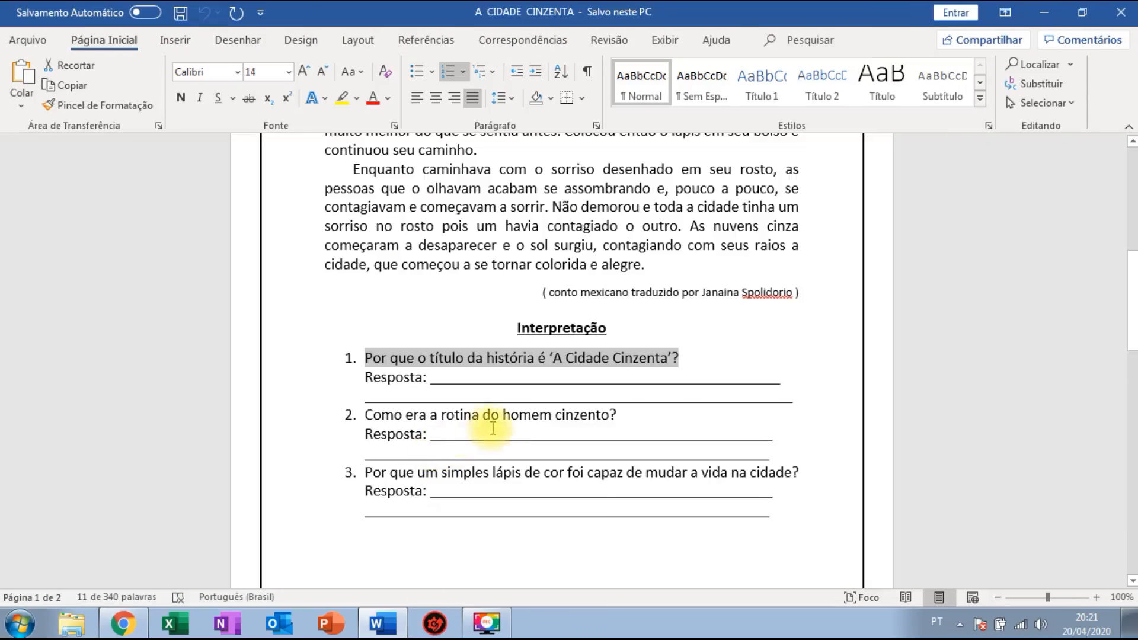
pyautogui.moveTo(364, 415); pyautogui.dragTo(587, 409)
pyautogui.moveTo(612, 410); pyautogui.dragTo(616, 415)
pyautogui.hotkey('ctrl', 'c')
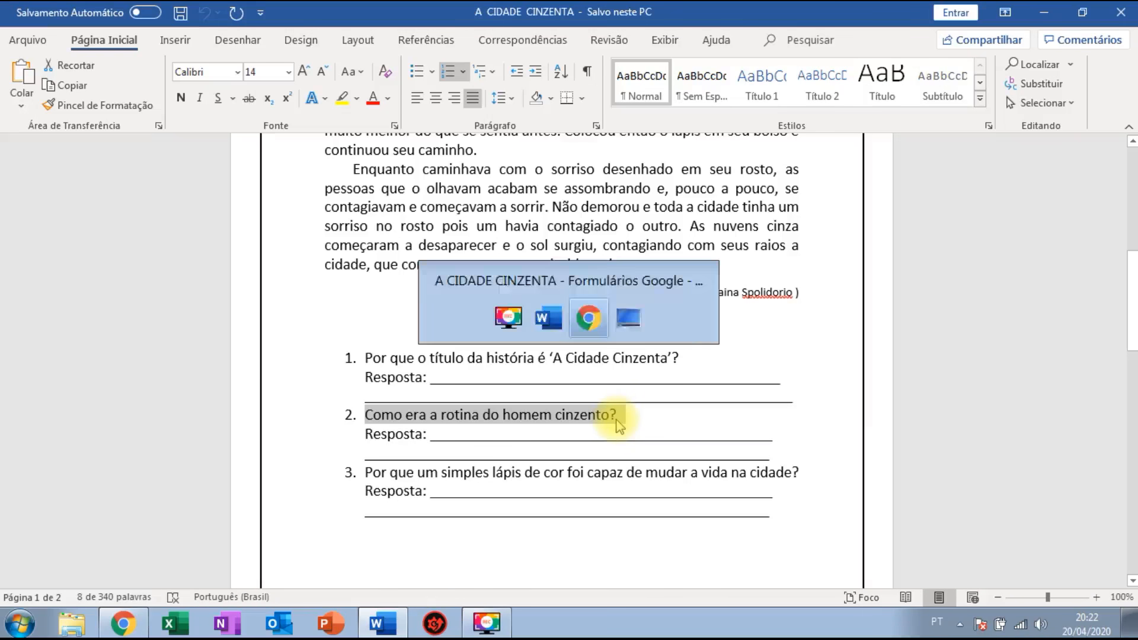
# Make 'Como era a rotina do homem cinzento?' a required Parágrafo question, then add another question.
pyautogui.hotkey('alt', 'Tab')
pyautogui.click(378, 383)
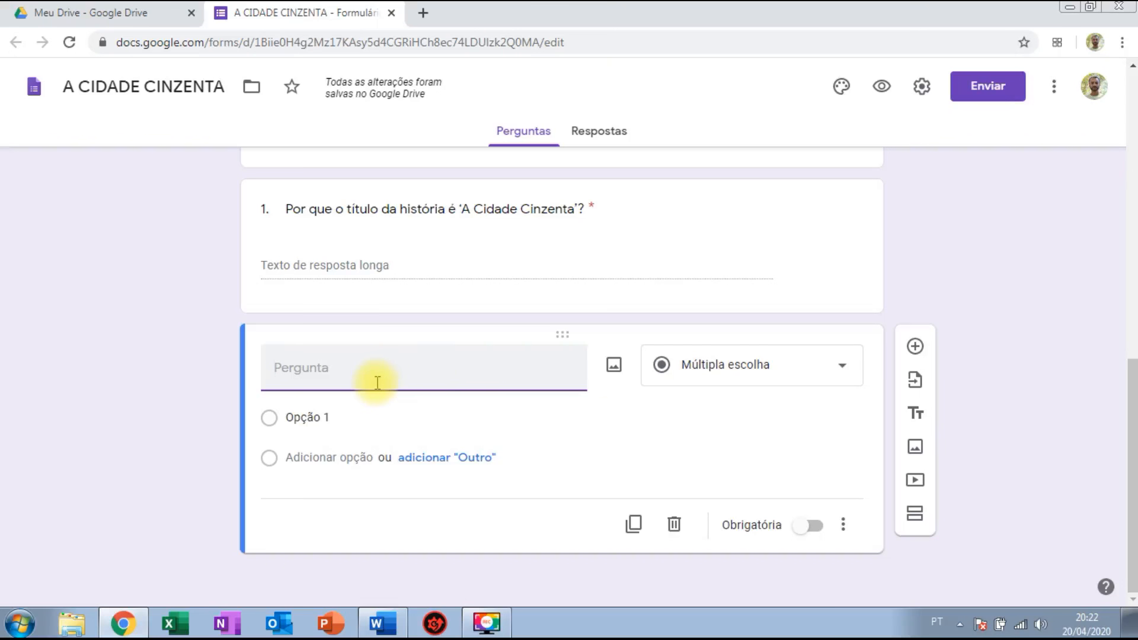
pyautogui.hotkey('ctrl', 'v')
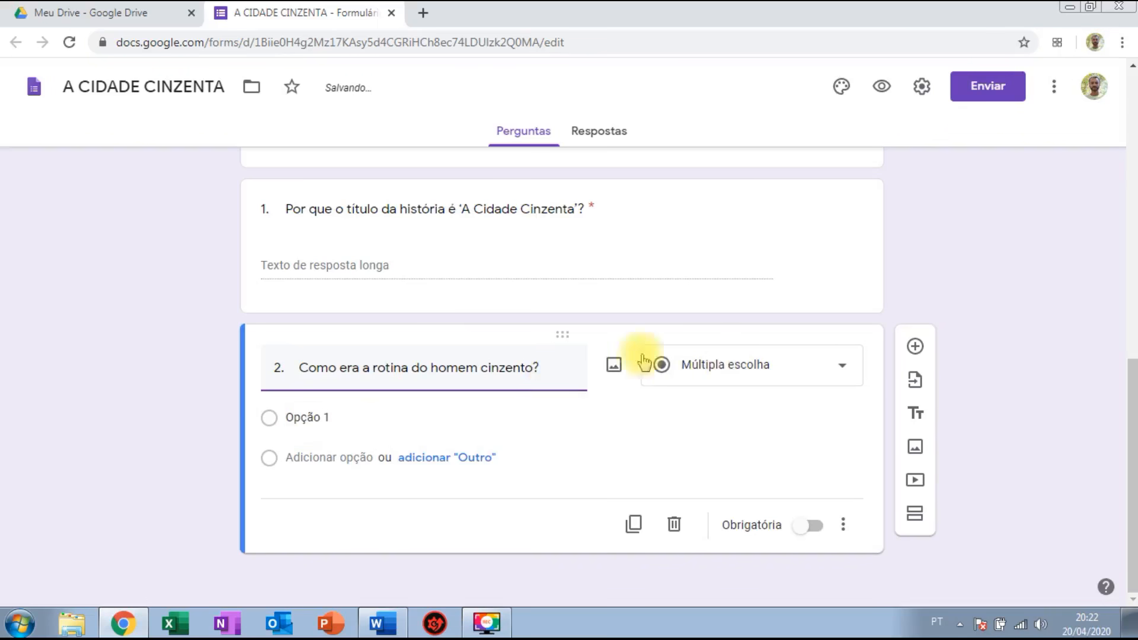
pyautogui.click(731, 372)
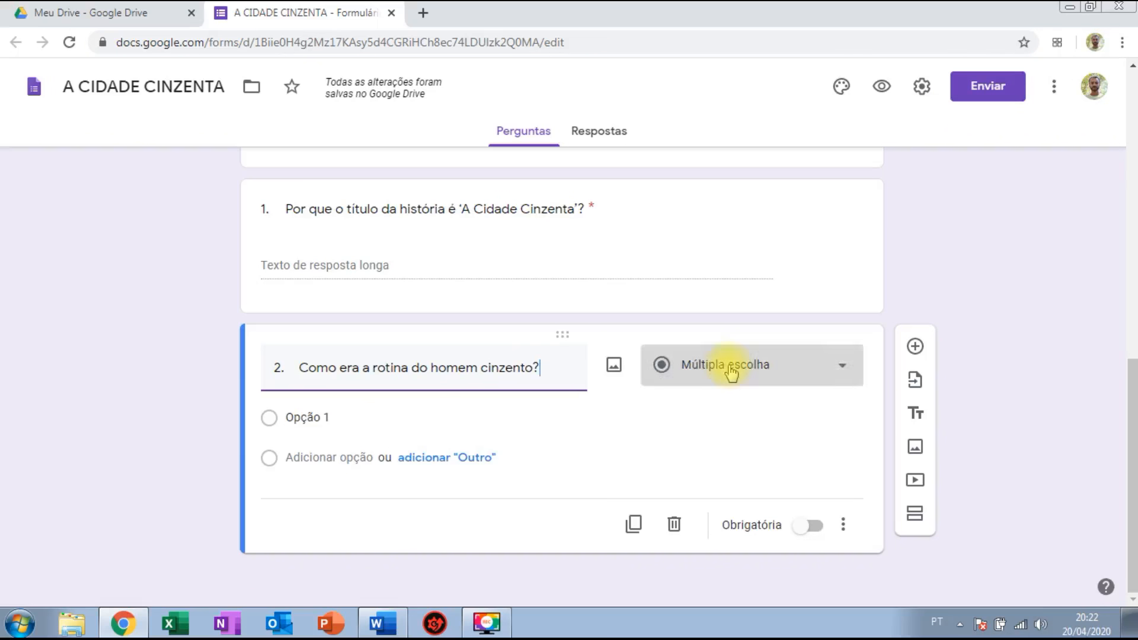
pyautogui.click(743, 145)
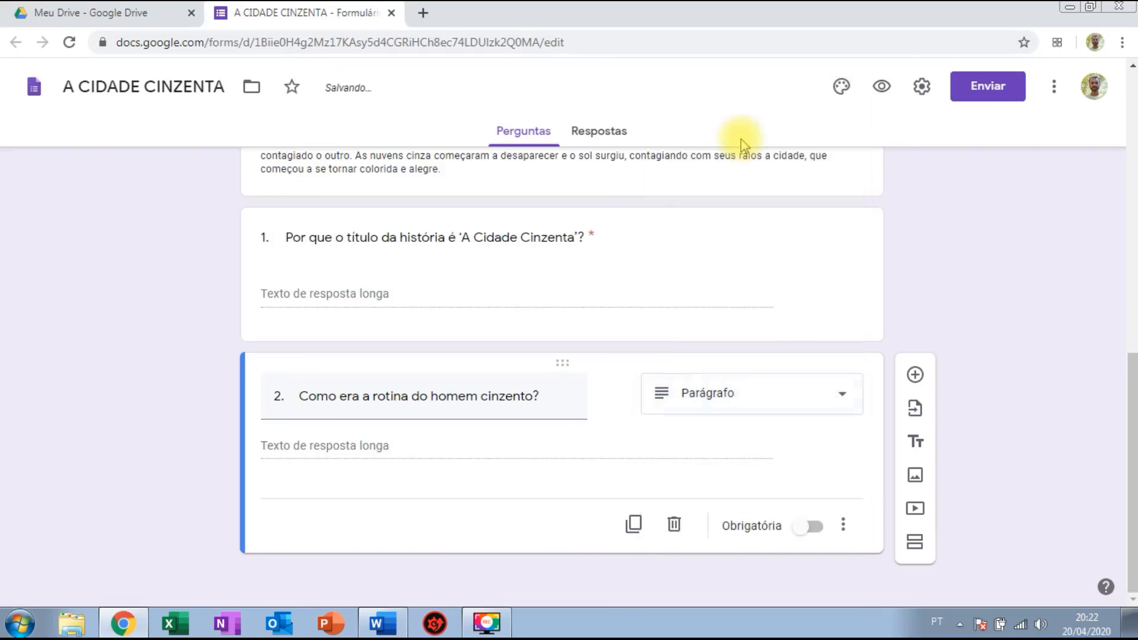
pyautogui.click(814, 527)
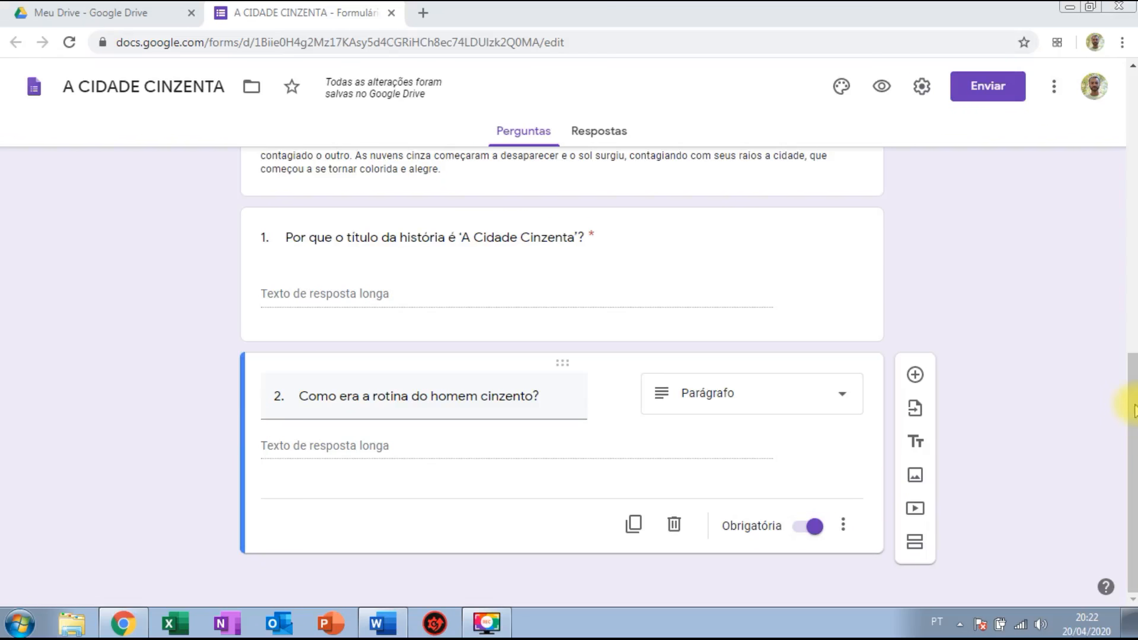
pyautogui.click(918, 377)
pyautogui.hotkey('alt', 'Tab')
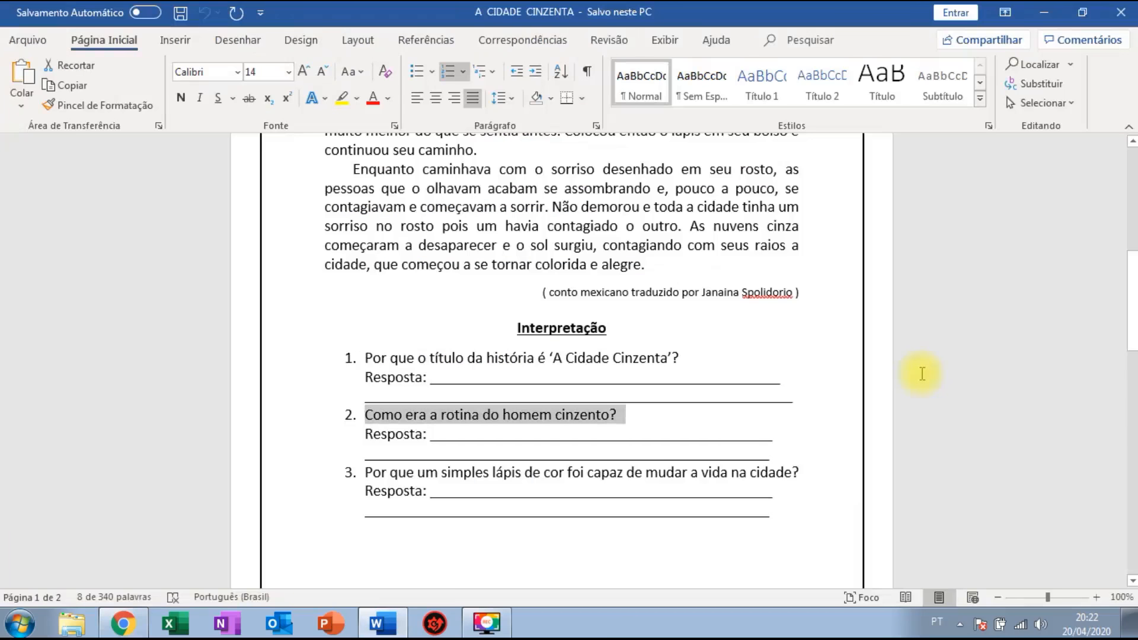
# Copy question 3 about the lápis de cor into the form as a required Parágrafo question.
pyautogui.moveTo(366, 472); pyautogui.dragTo(799, 474)
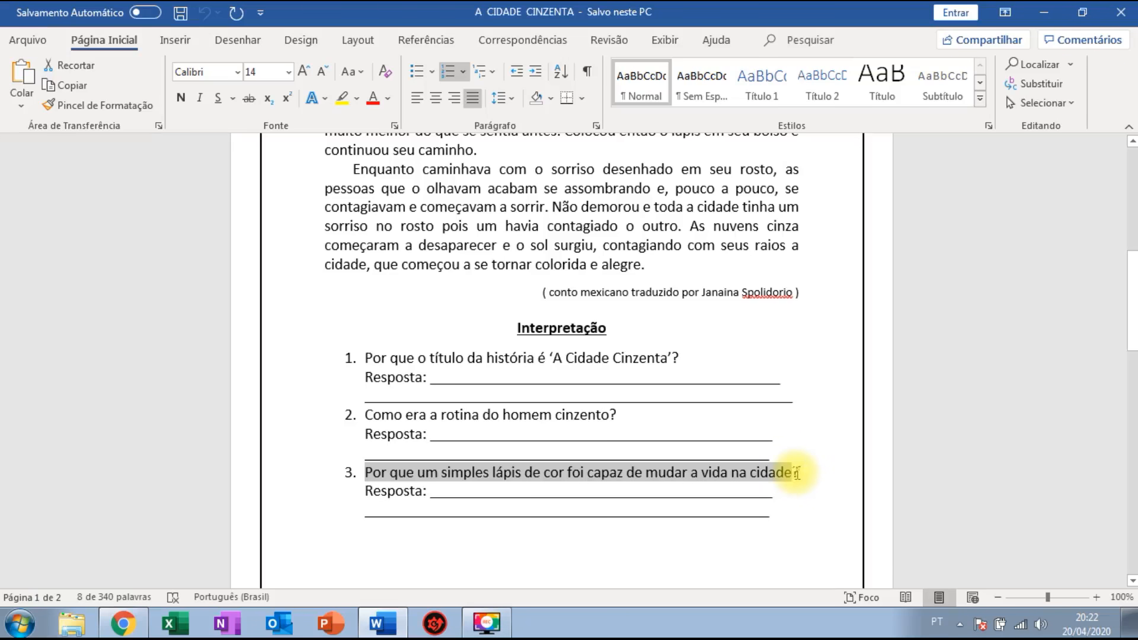
pyautogui.hotkey('ctrl', 'c')
pyautogui.hotkey('alt', 'Tab')
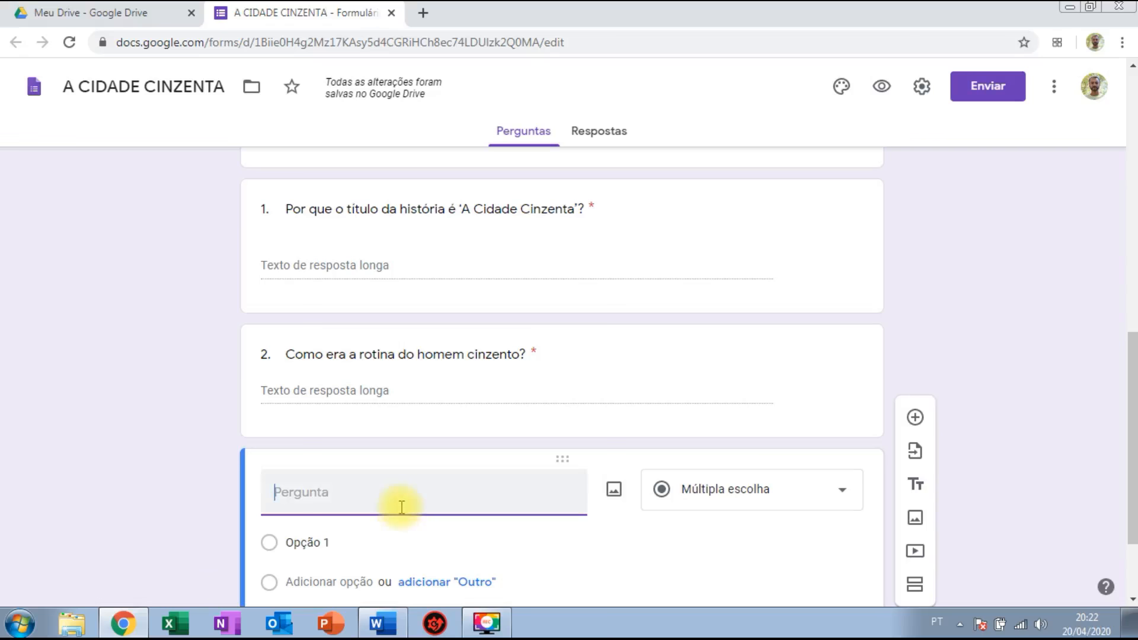
pyautogui.hotkey('ctrl', 'v')
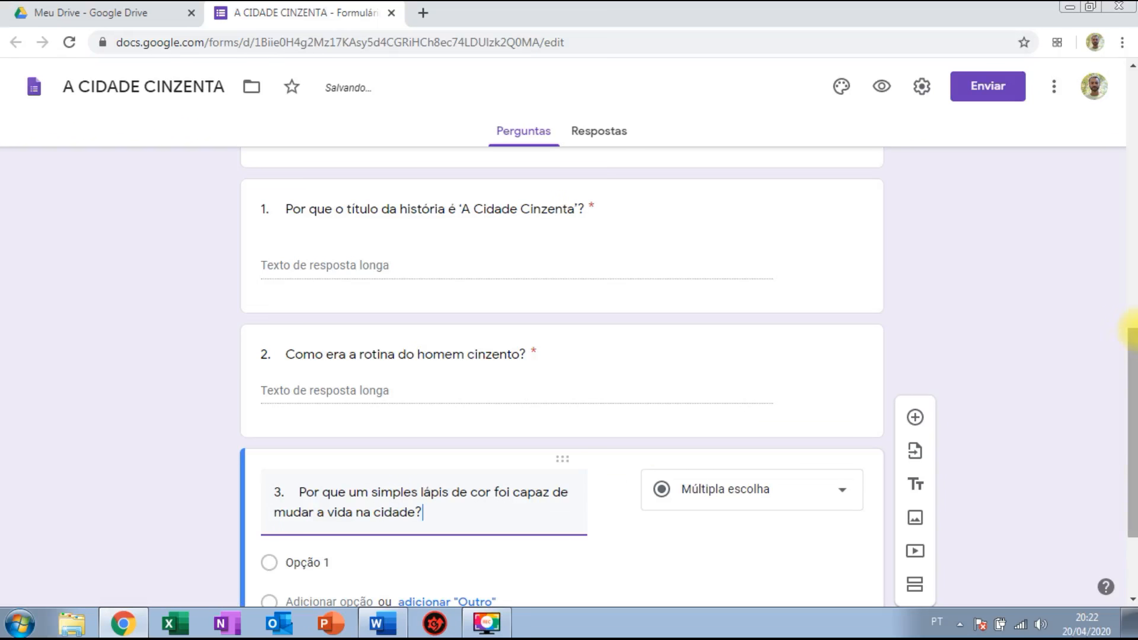
pyautogui.scroll(-3, 1131, 338)
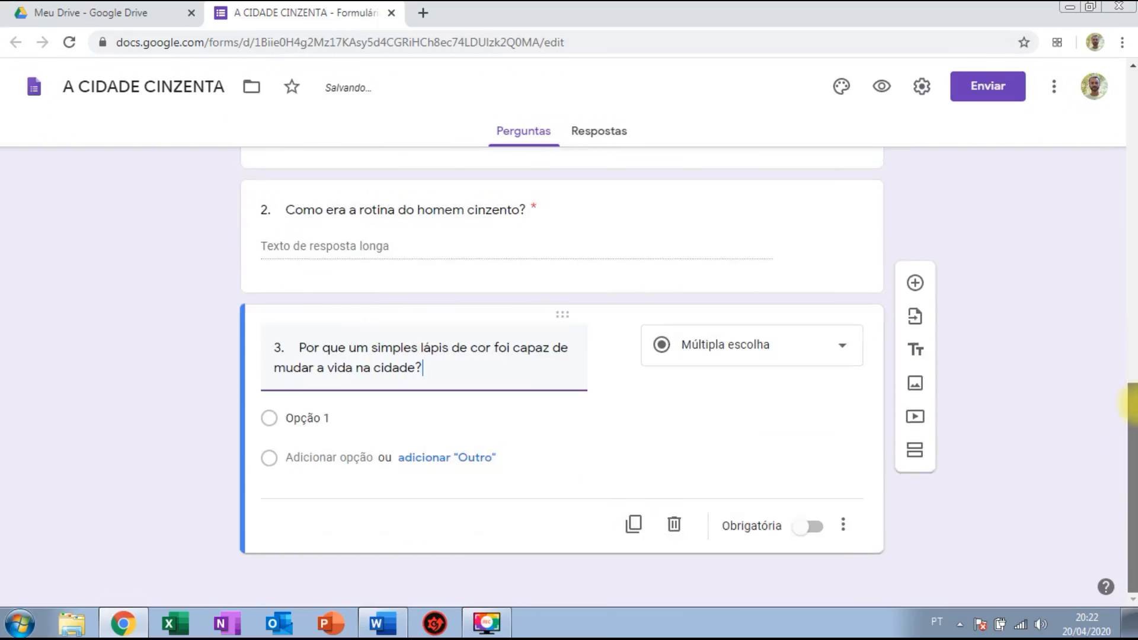
pyautogui.click(802, 357)
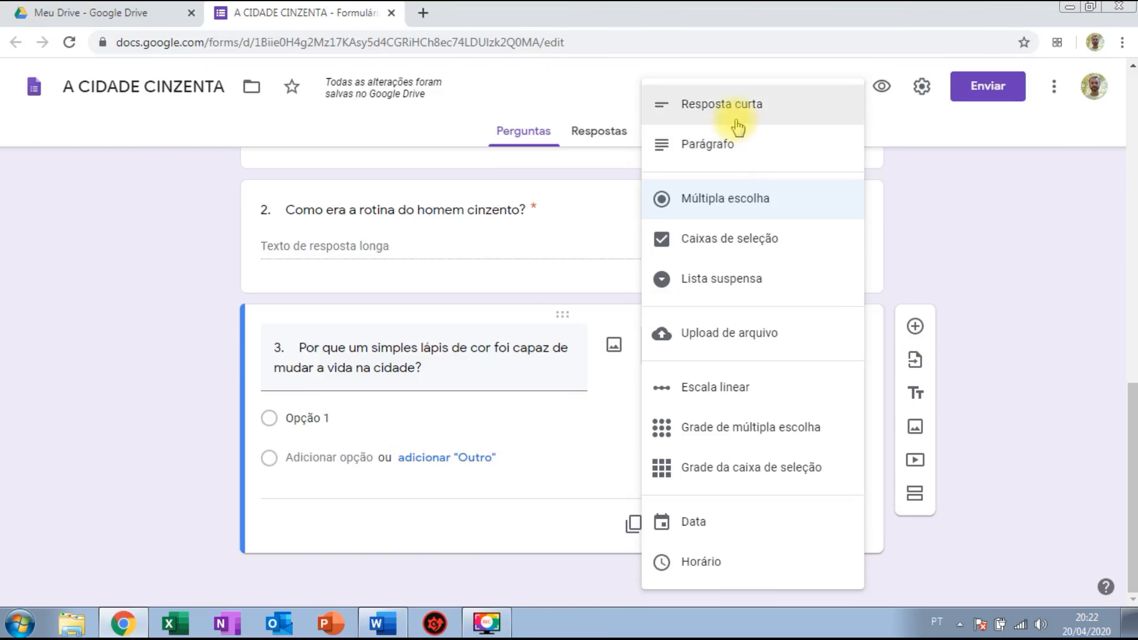
pyautogui.click(744, 145)
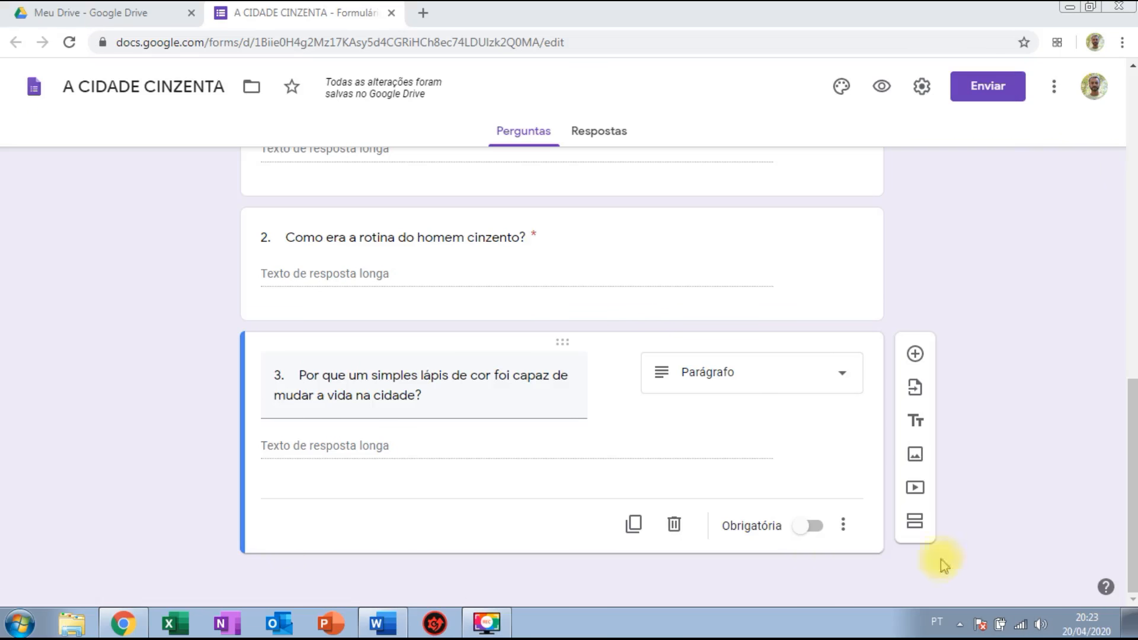
pyautogui.click(813, 529)
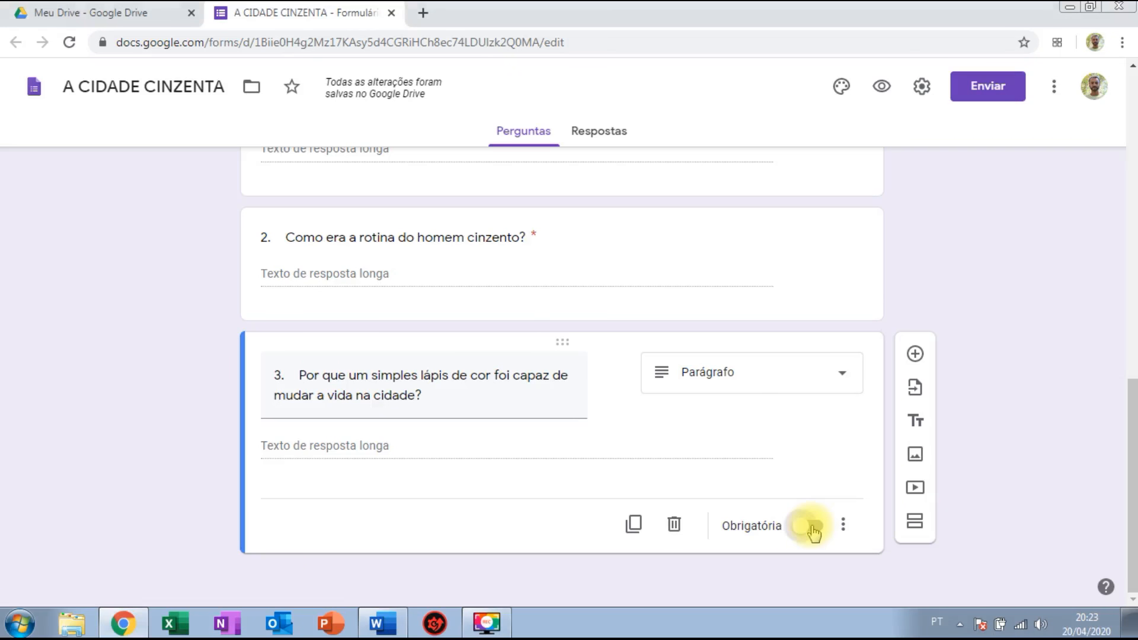
pyautogui.click(915, 354)
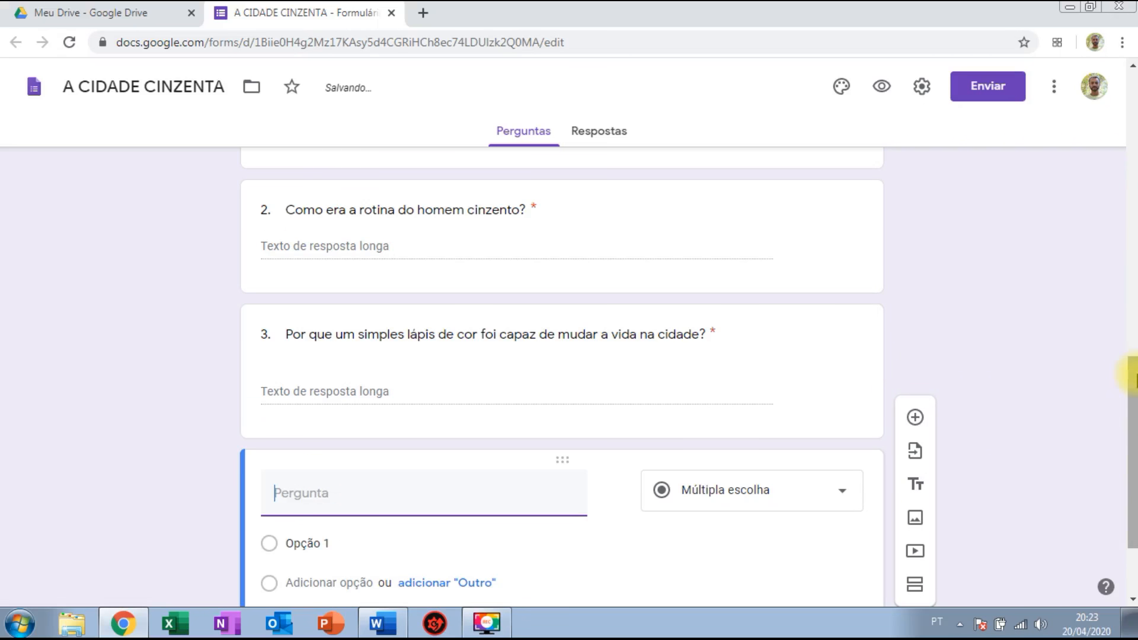
# Keep the new question as a required multiple-choice question.
pyautogui.scroll(-2, 1135, 379)
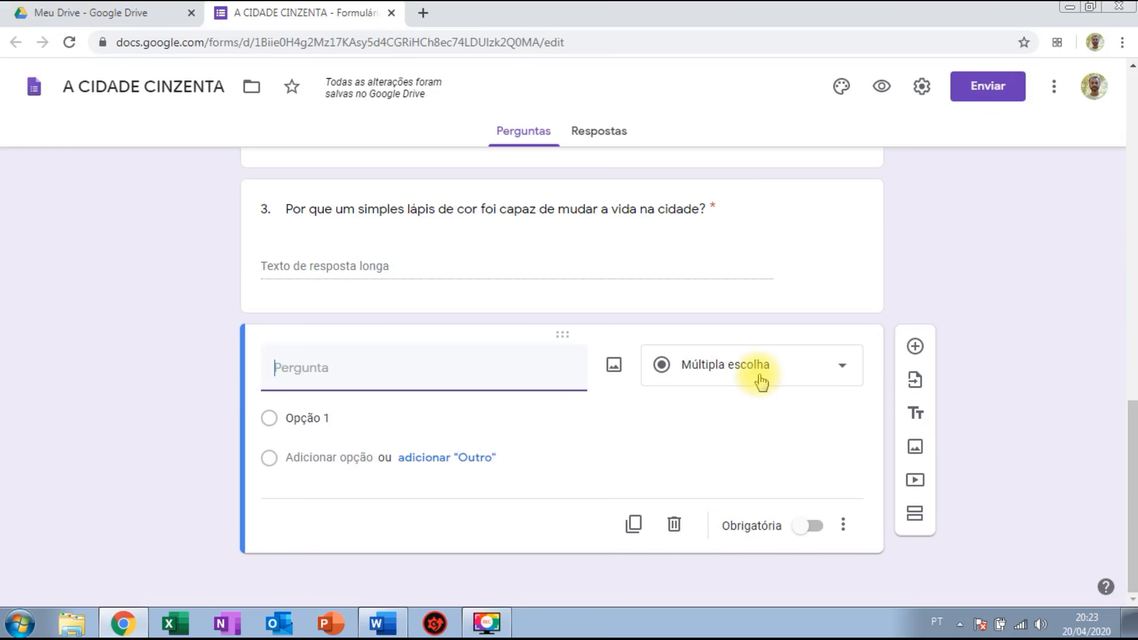
pyautogui.click(761, 382)
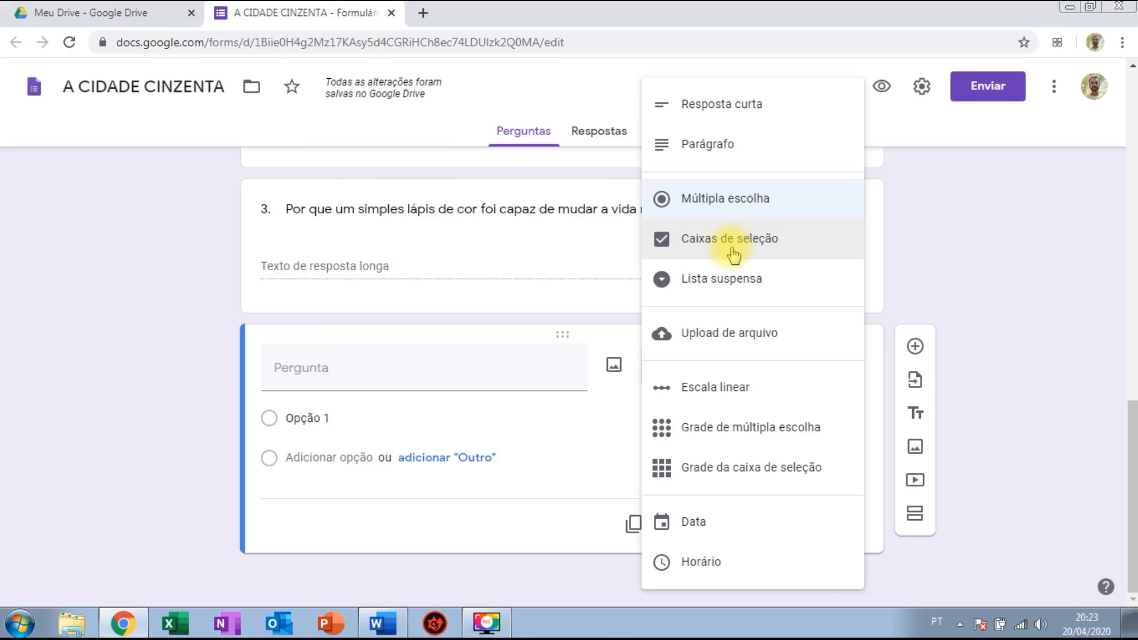
pyautogui.click(743, 208)
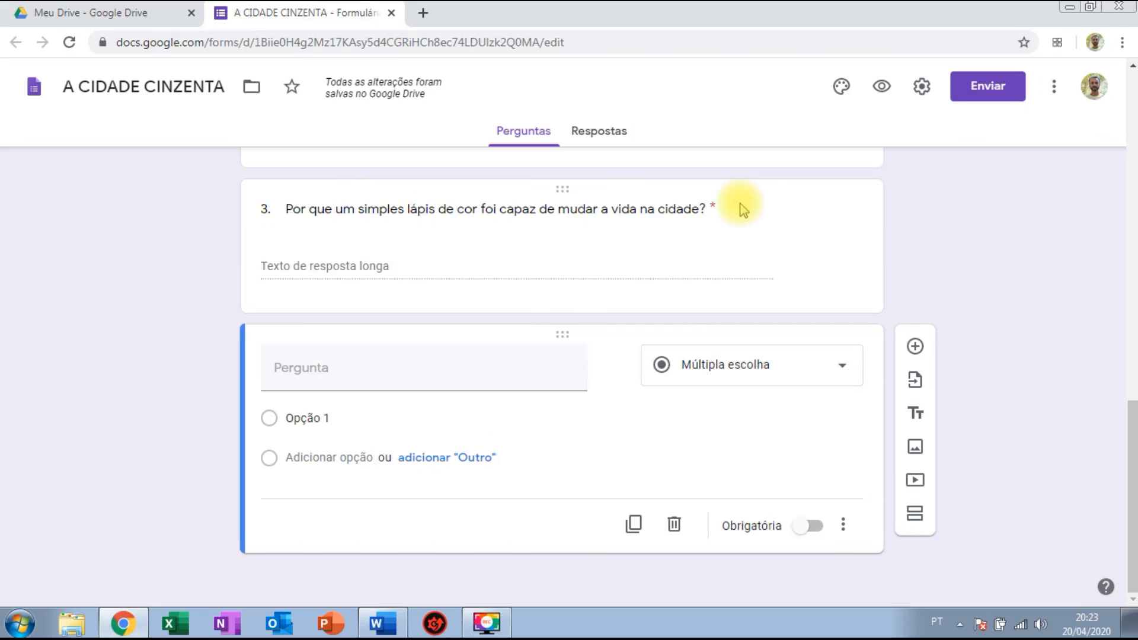
pyautogui.click(809, 525)
# Title it '4. Quando o sol surgiu, como ficou a cidade?'.
pyautogui.click(358, 366)
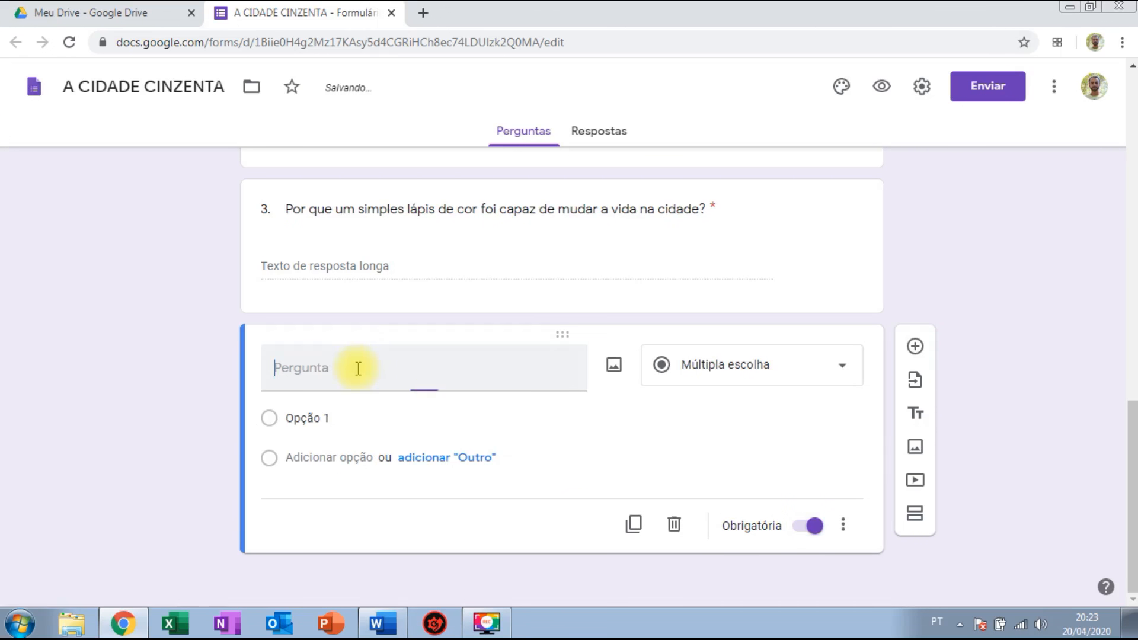
pyautogui.write('4.')
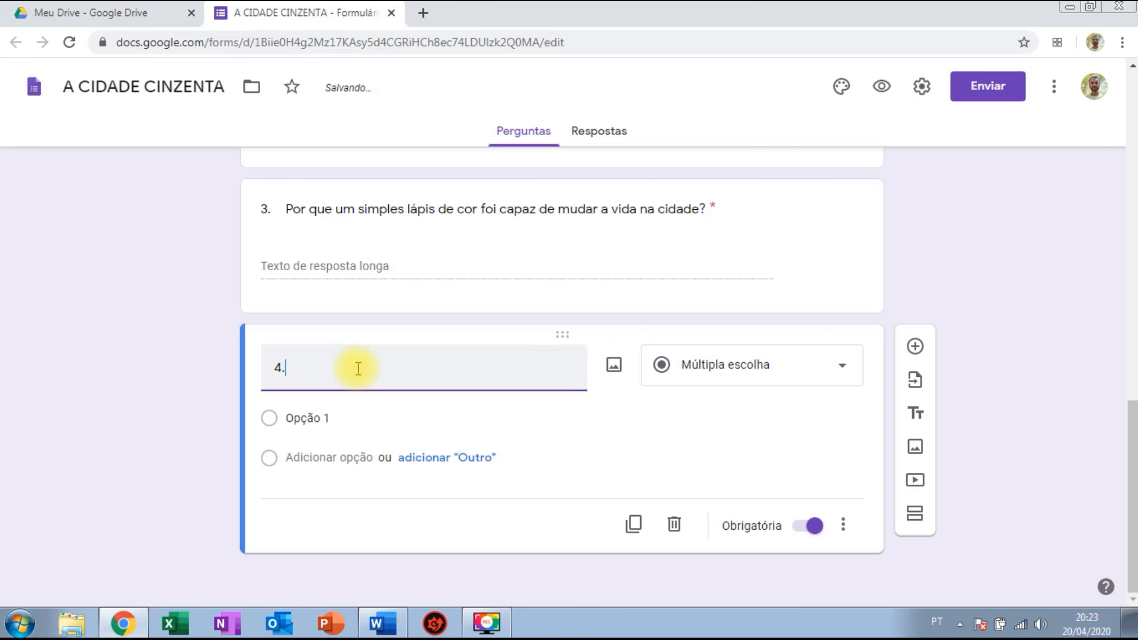
pyautogui.hotkey('alt', 'Tab')
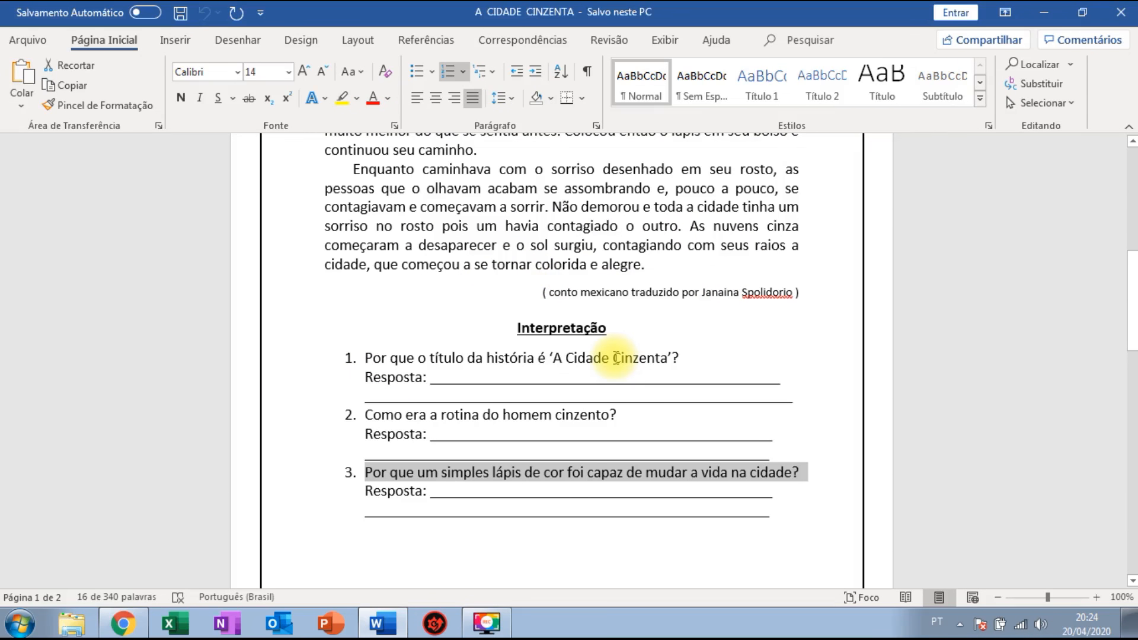
pyautogui.hotkey('alt', 'Tab')
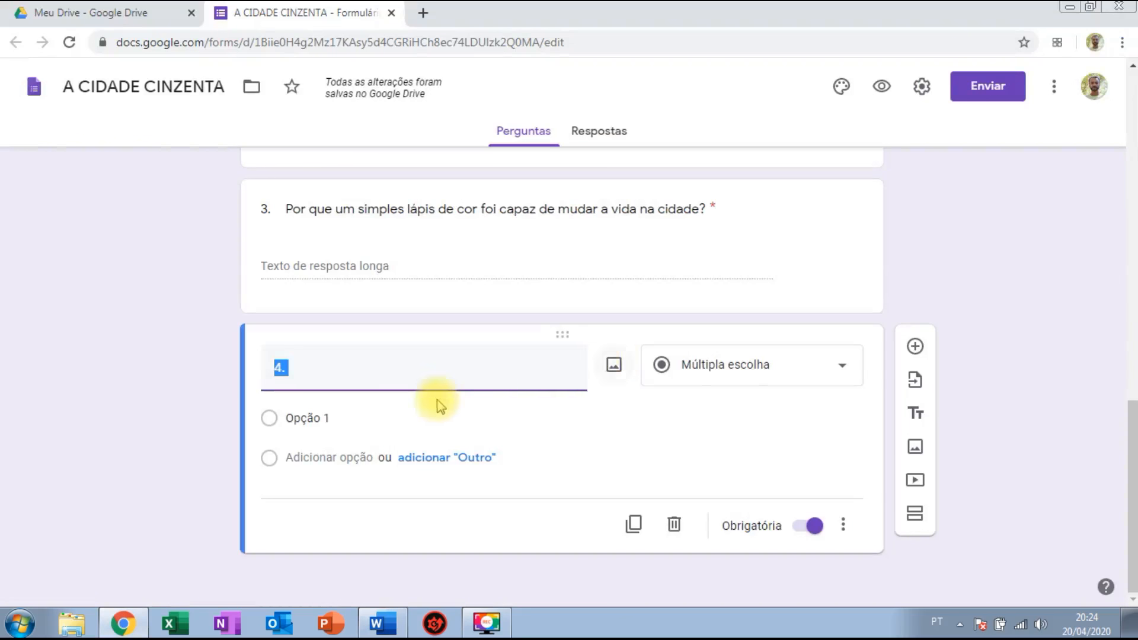
pyautogui.click(460, 376)
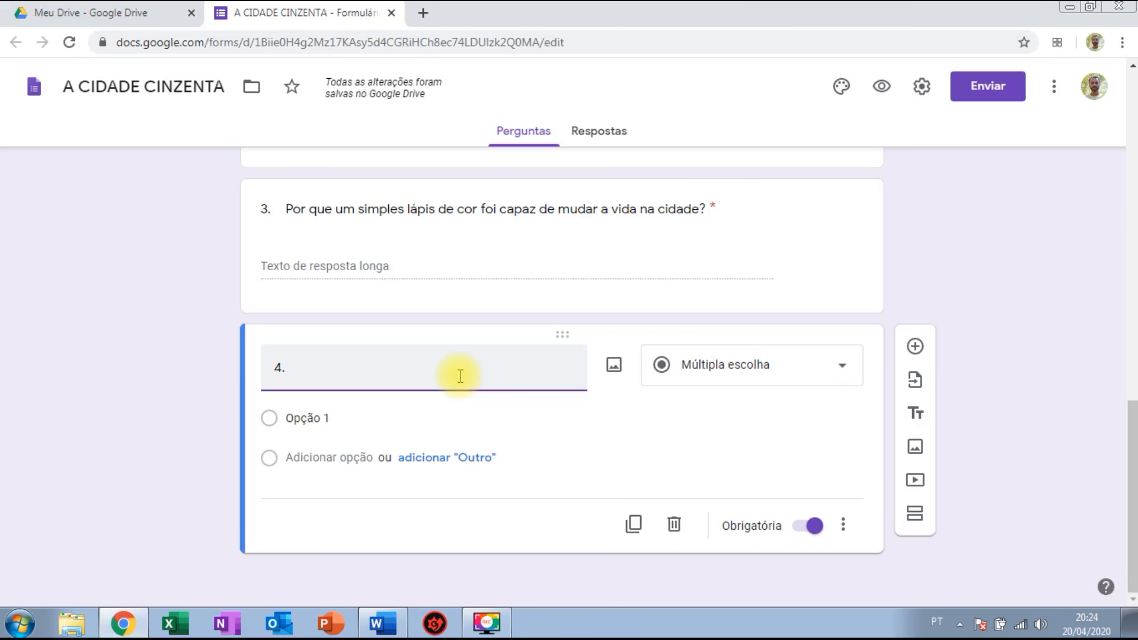
pyautogui.write('QUANDO')
pyautogui.press('BackSpace')
pyautogui.press('BackSpace')
pyautogui.press('BackSpace')
pyautogui.write('uando ')
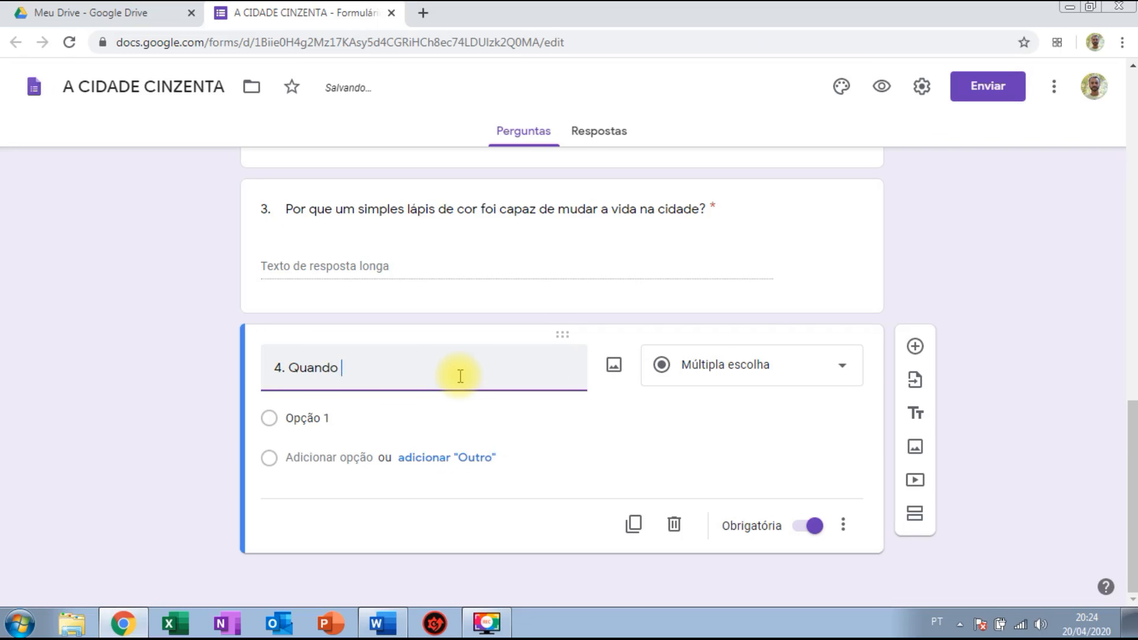
pyautogui.write('o sol surgi')
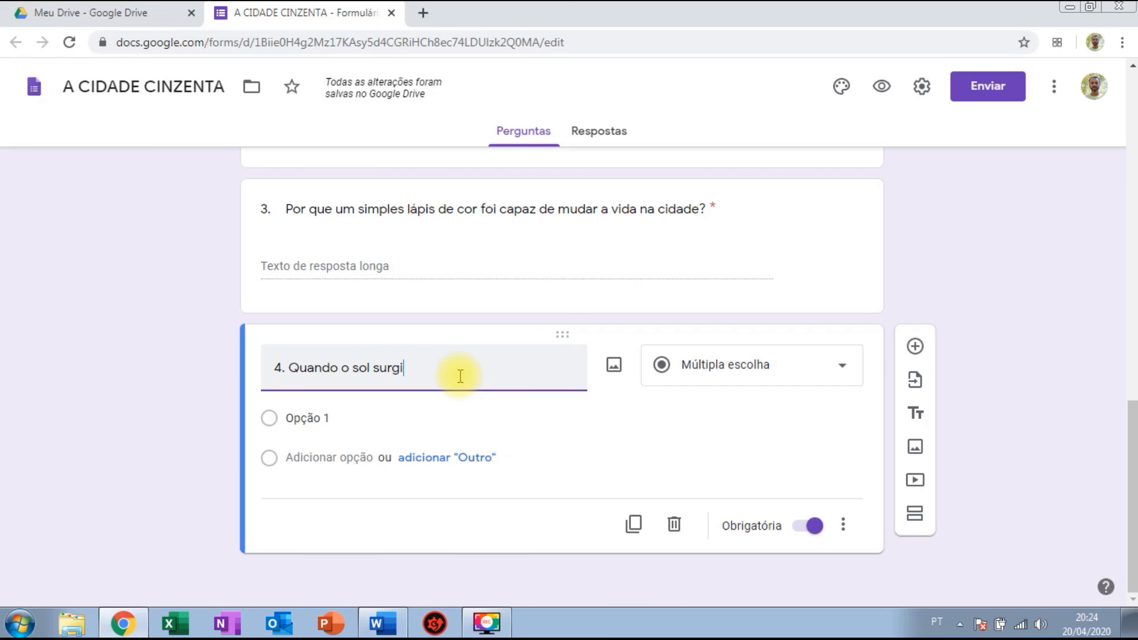
pyautogui.write('u, co')
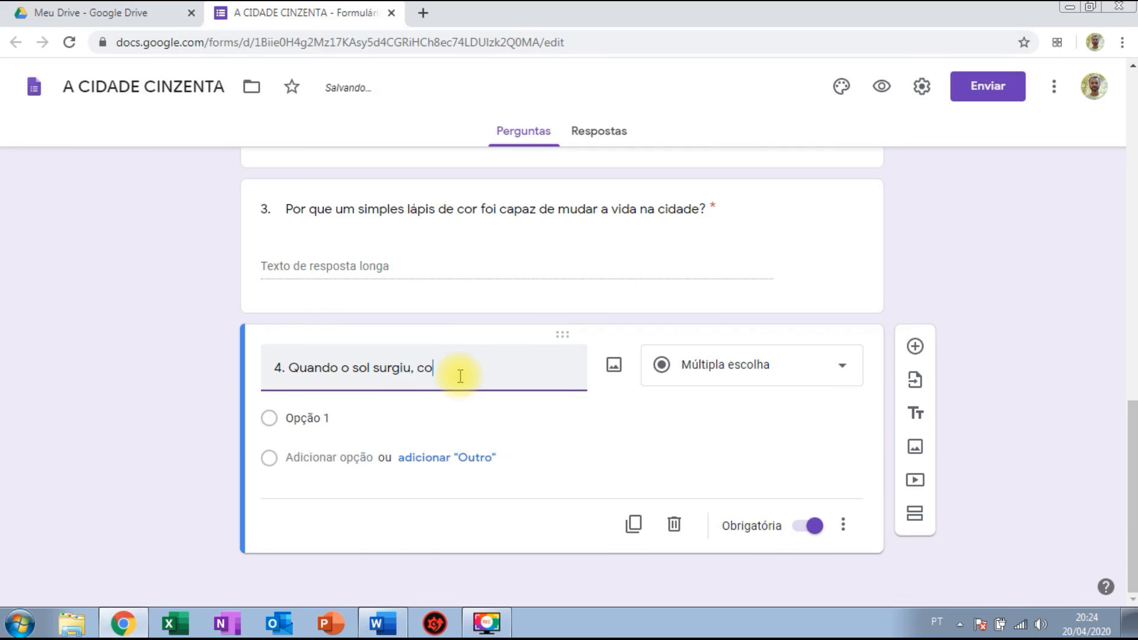
pyautogui.write('mo ficou a cuidade ?')
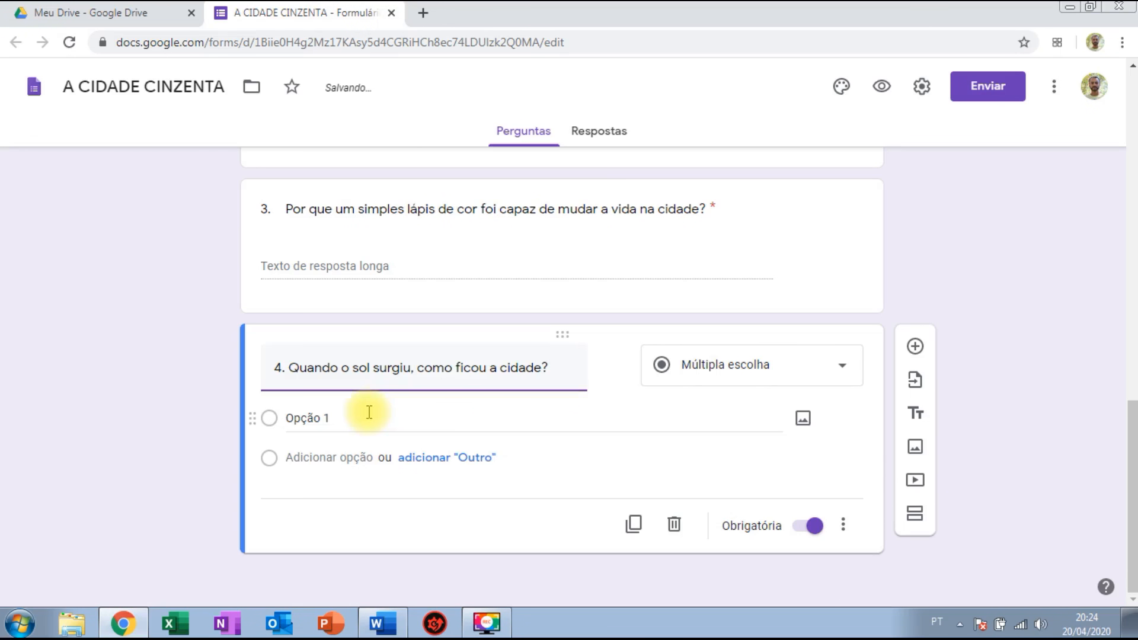
pyautogui.click(368, 413)
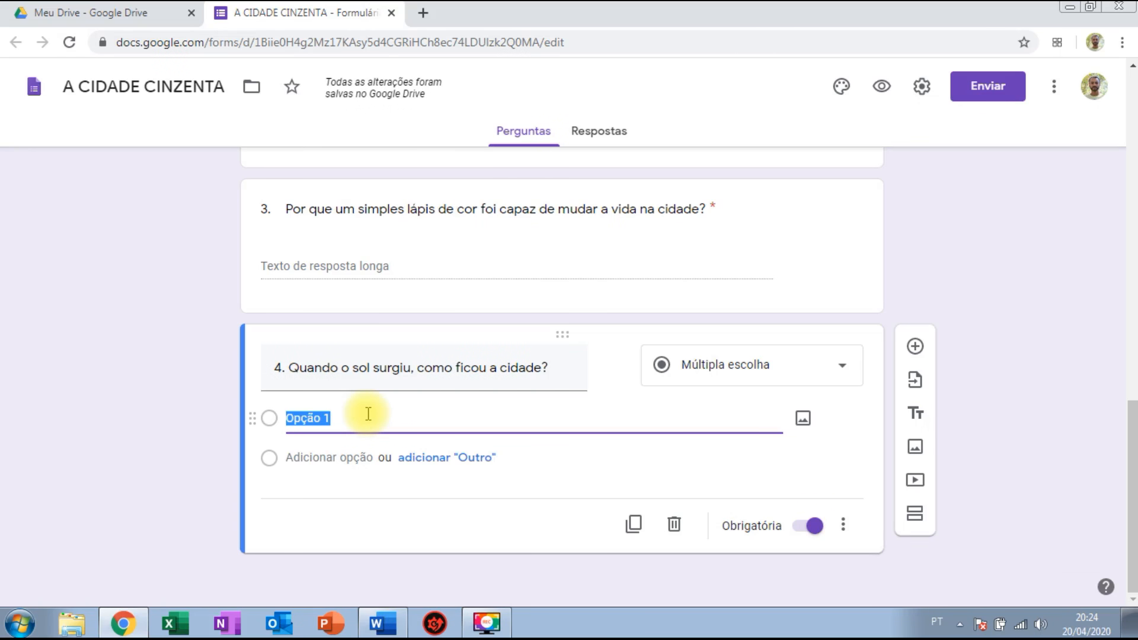
# Enter the choices 'Triste e cinza.', 'Confusa e amarela.' and 'Alegre e coloria', checking the story in Word.
pyautogui.hotkey('alt', 'Tab')
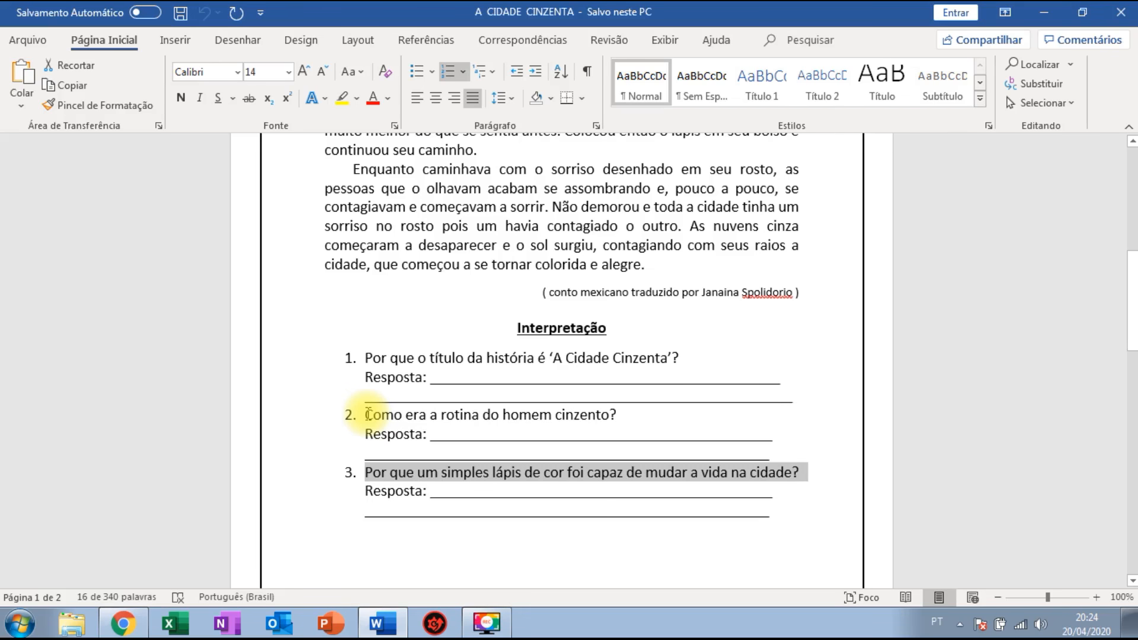
pyautogui.hotkey('alt', 'Tab')
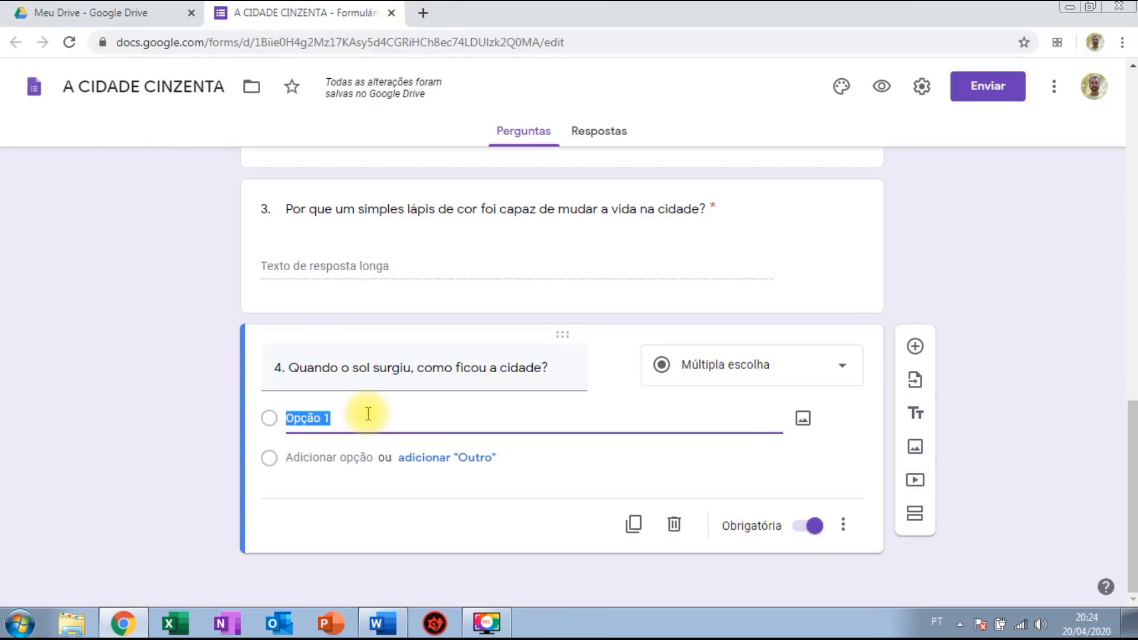
pyautogui.write('Triste e cinza.')
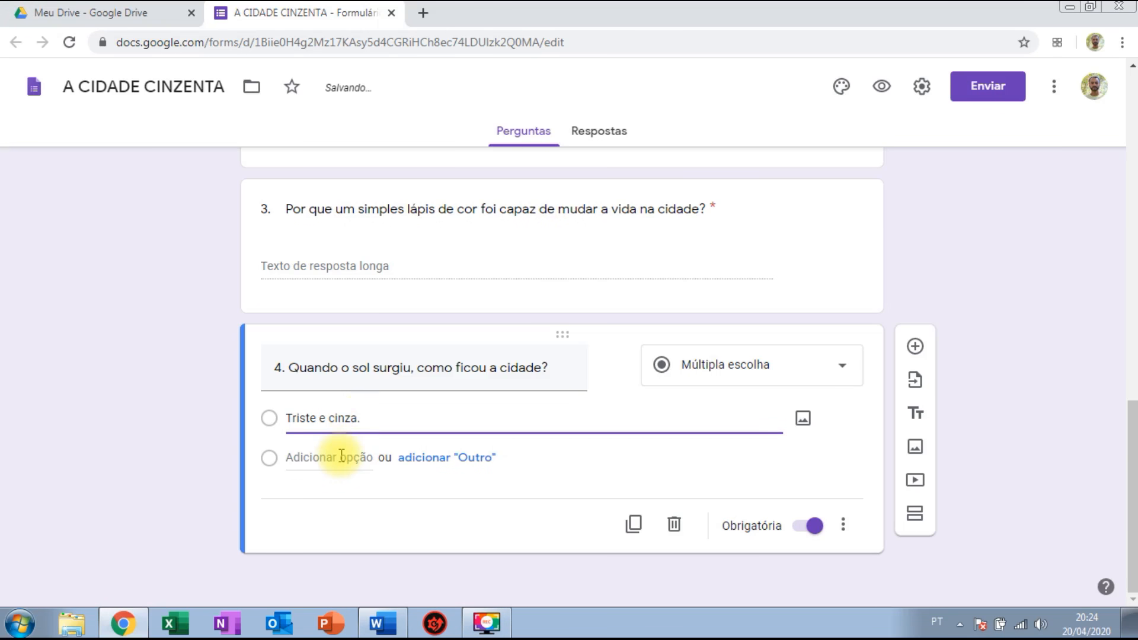
pyautogui.click(342, 456)
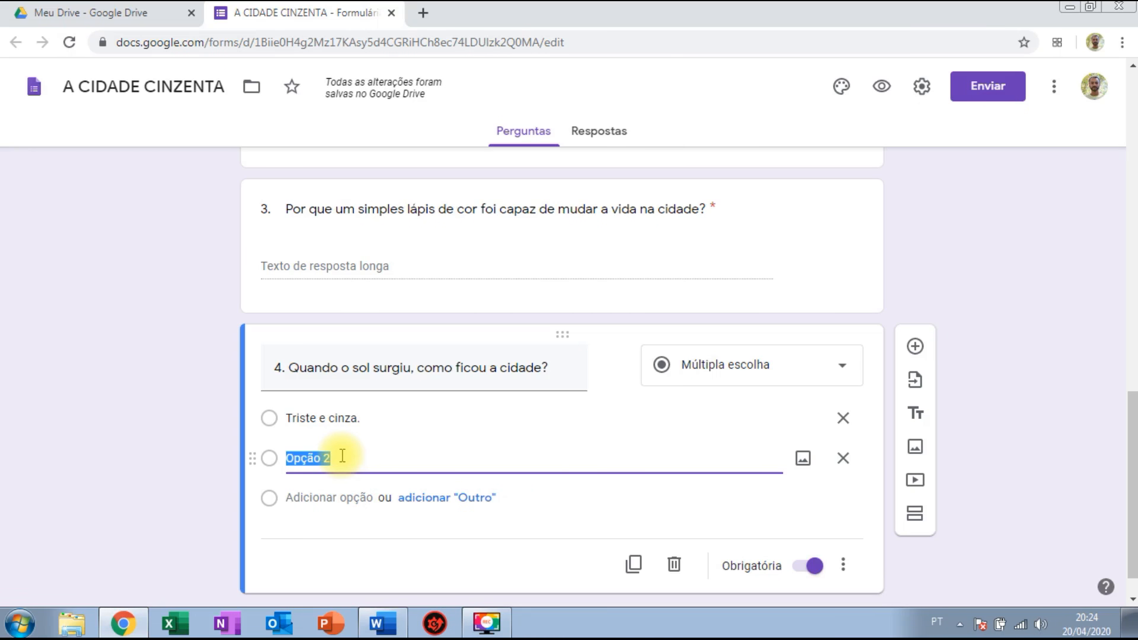
pyautogui.write('Confusa e ama')
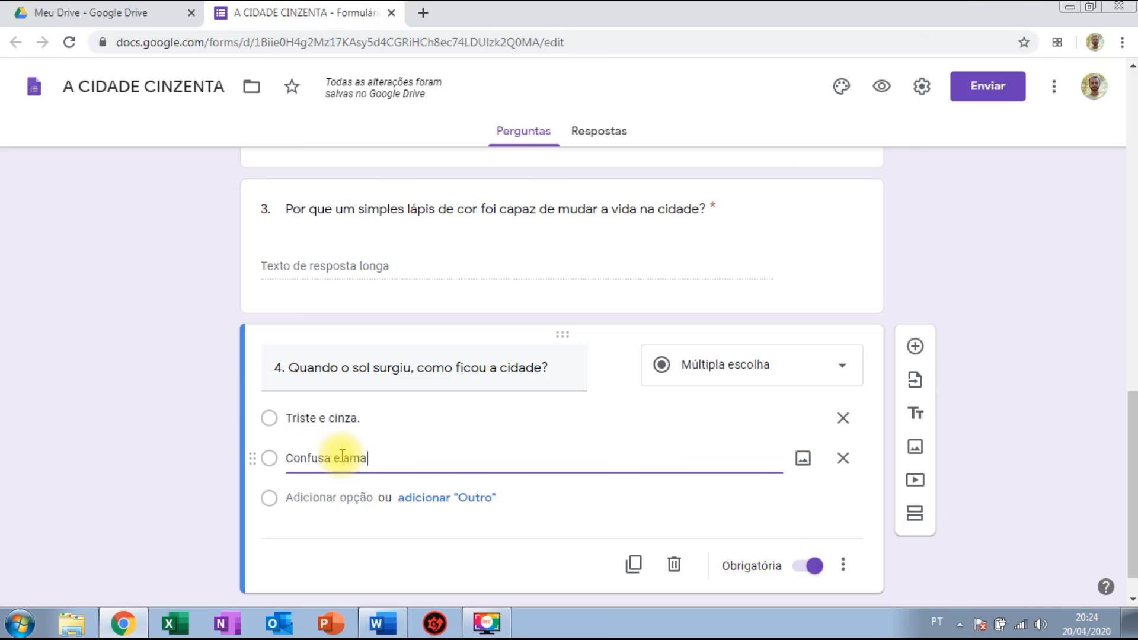
pyautogui.write('rela.')
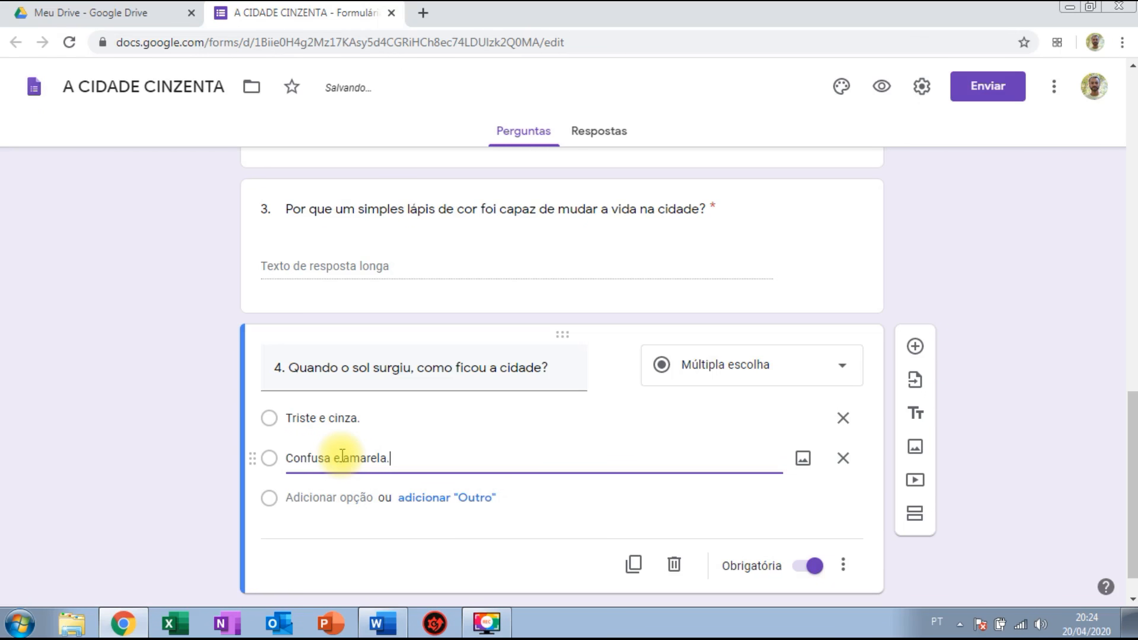
pyautogui.click(324, 496)
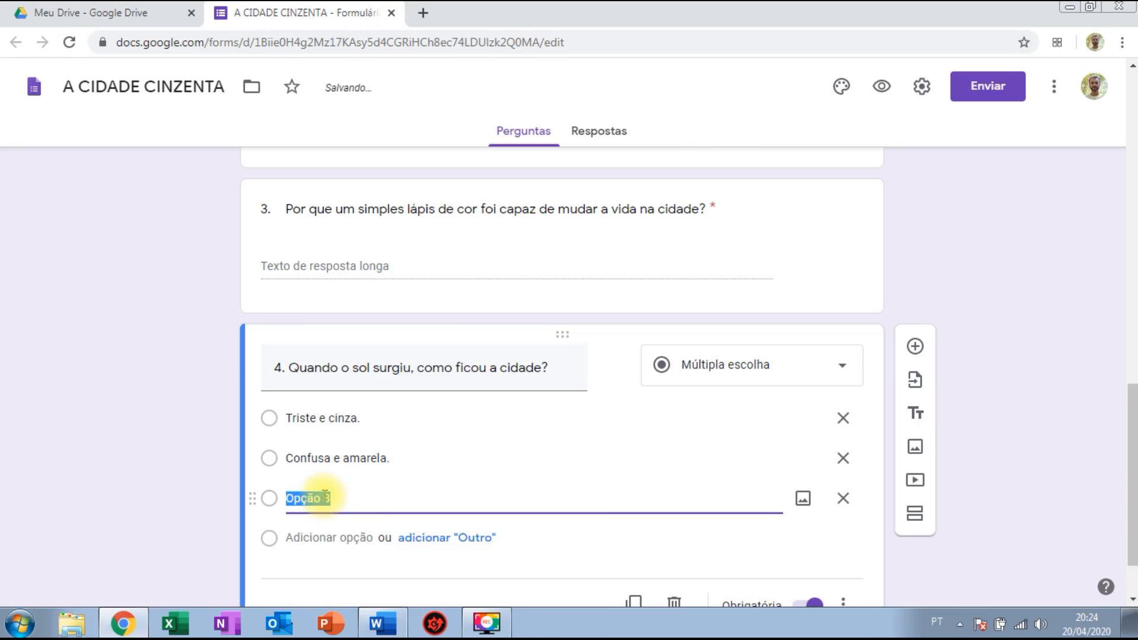
pyautogui.hotkey('alt', 'Tab')
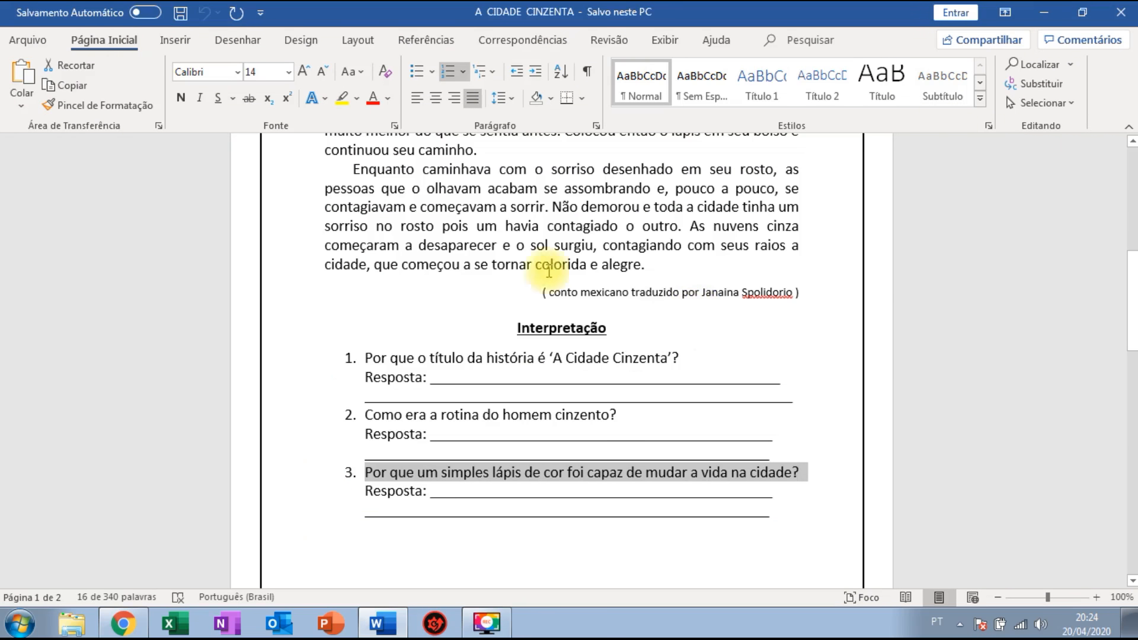
pyautogui.hotkey('alt', 'Tab')
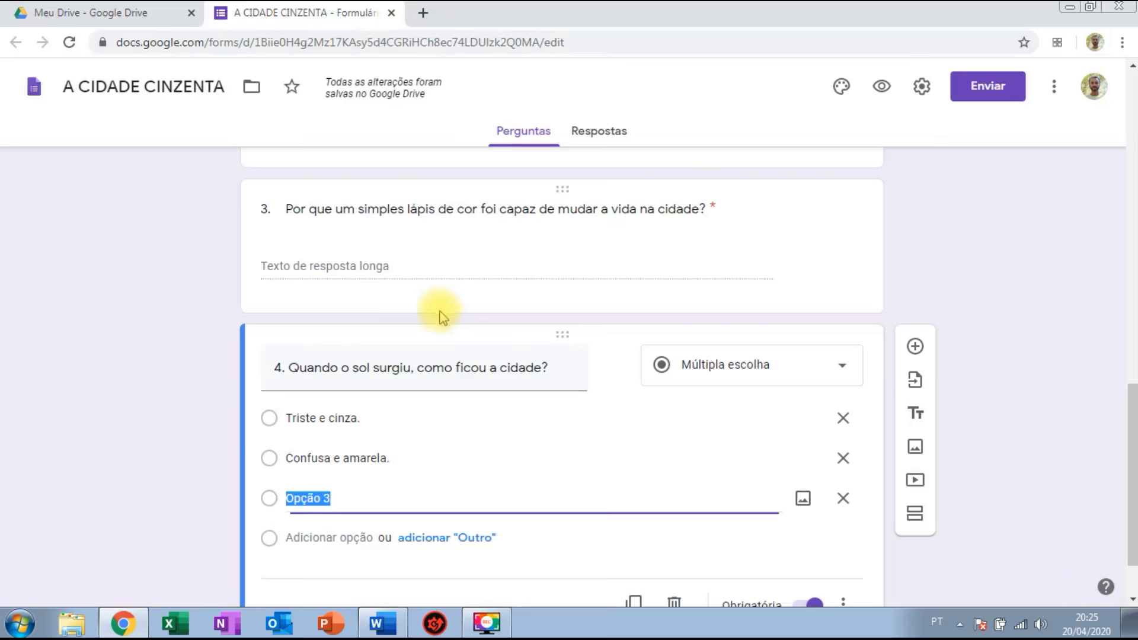
pyautogui.write('Alegre e coloria.')
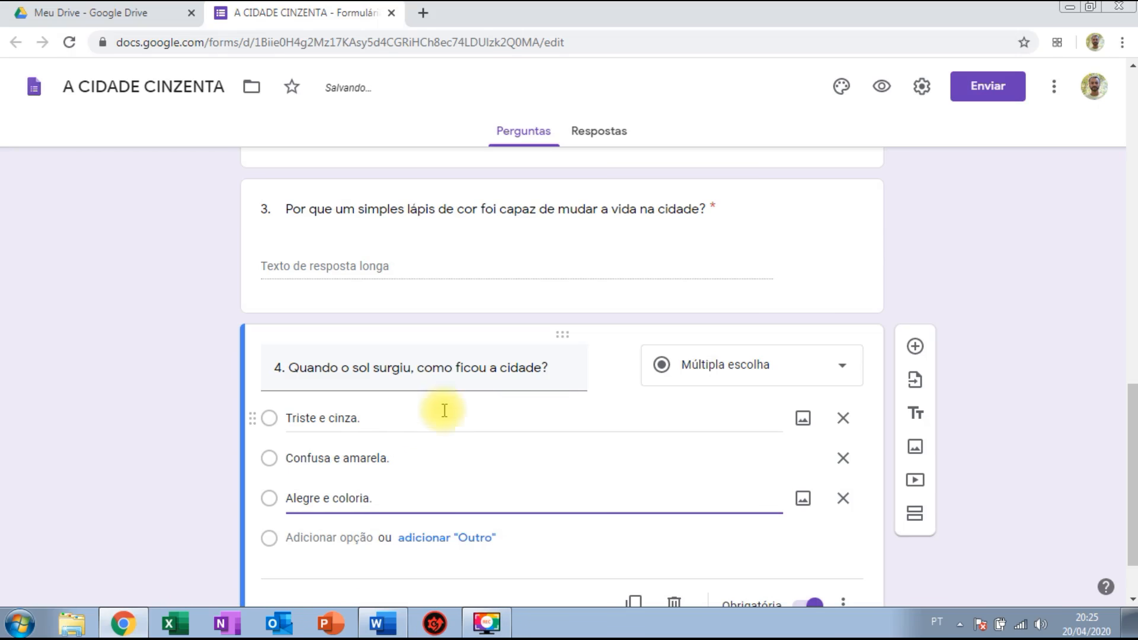
pyautogui.click(1030, 325)
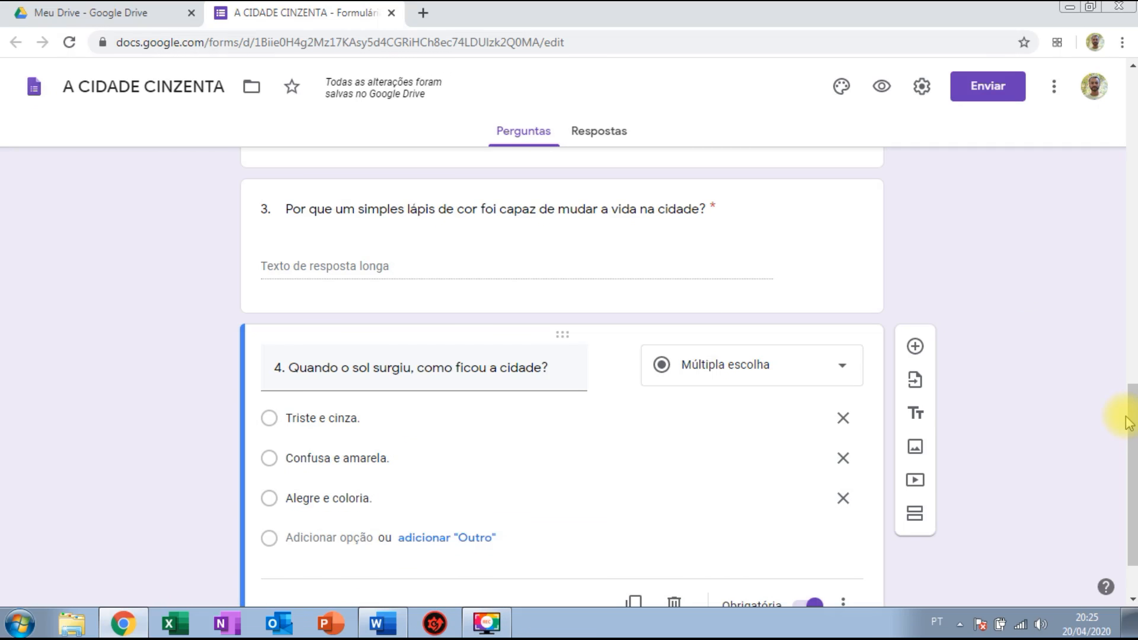
pyautogui.moveTo(1129, 422); pyautogui.dragTo(1128, 354)
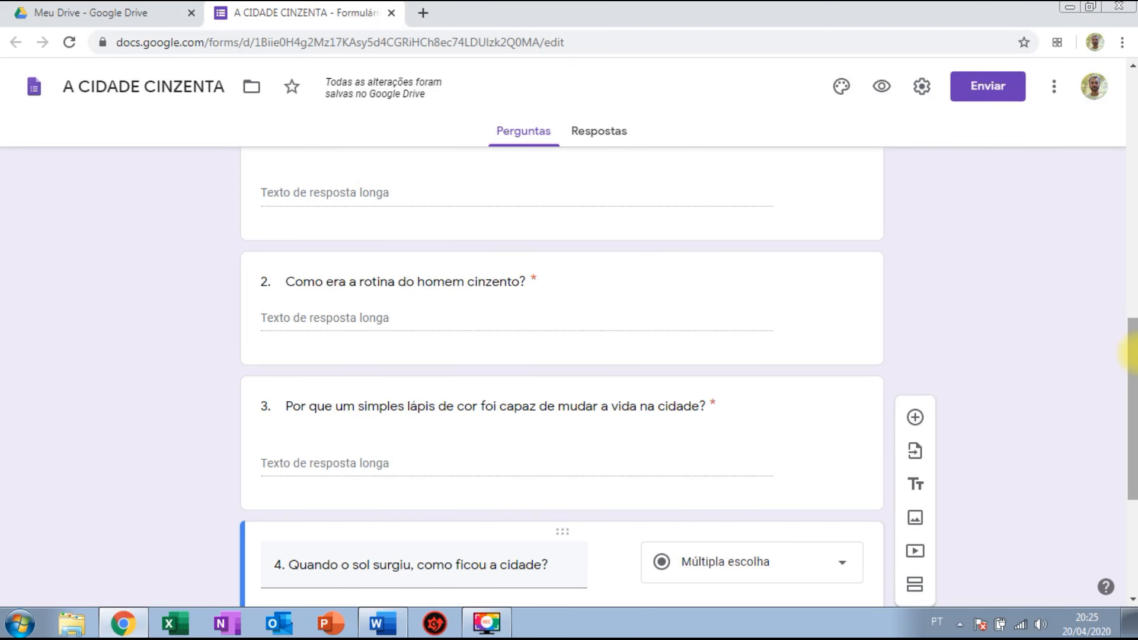
pyautogui.moveTo(1132, 358); pyautogui.dragTo(1132, 451)
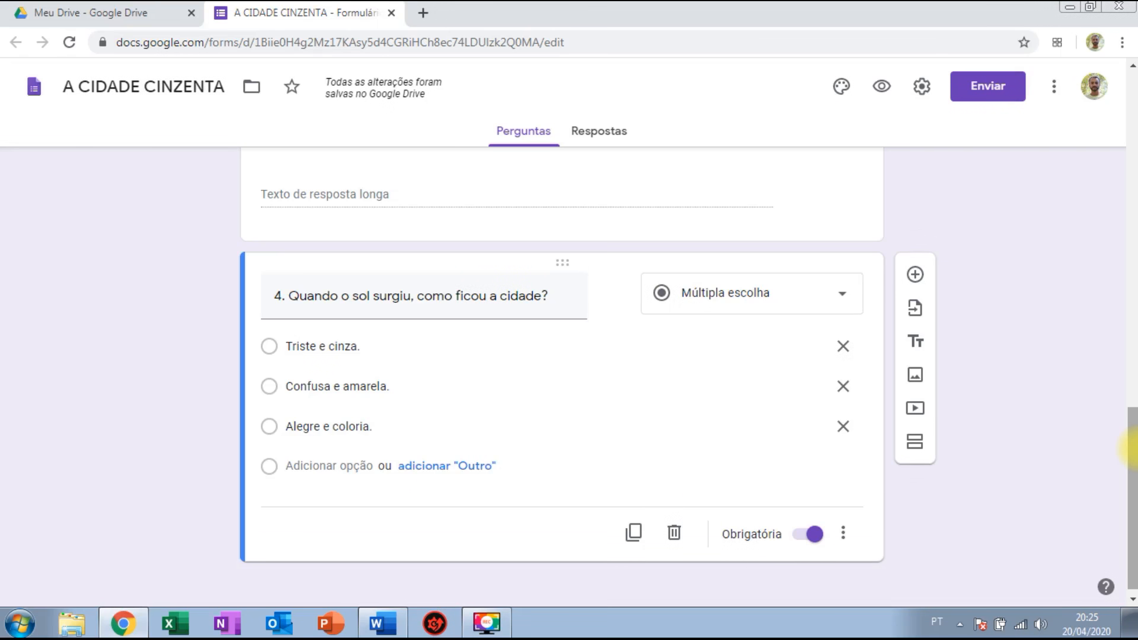
pyautogui.scroll(6, 1134, 457)
pyautogui.scroll(-6, 1120, 477)
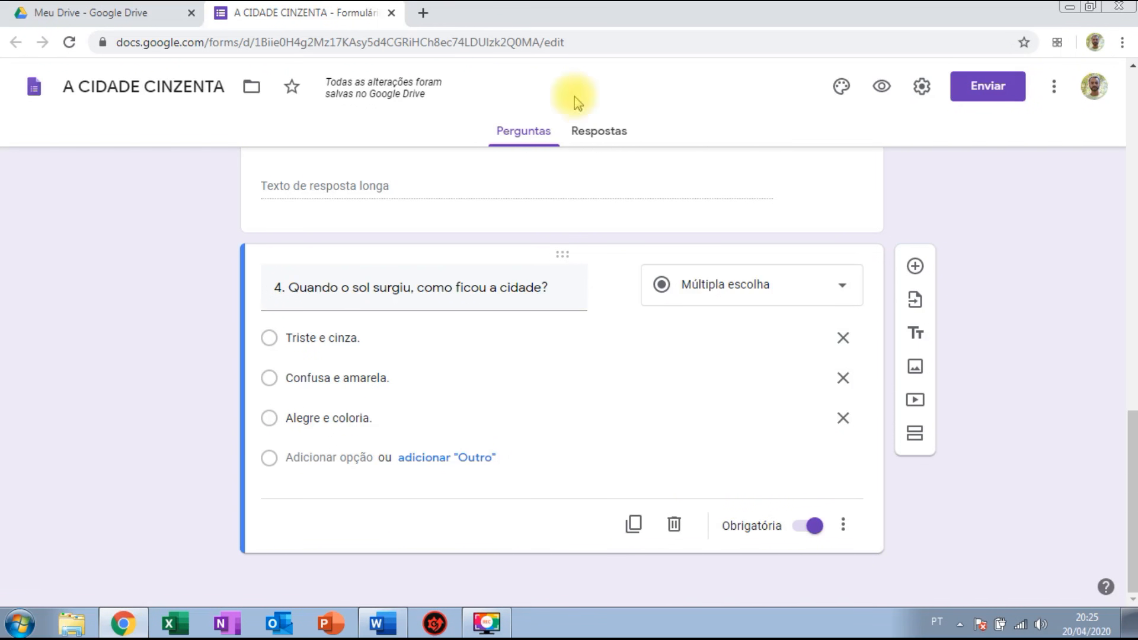
pyautogui.click(423, 14)
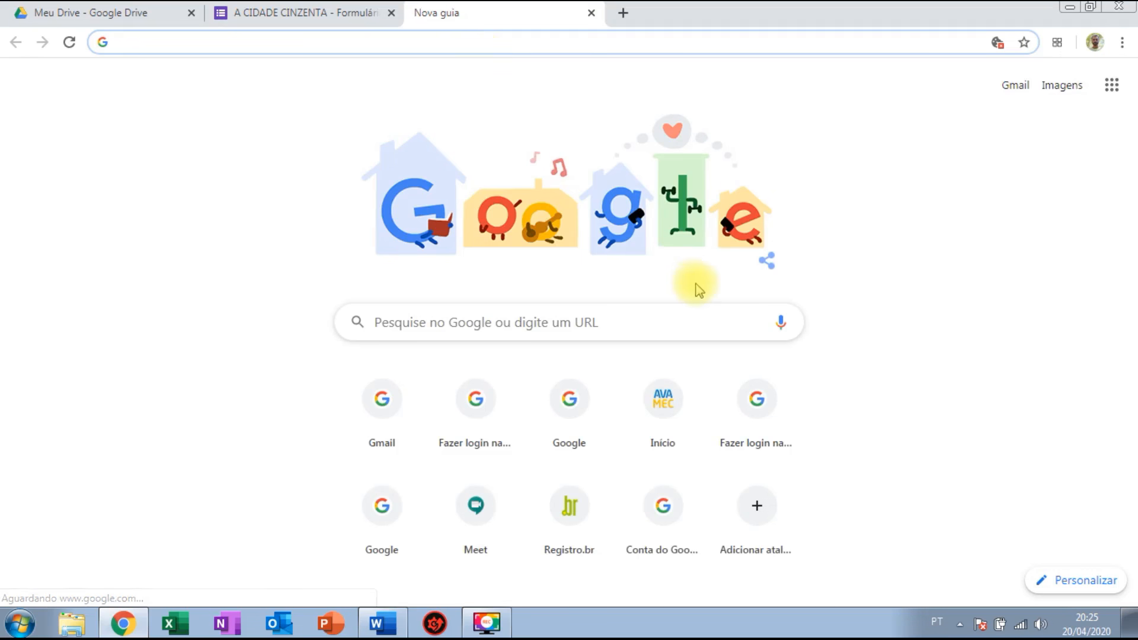
# Search Google Images for 'cidade cinza' and preview the black-and-white city street photo.
pyautogui.click(1060, 89)
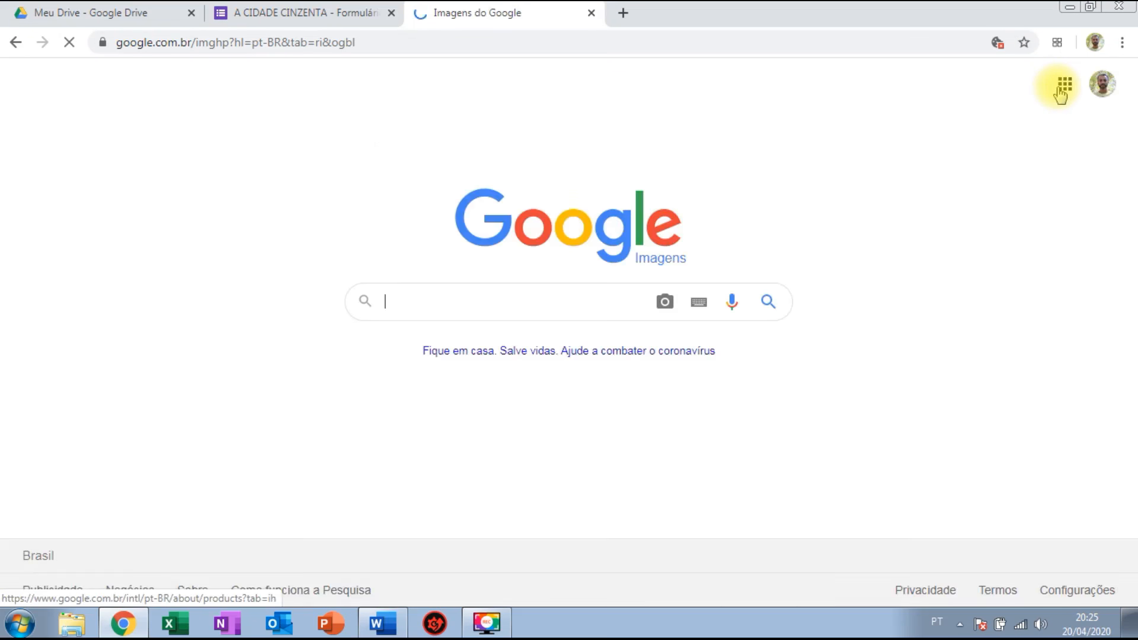
pyautogui.write('cidad')
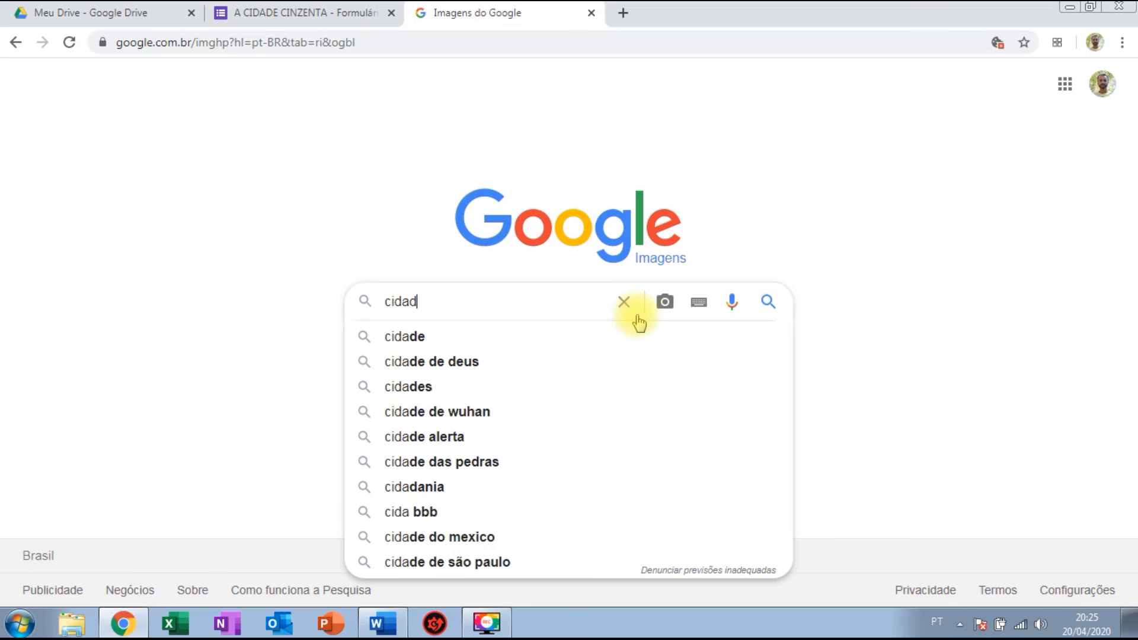
pyautogui.write('e cinza')
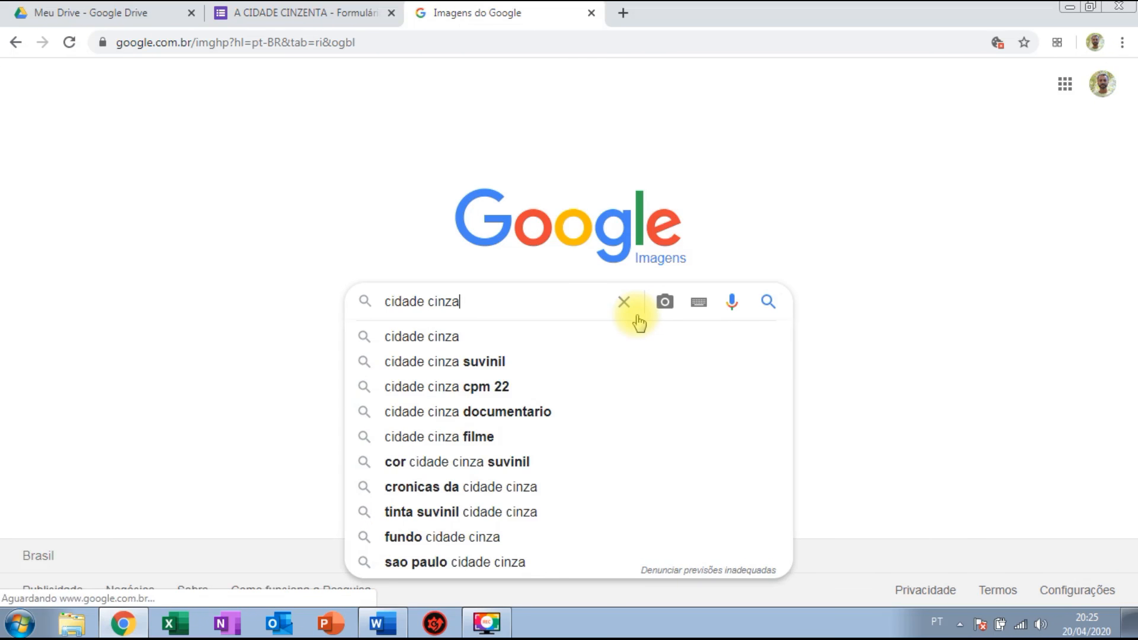
pyautogui.press('Return')
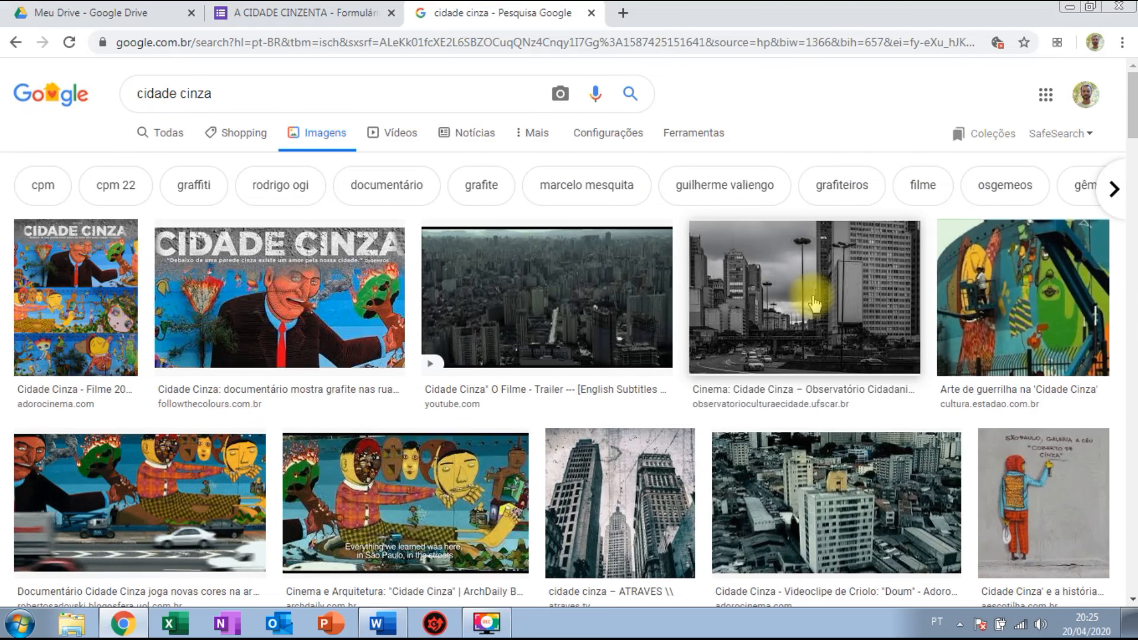
pyautogui.click(813, 303)
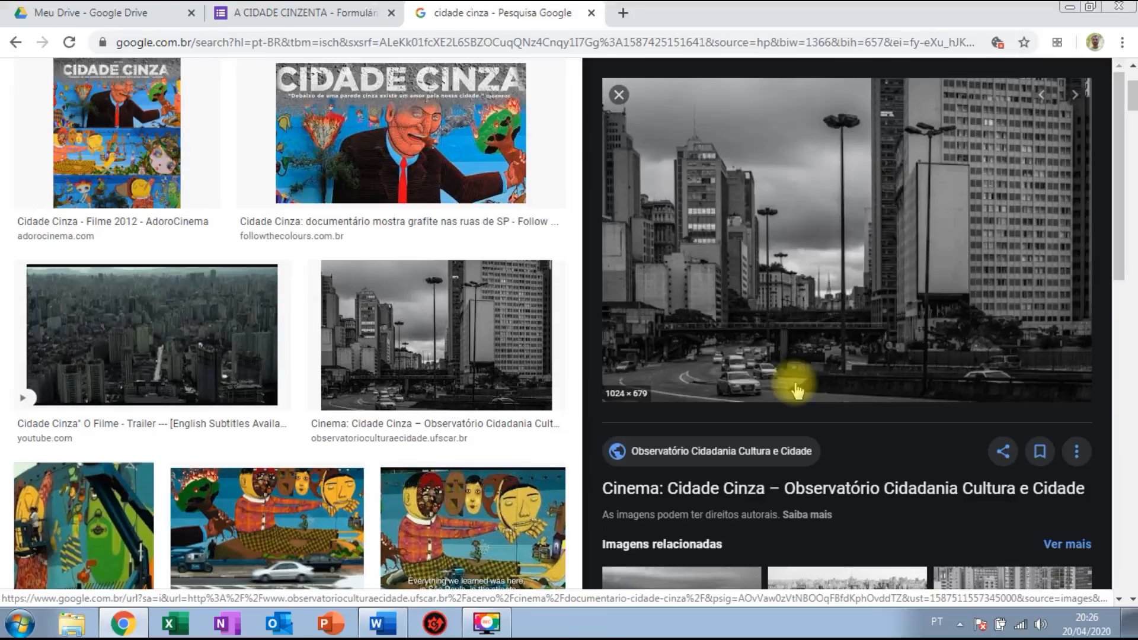
# Save the black-and-white city photo to the Desktop as 'cidade cinza.jpg'.
pyautogui.rightClick(796, 266)
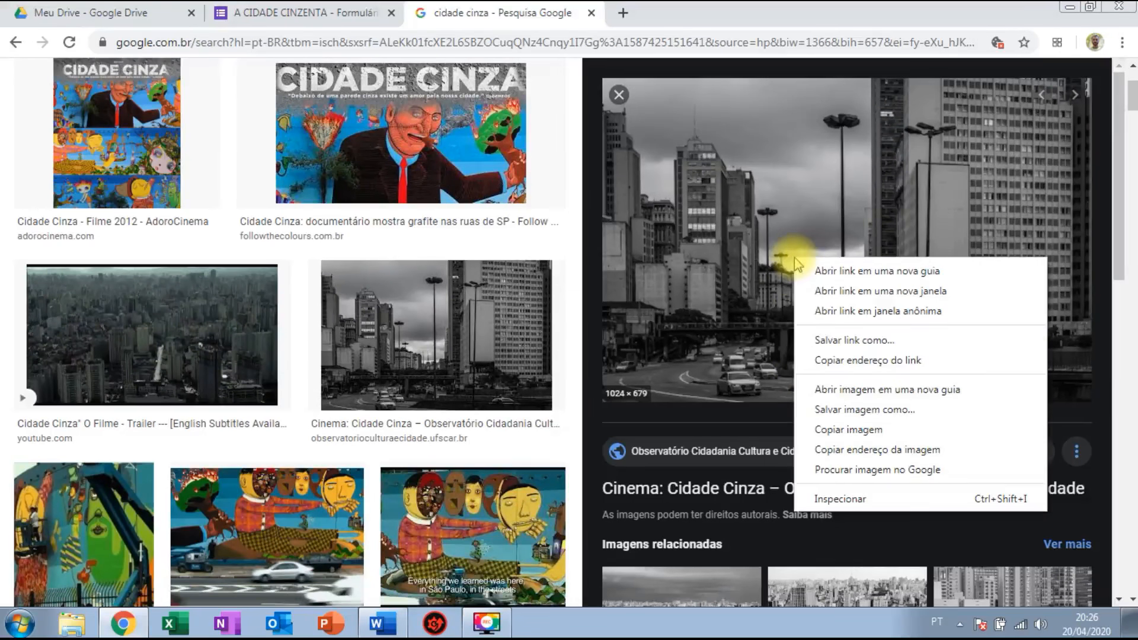
pyautogui.click(841, 409)
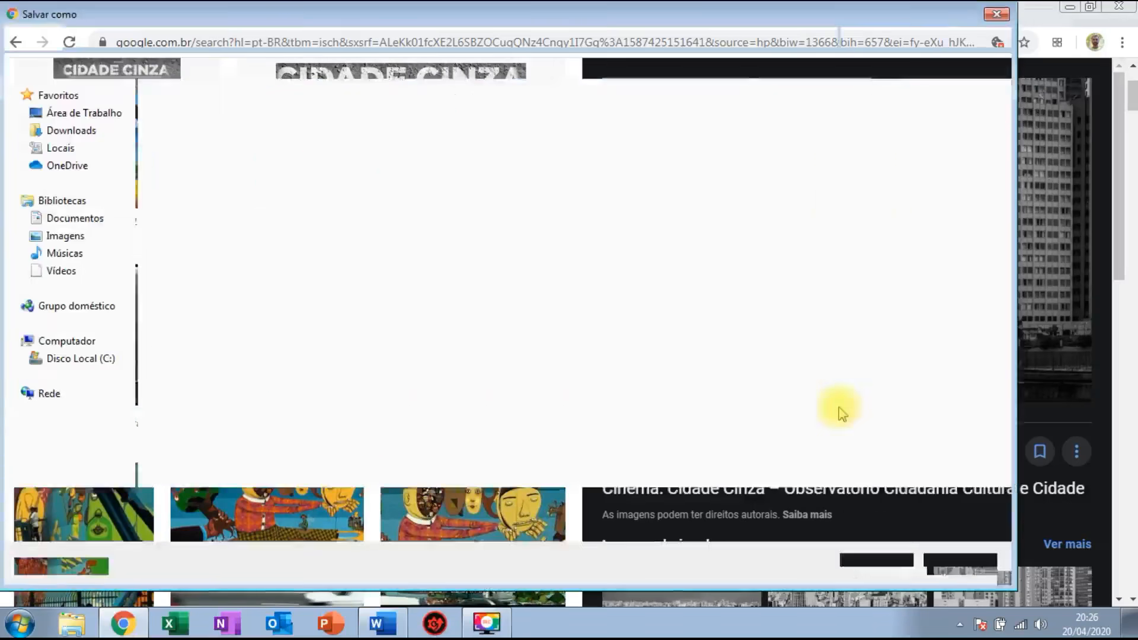
pyautogui.click(99, 113)
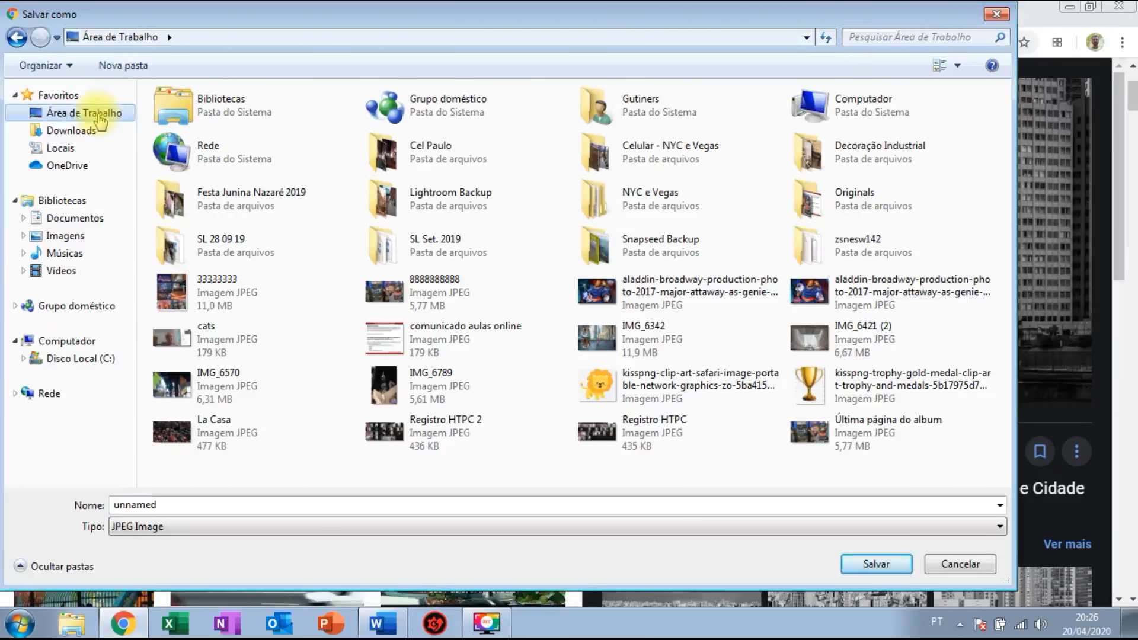
pyautogui.doubleClick(276, 507)
pyautogui.write('cidade')
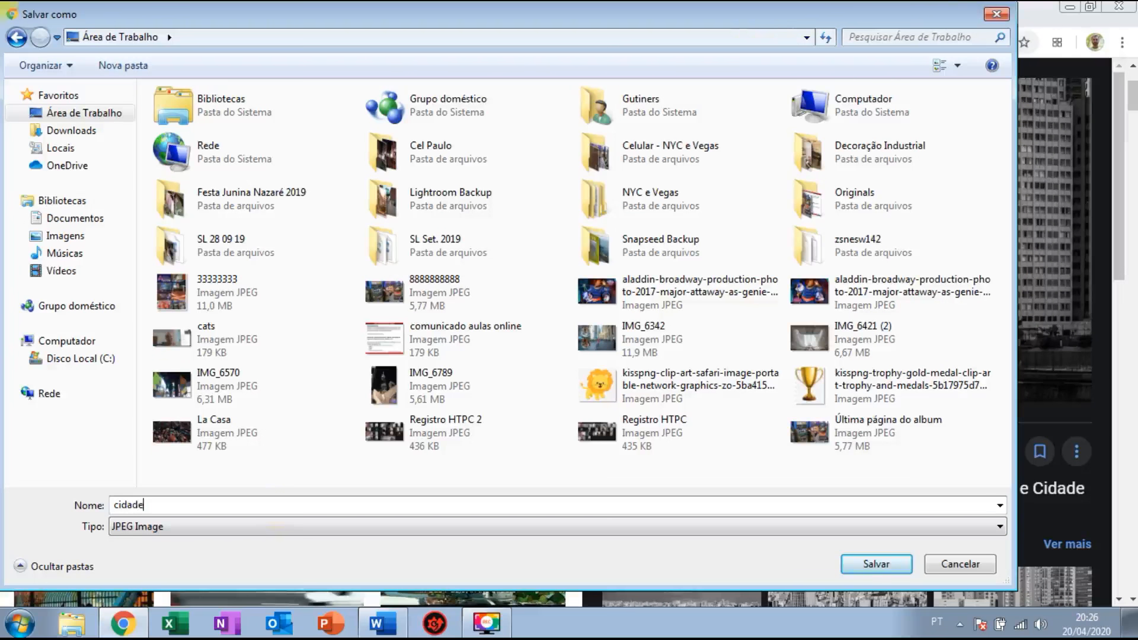
pyautogui.write(' cin')
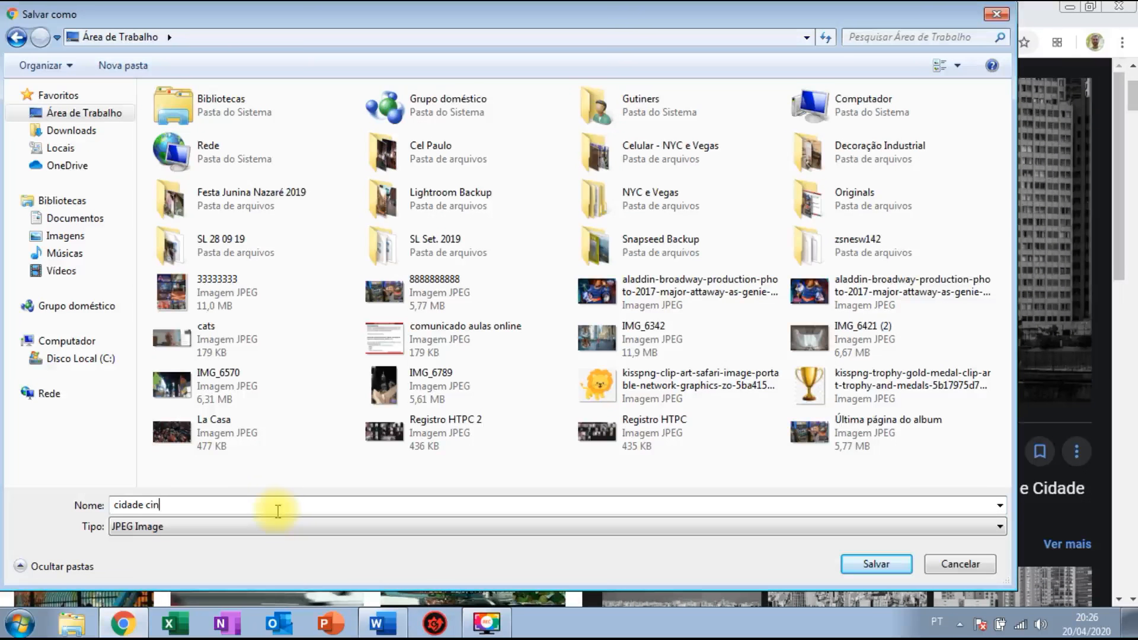
pyautogui.write('nza')
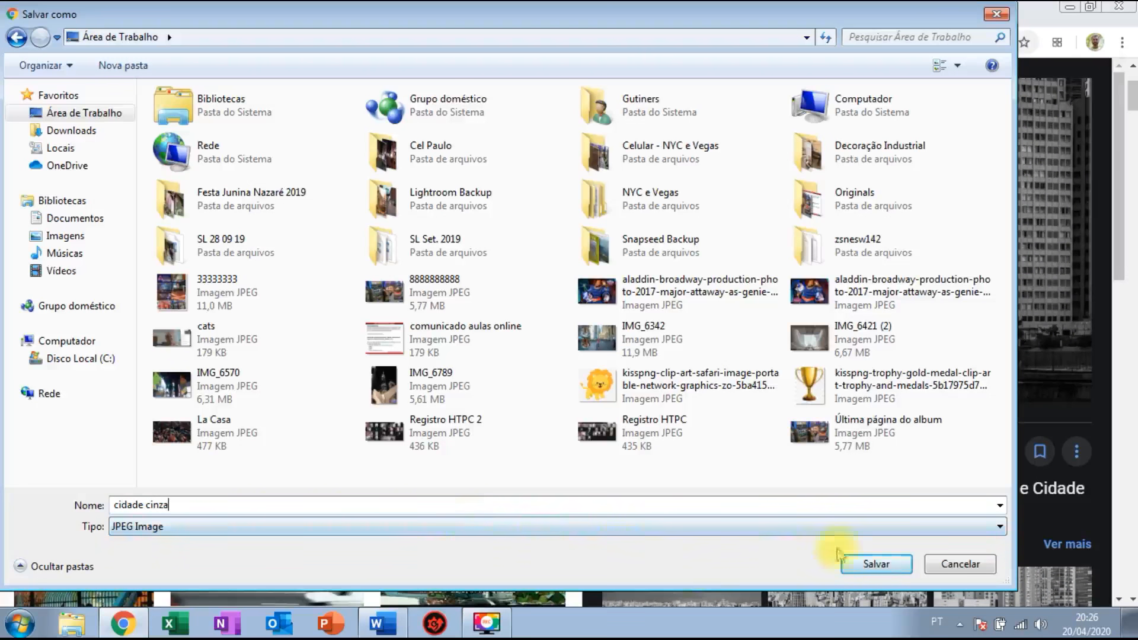
pyautogui.click(873, 566)
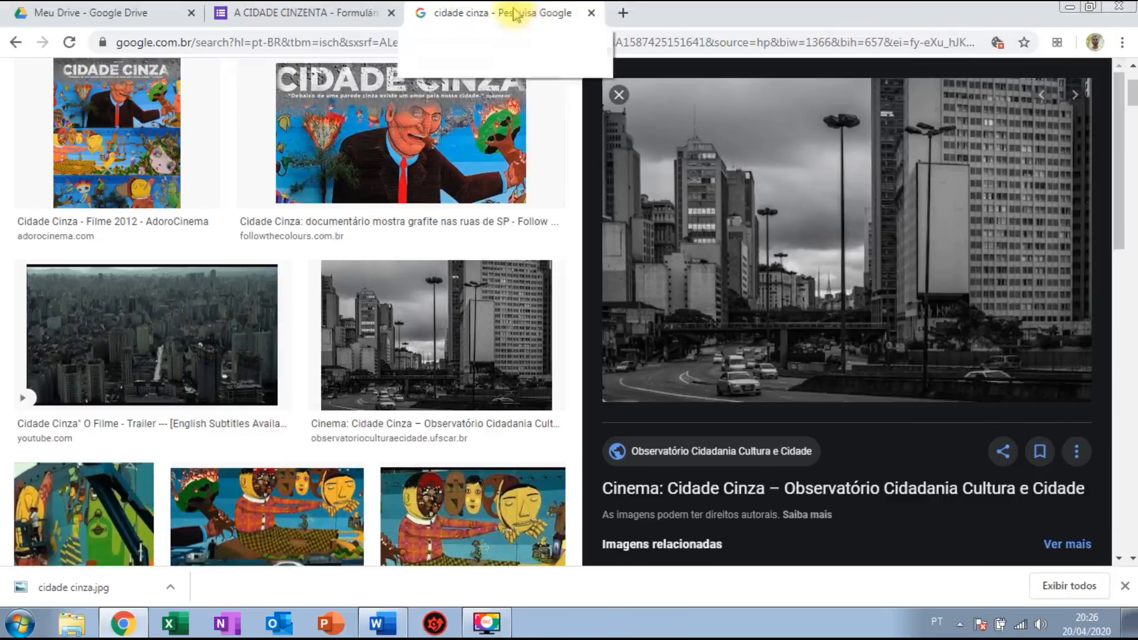
# Back in the quiz form, add a Caixas de seleção question below question 4.
pyautogui.moveTo(320, 13); pyautogui.dragTo(527, 17)
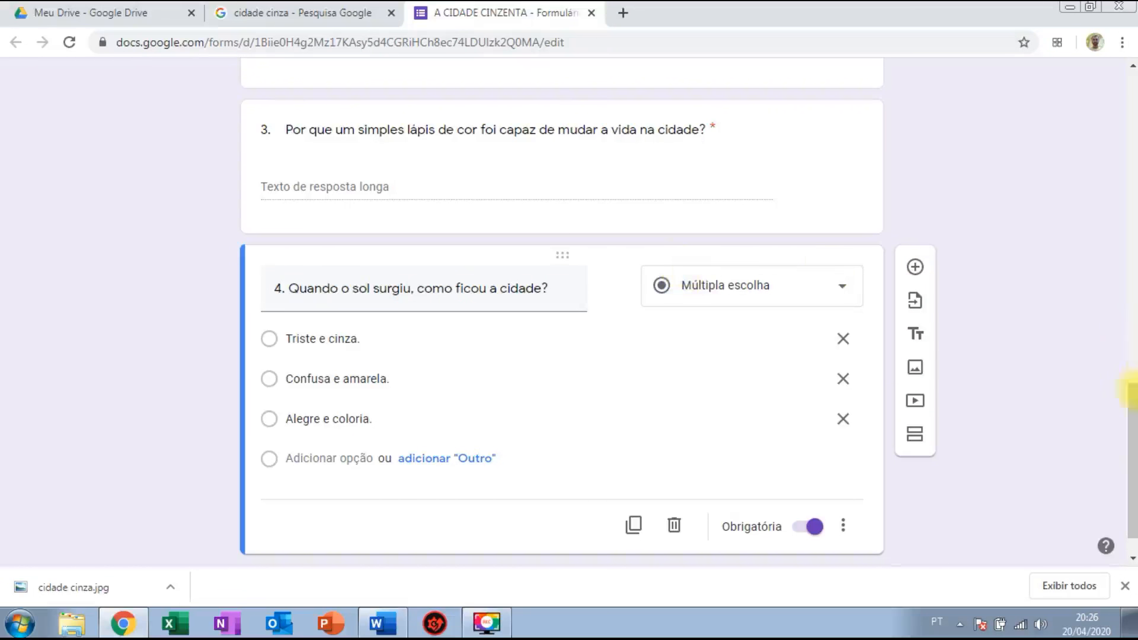
pyautogui.moveTo(1130, 407); pyautogui.dragTo(1131, 456)
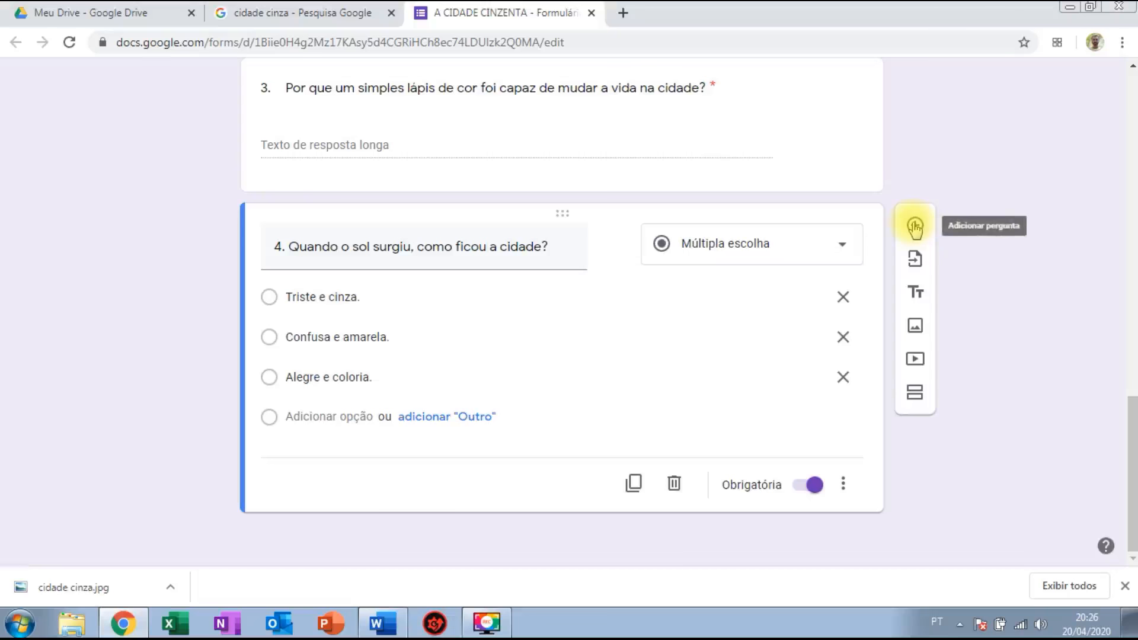
pyautogui.click(914, 225)
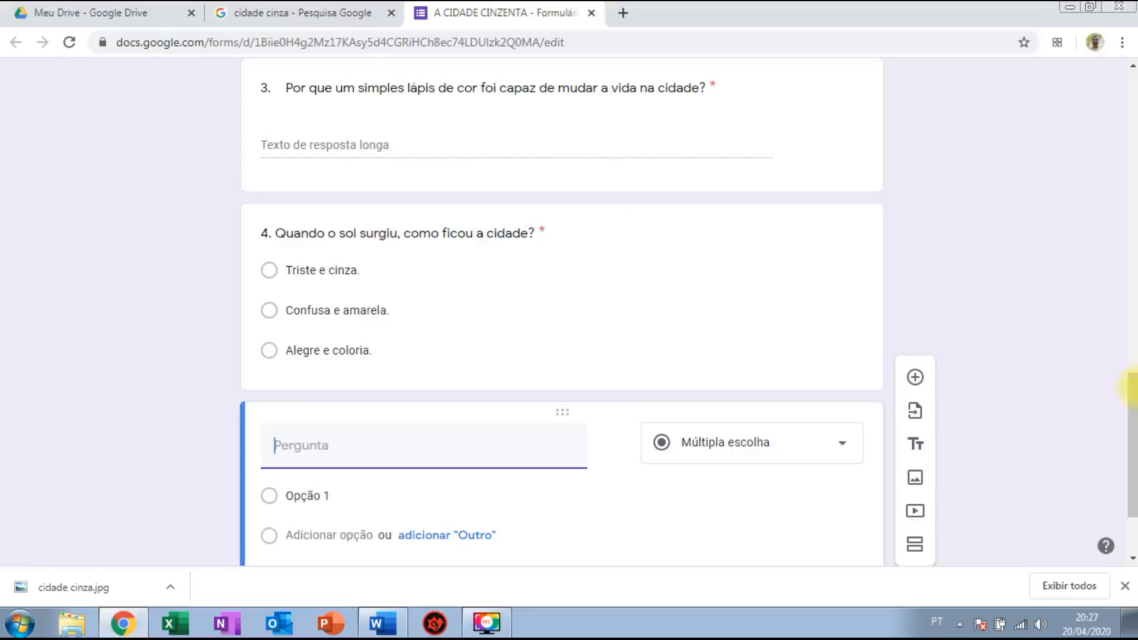
pyautogui.scroll(-2, 1132, 398)
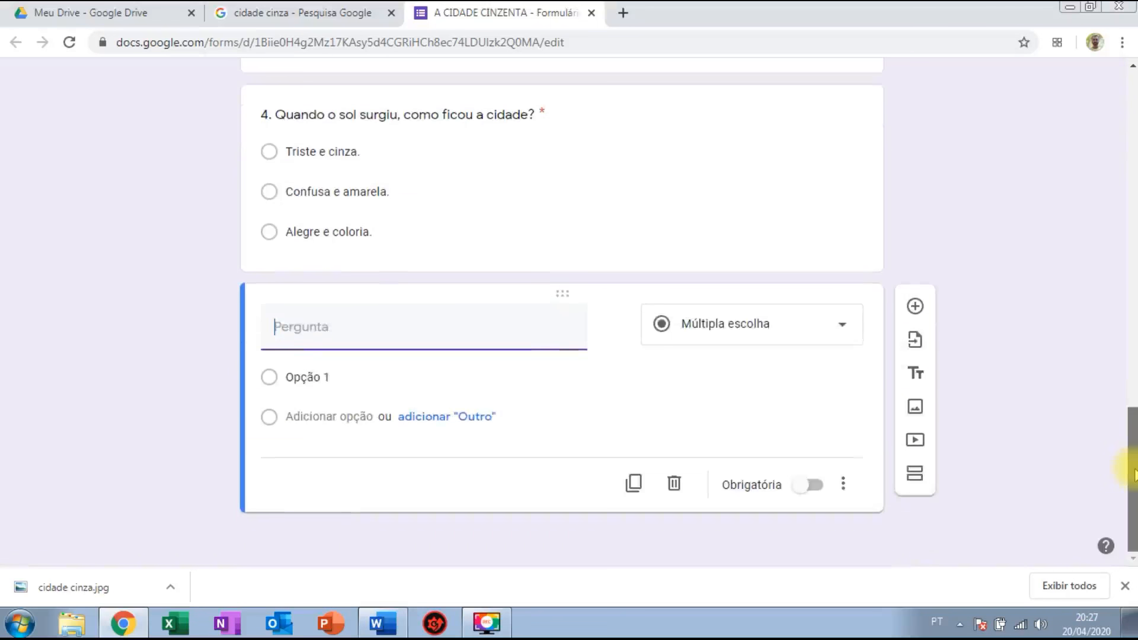
pyautogui.click(830, 325)
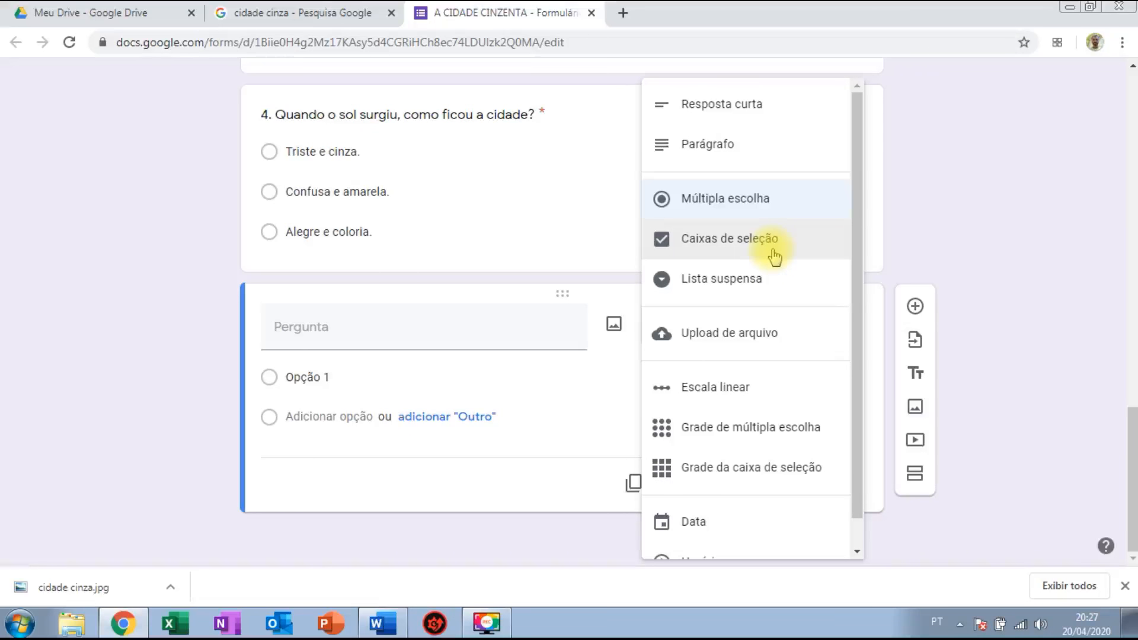
pyautogui.click(773, 256)
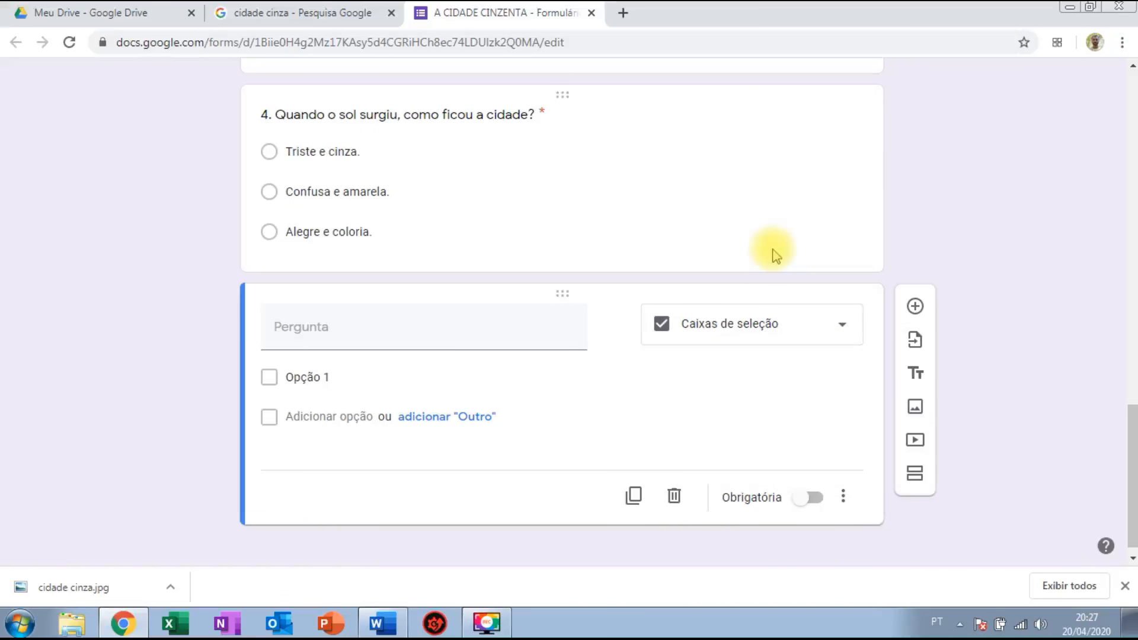
pyautogui.moveTo(460, 317)
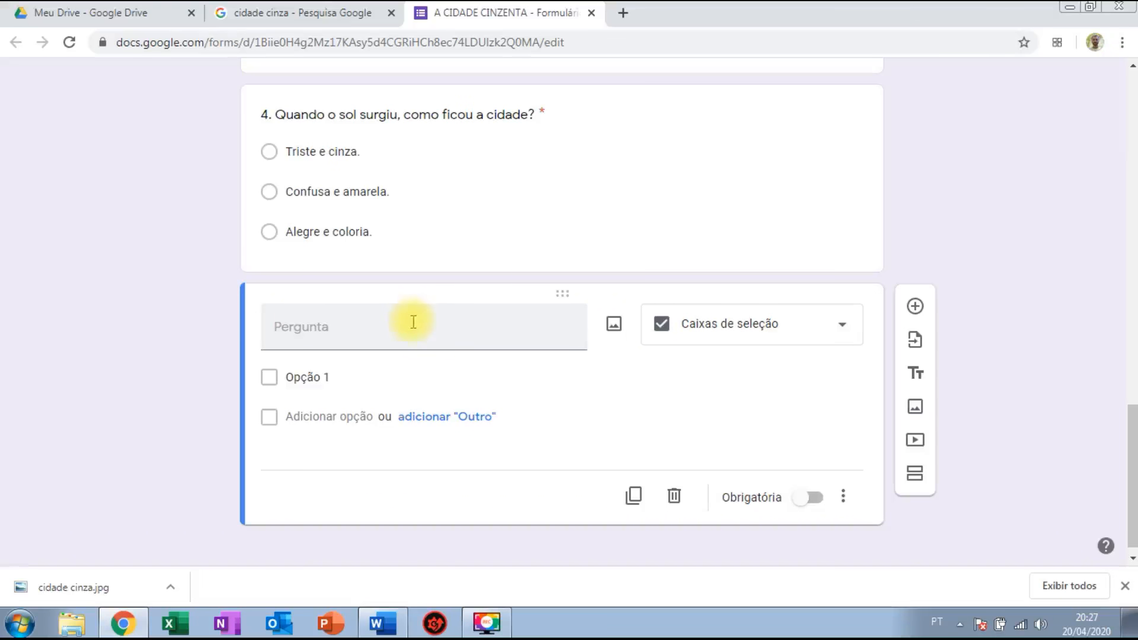
# Upload the desktop image 'cidade cinza' into the new checkbox question.
pyautogui.click(614, 326)
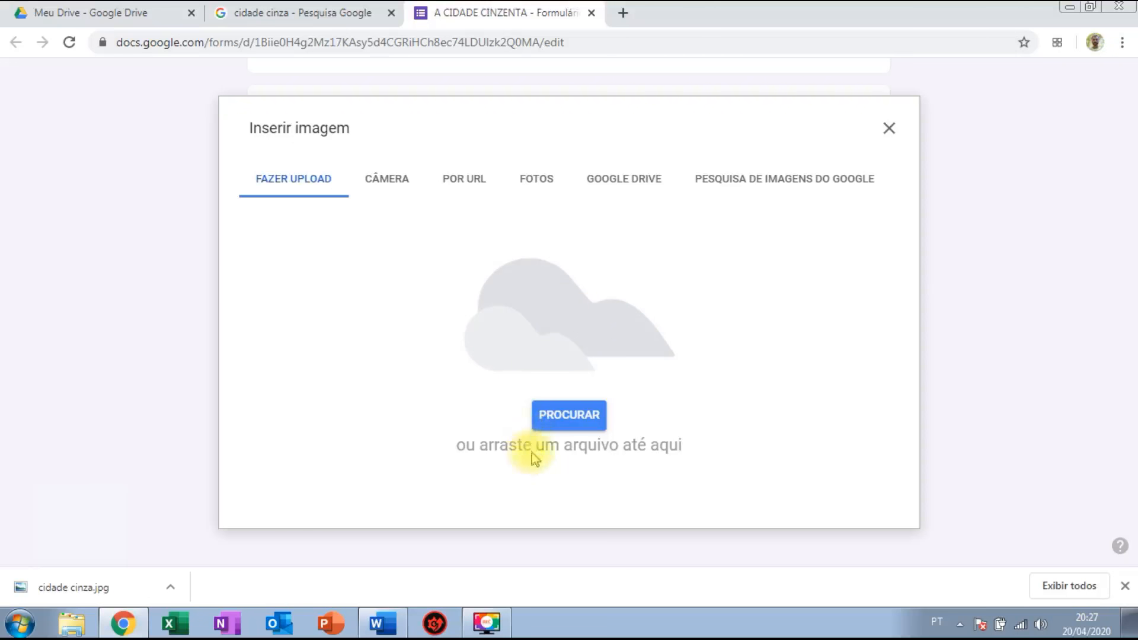
pyautogui.click(566, 416)
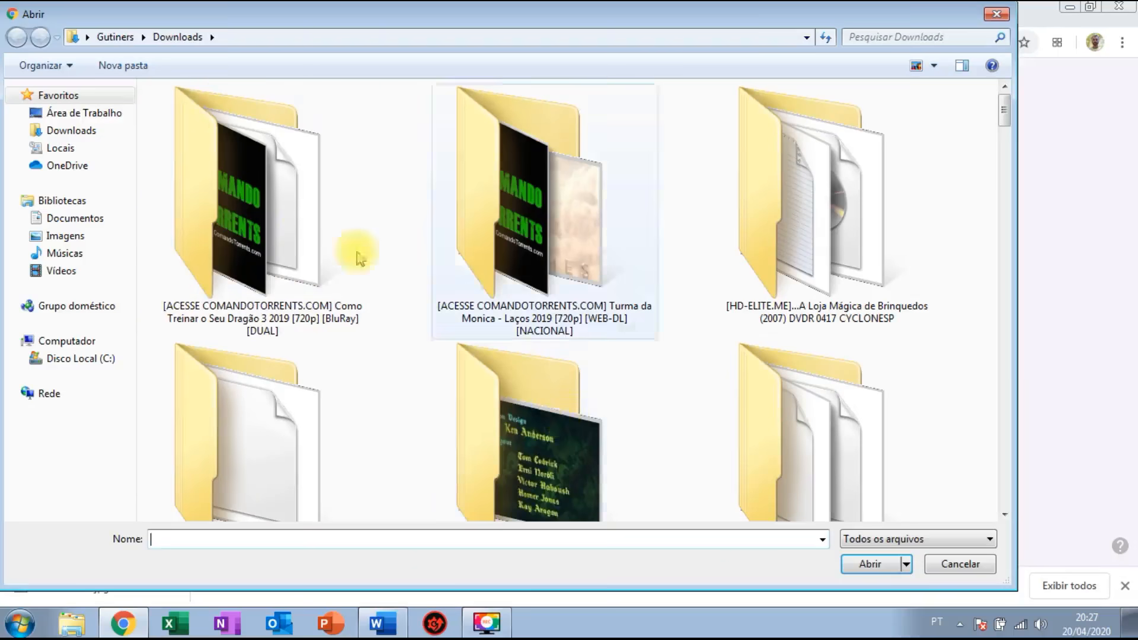
pyautogui.click(112, 113)
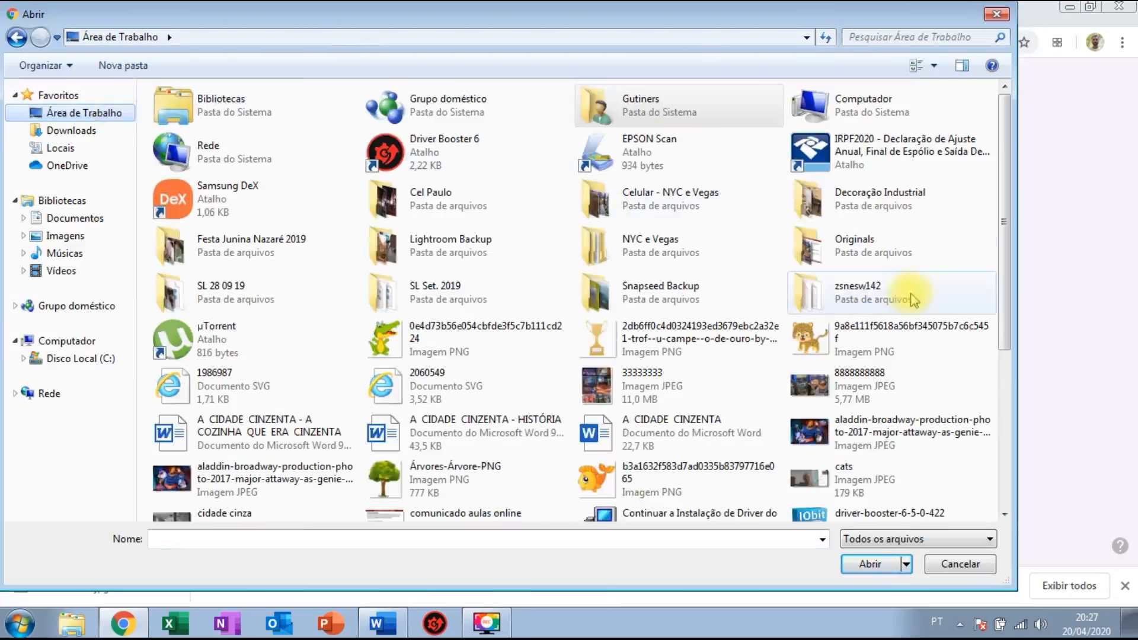
pyautogui.moveTo(997, 292); pyautogui.dragTo(1003, 356)
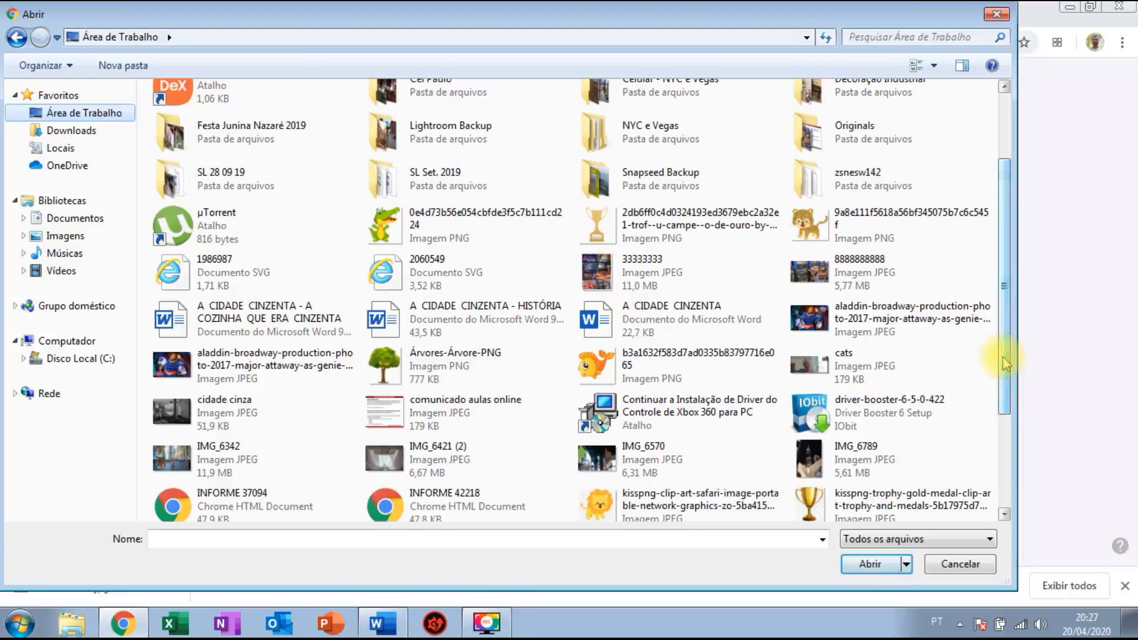
pyautogui.click(249, 423)
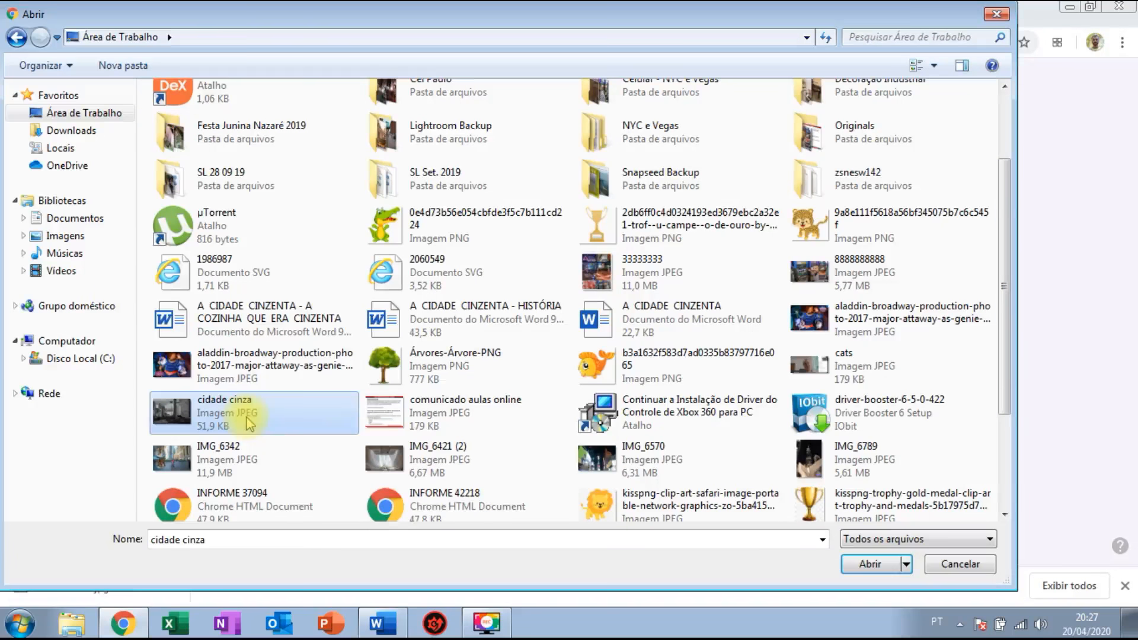
pyautogui.click(866, 565)
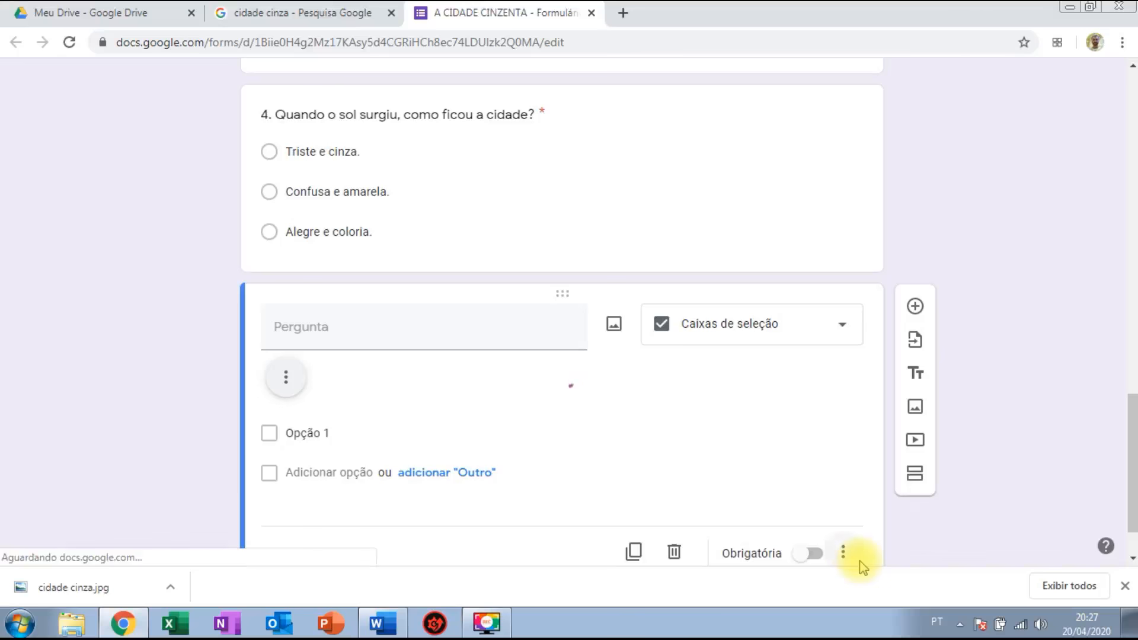
pyautogui.moveTo(1124, 385); pyautogui.dragTo(1133, 415)
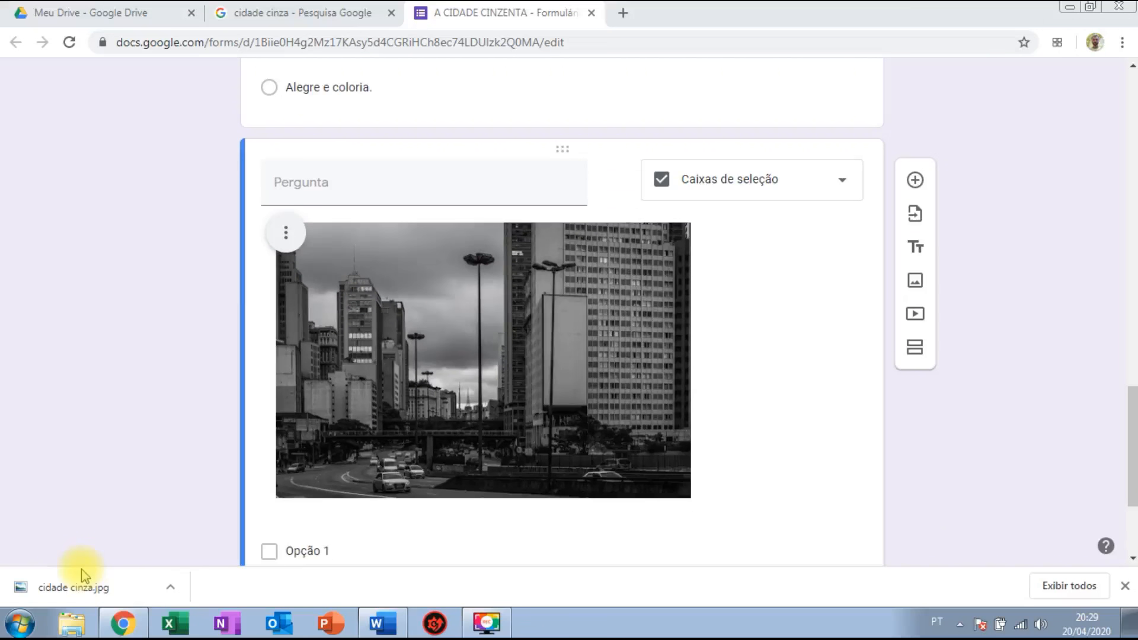
# Title the question '5. Quais elementos dessa imagem podemos relacionar ao texto?', rewriting the draft wording.
pyautogui.moveTo(456, 197)
pyautogui.click(455, 198)
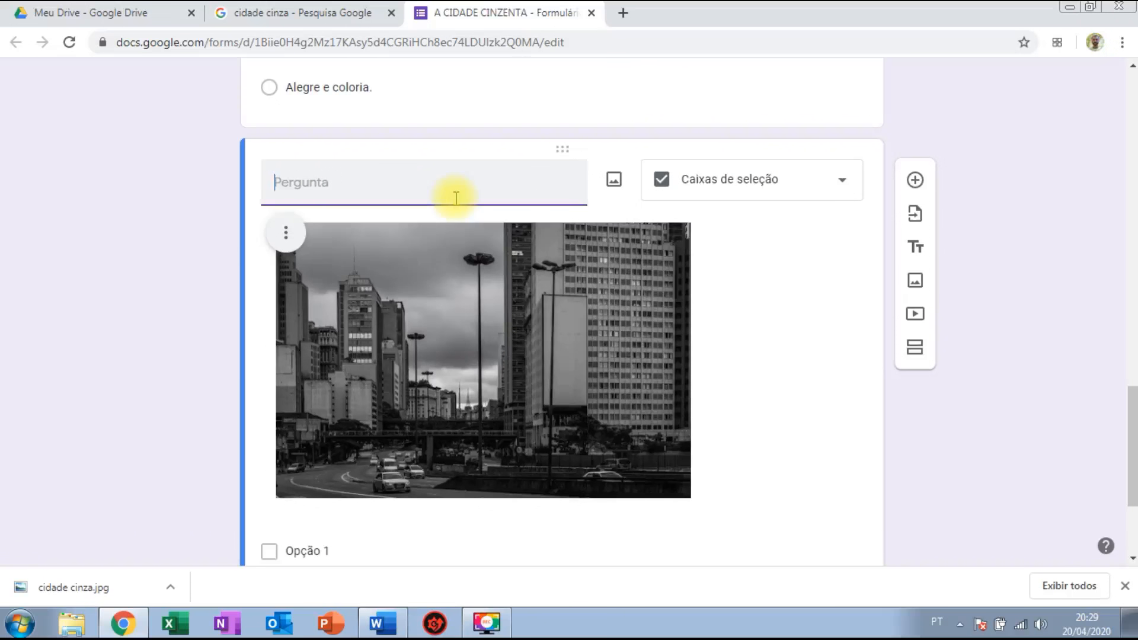
pyautogui.write('5. Olhando essa imagem,')
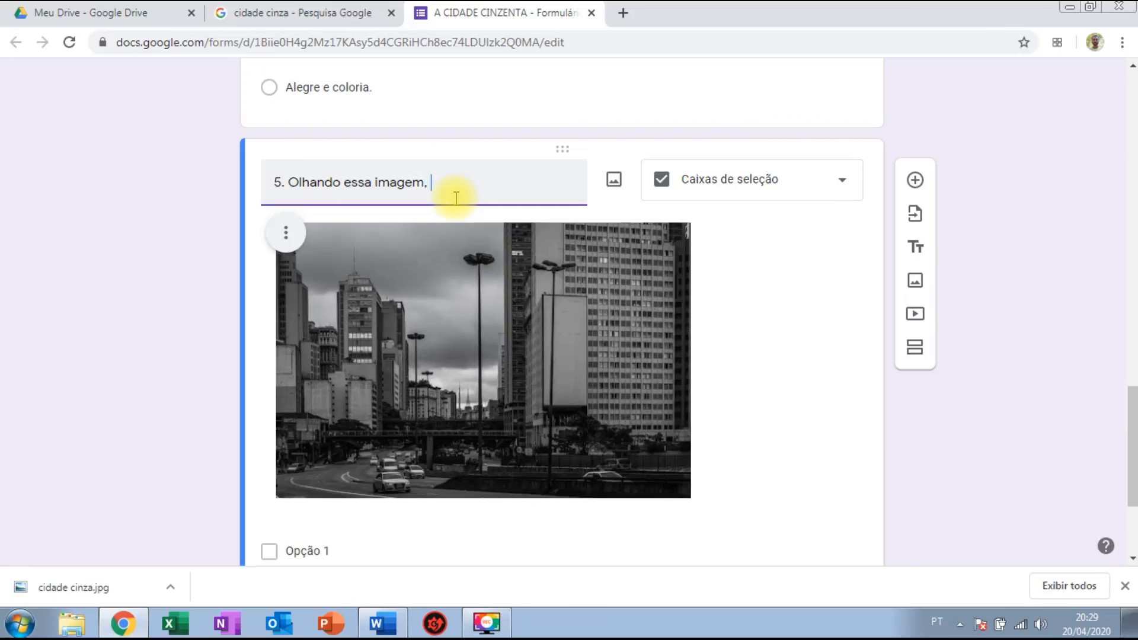
pyautogui.write('quais elementos dela que se')
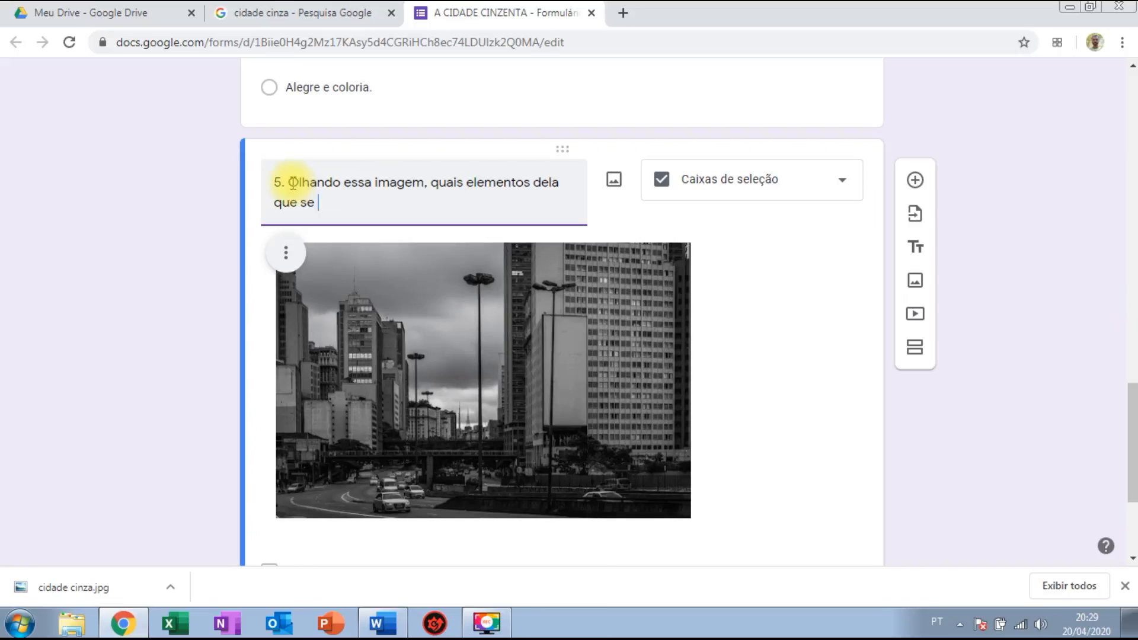
pyautogui.moveTo(288, 182); pyautogui.dragTo(327, 199)
pyautogui.write('Quais')
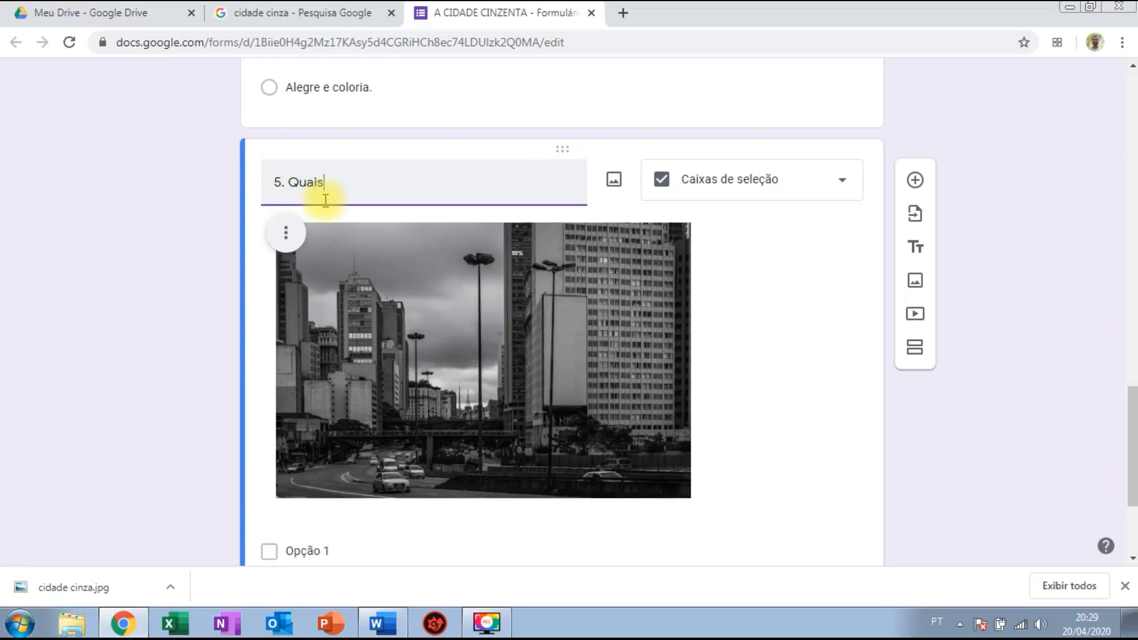
pyautogui.write(' elementos dess')
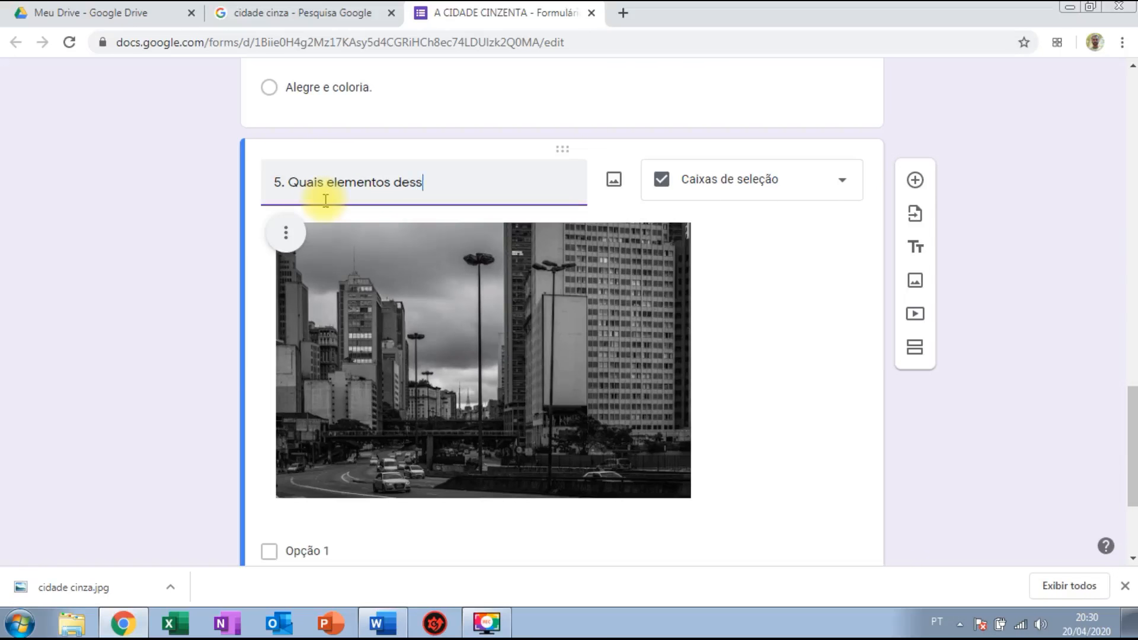
pyautogui.write('a imagem podemor')
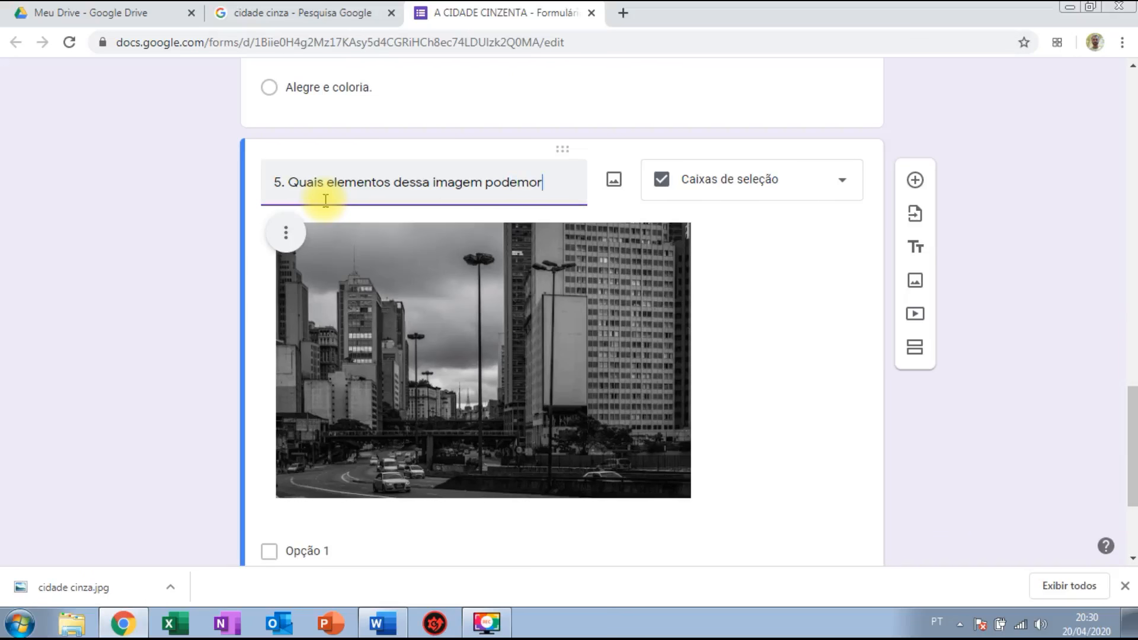
pyautogui.press('BackSpace')
pyautogui.write('s')
pyautogui.write(' relaciona')
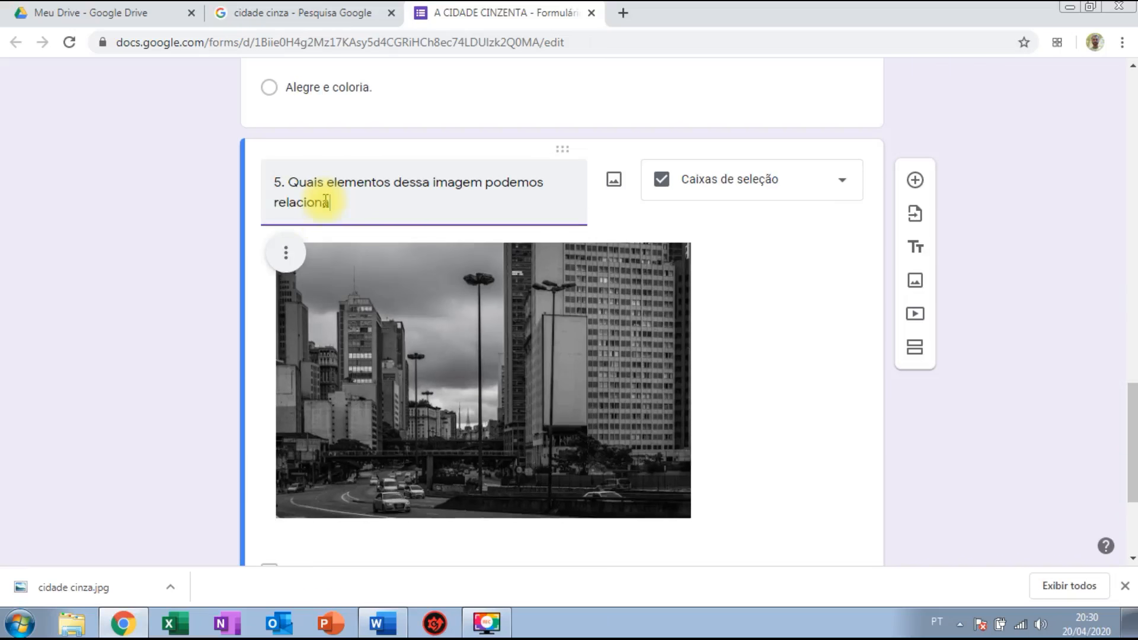
pyautogui.write('r ao texto?')
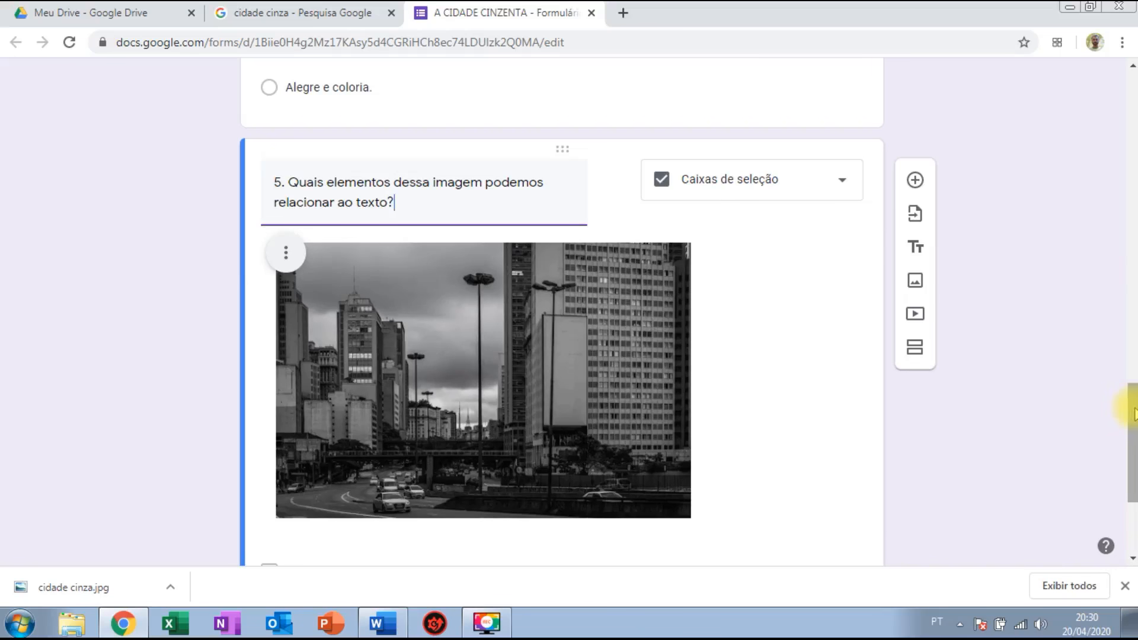
pyautogui.moveTo(1129, 407); pyautogui.dragTo(1132, 462)
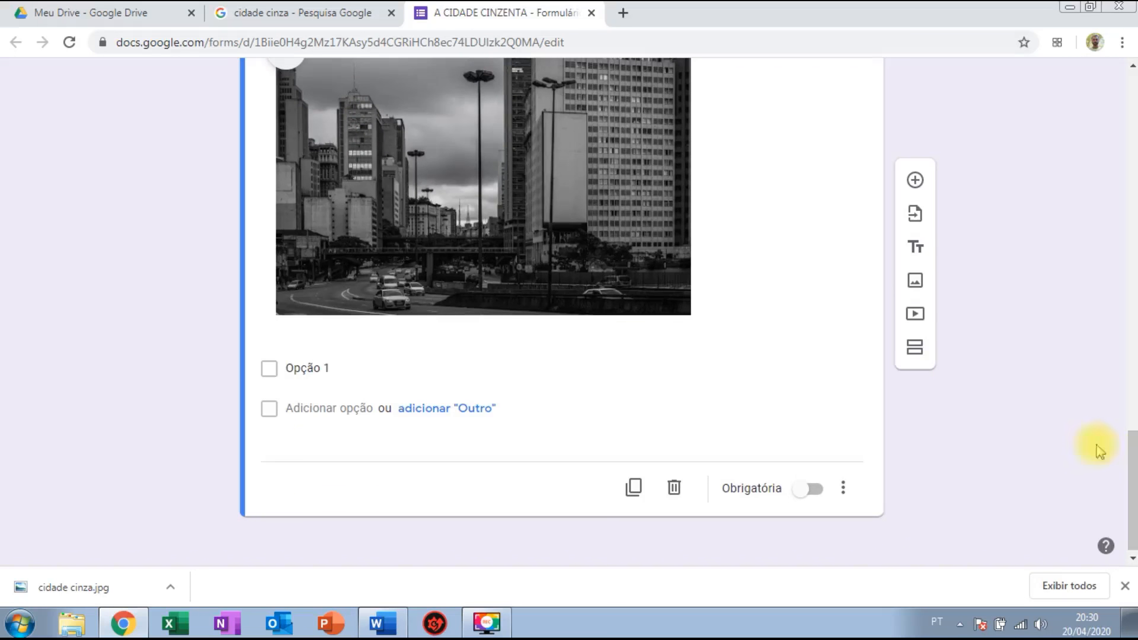
# Fill in the first two checkbox options, 'Céu nublado' and 'Cidade triste'.
pyautogui.click(333, 365)
pyautogui.write('C')
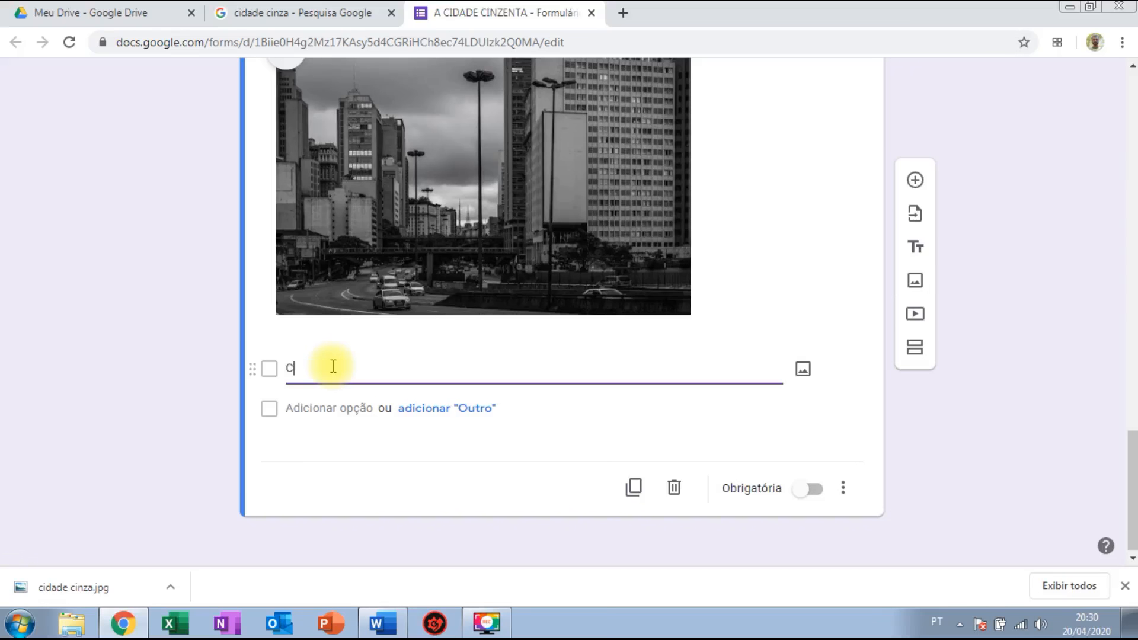
pyautogui.write('éu nublado')
pyautogui.click(309, 409)
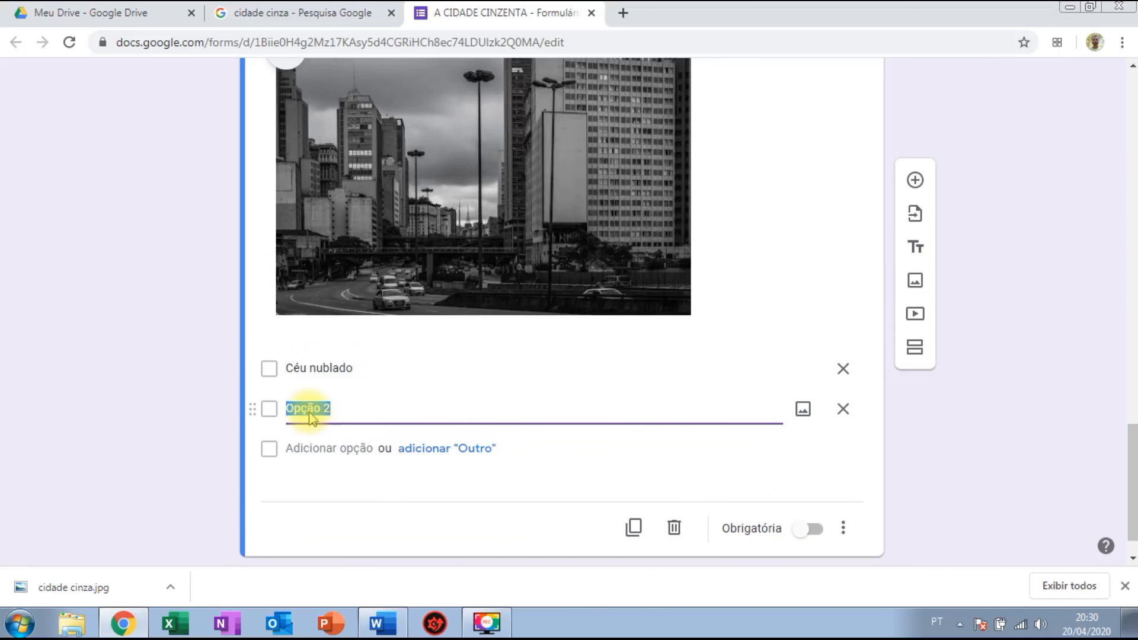
pyautogui.write('cC')
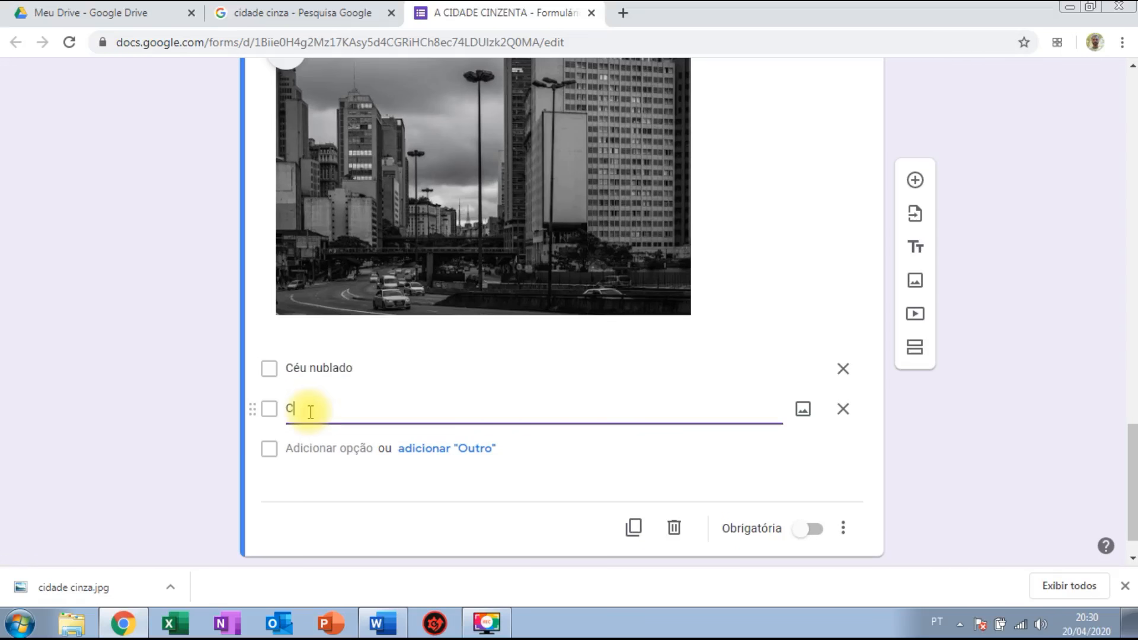
pyautogui.write('idade tris')
pyautogui.write('te')
# Add the options 'Carros em movimento' and 'Muitos prédios'.
pyautogui.click(325, 448)
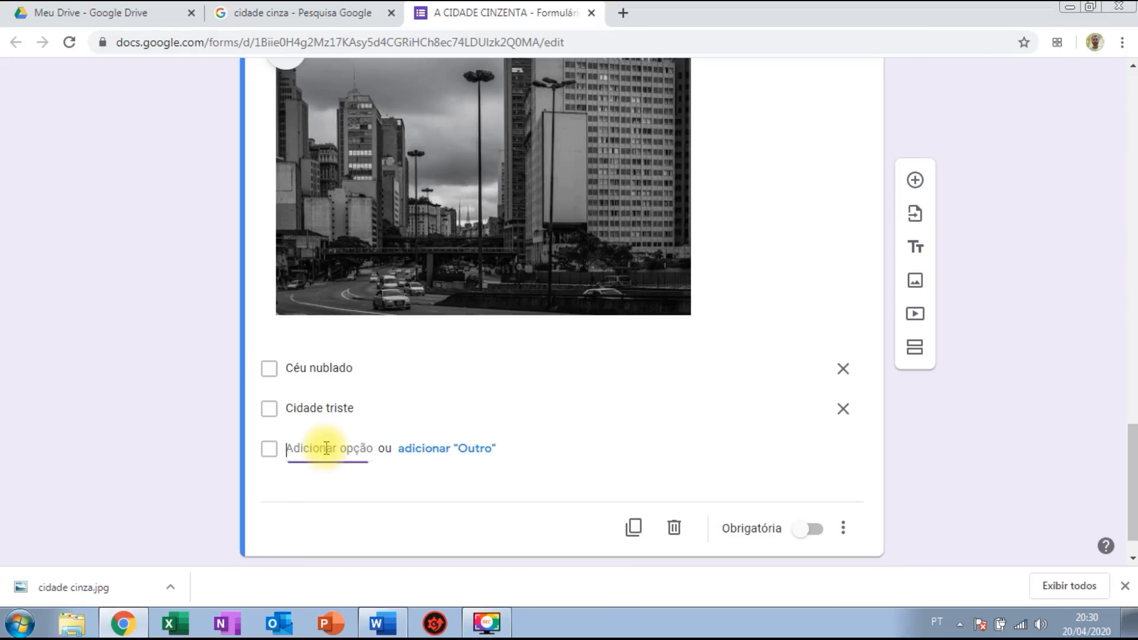
pyautogui.write('Ale')
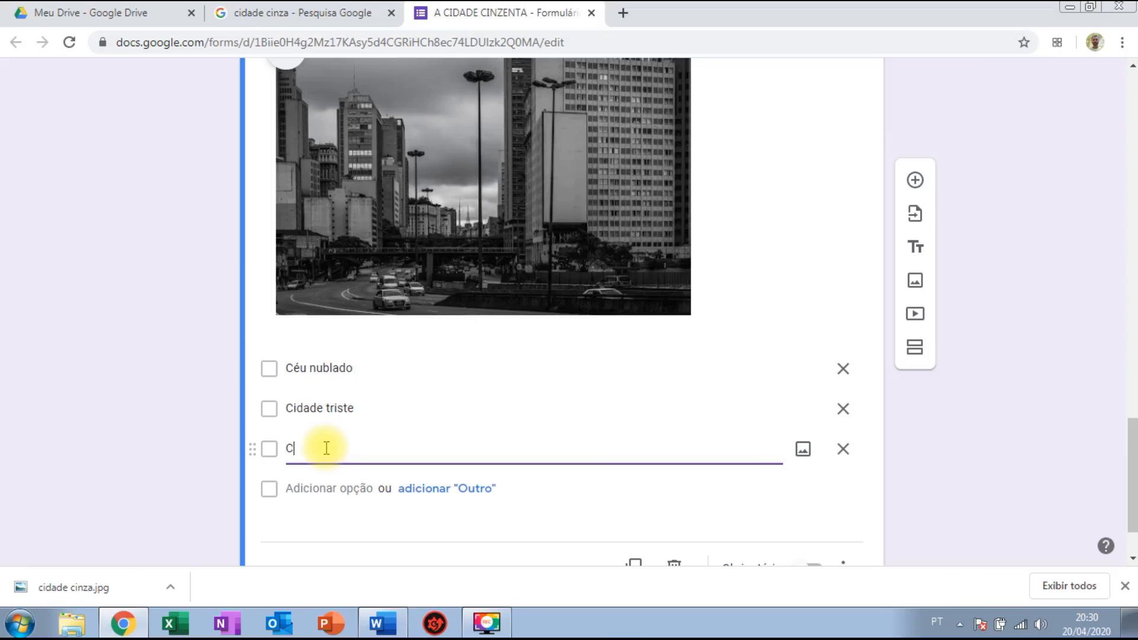
pyautogui.write('Carros em movimento')
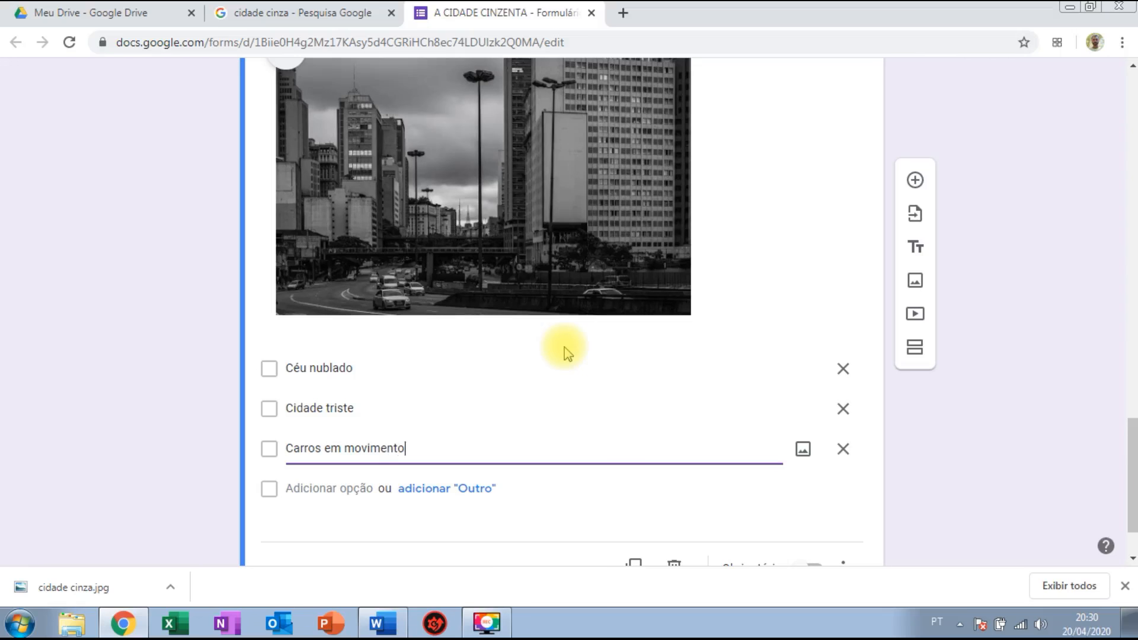
pyautogui.click(323, 487)
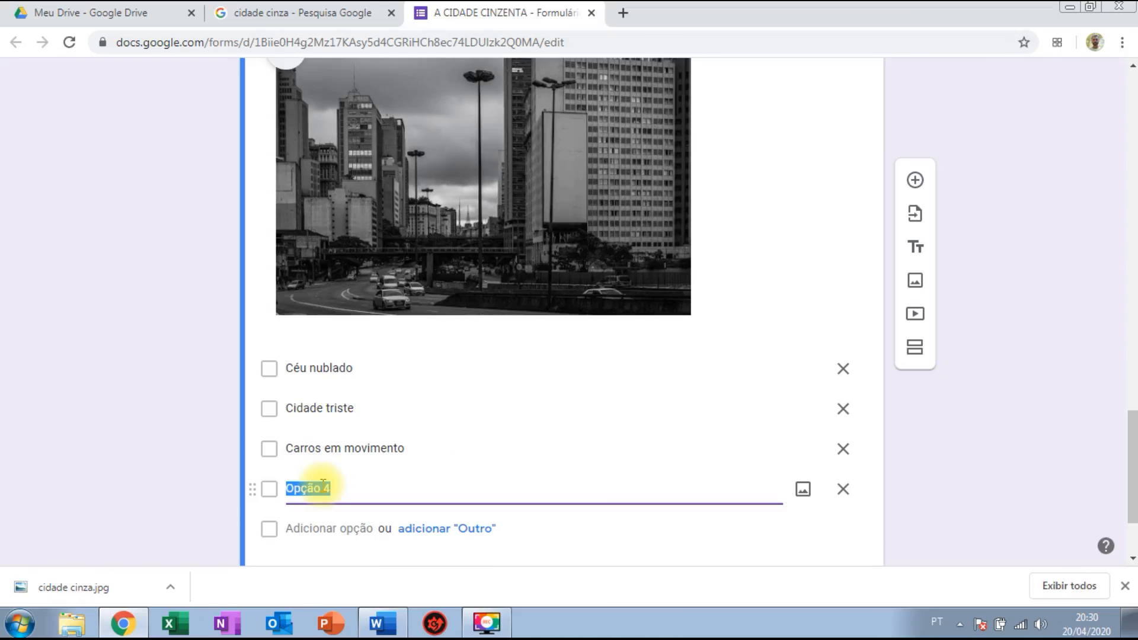
pyautogui.write('Muitos prédios')
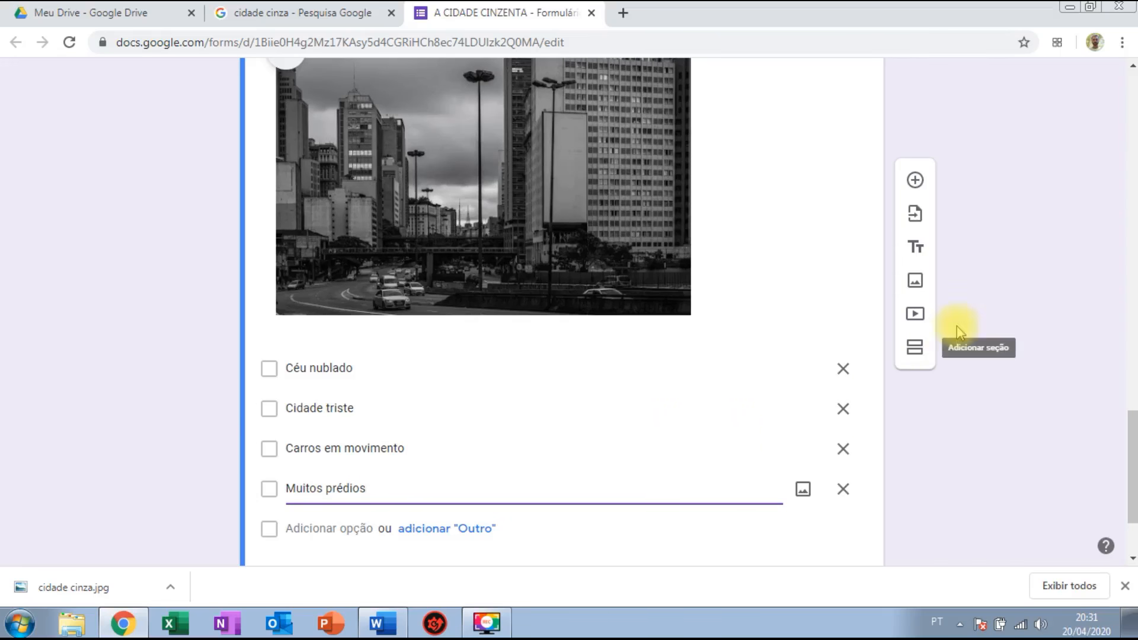
pyautogui.click(1083, 278)
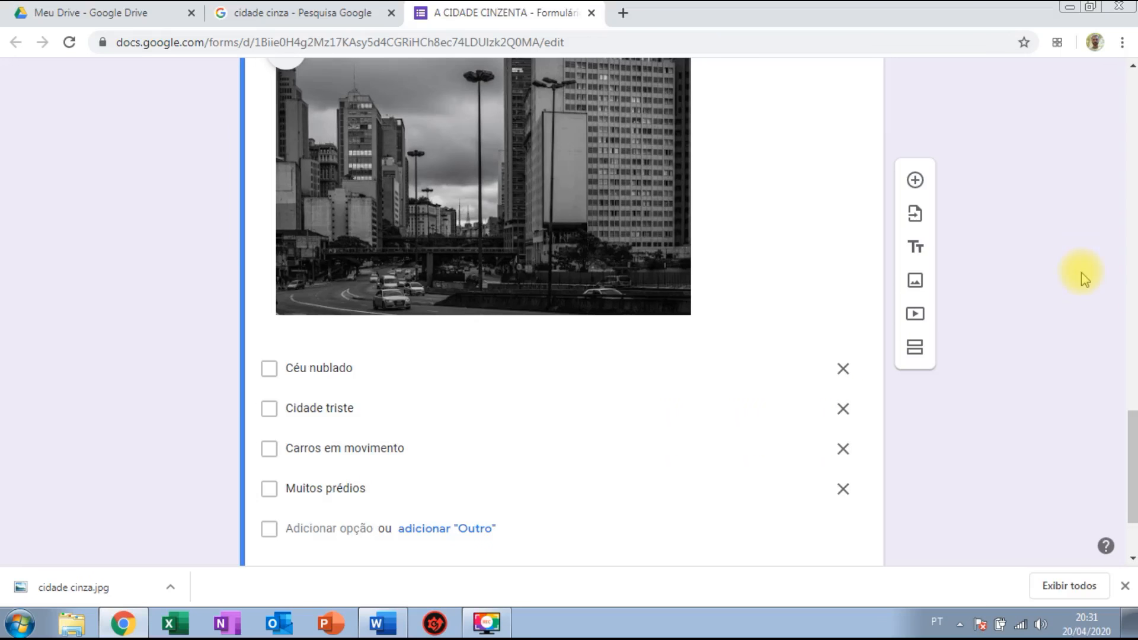
pyautogui.scroll(1, 1128, 435)
pyautogui.moveTo(1132, 428); pyautogui.dragTo(1131, 398)
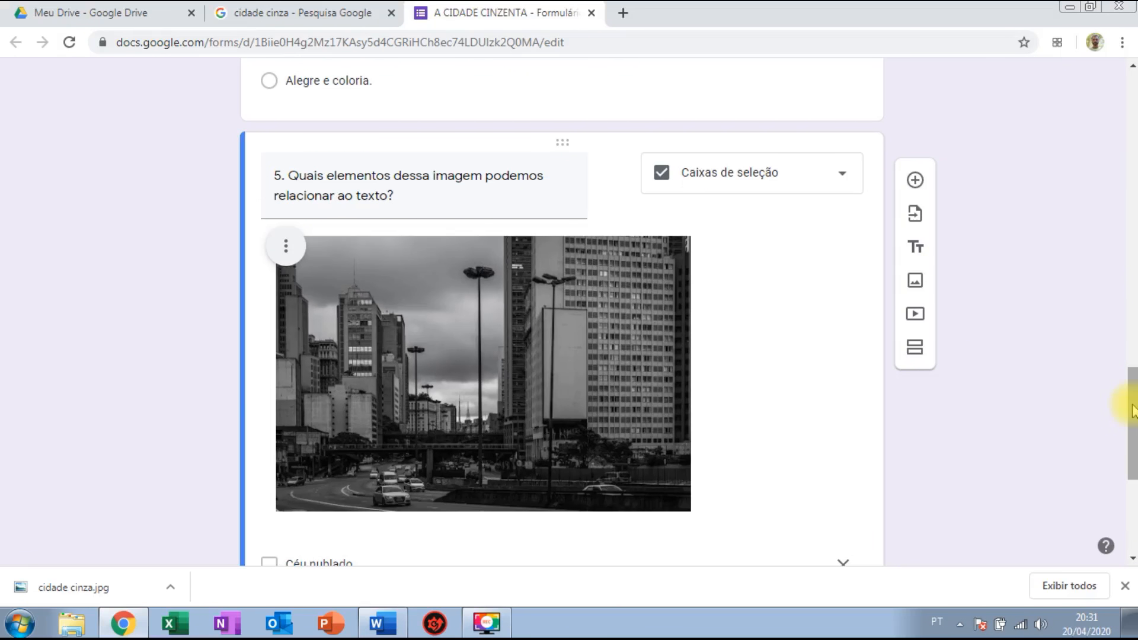
pyautogui.click(915, 316)
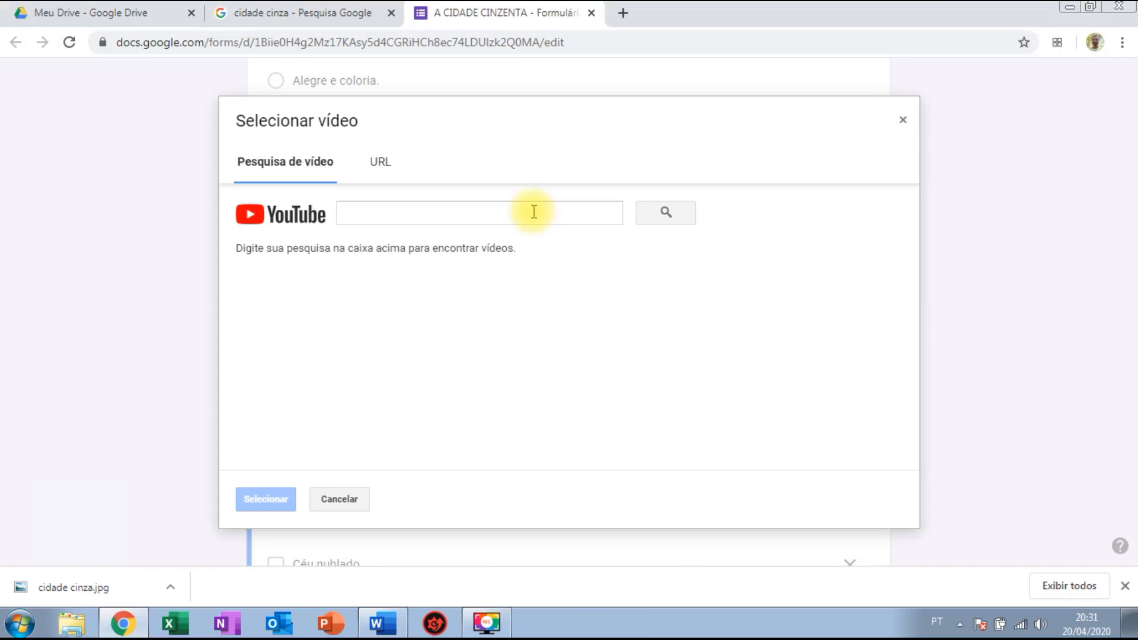
pyautogui.click(534, 211)
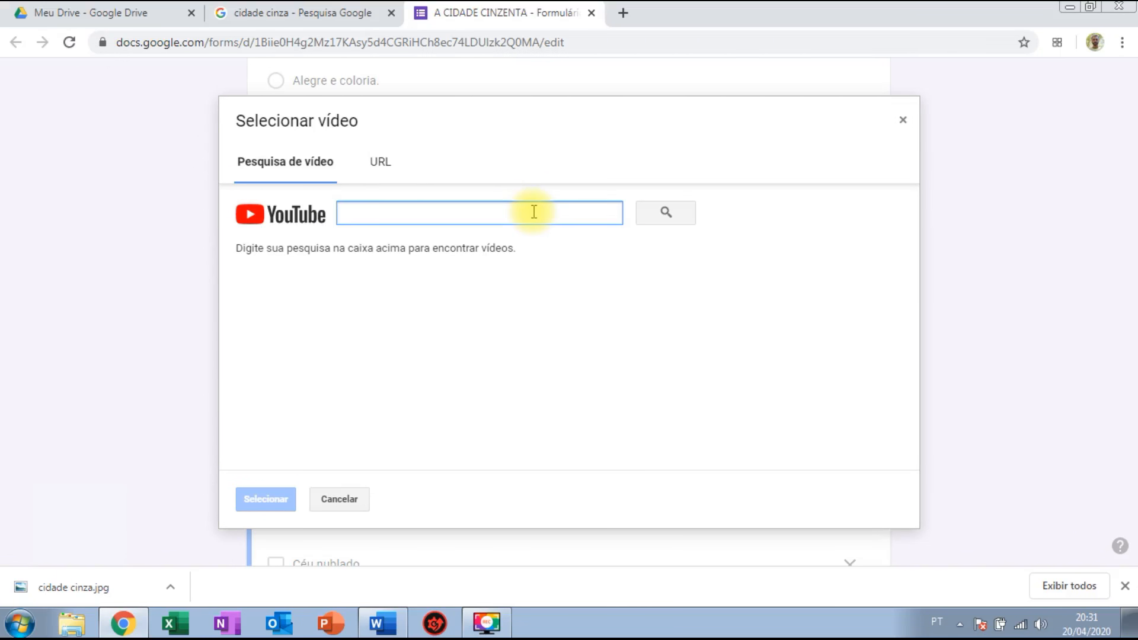
pyautogui.write('cidade cinza')
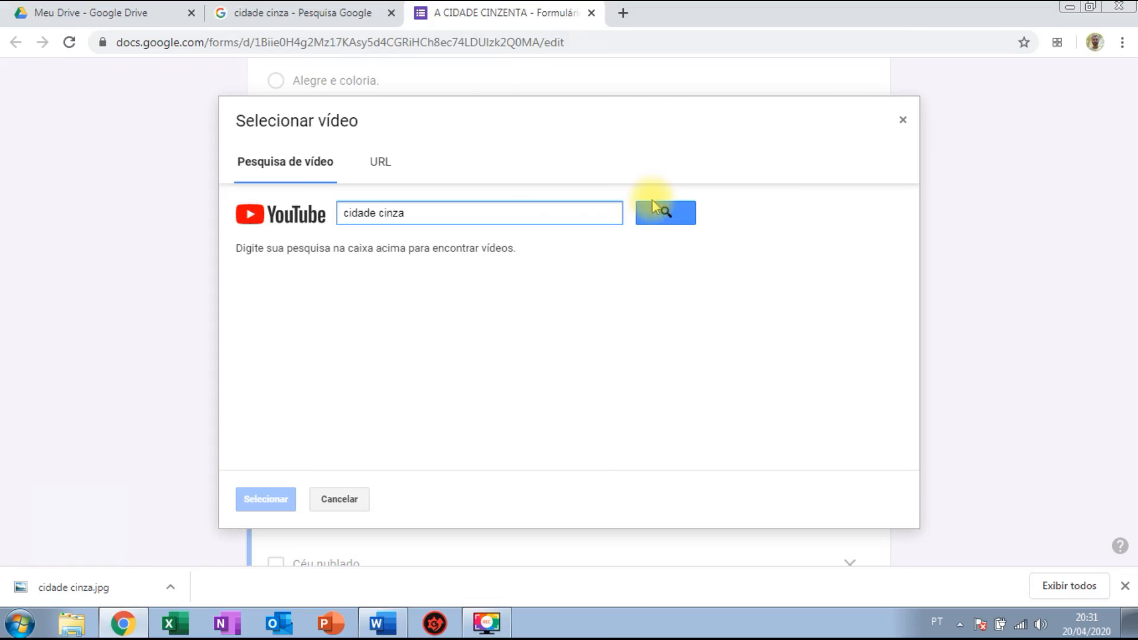
pyautogui.click(660, 217)
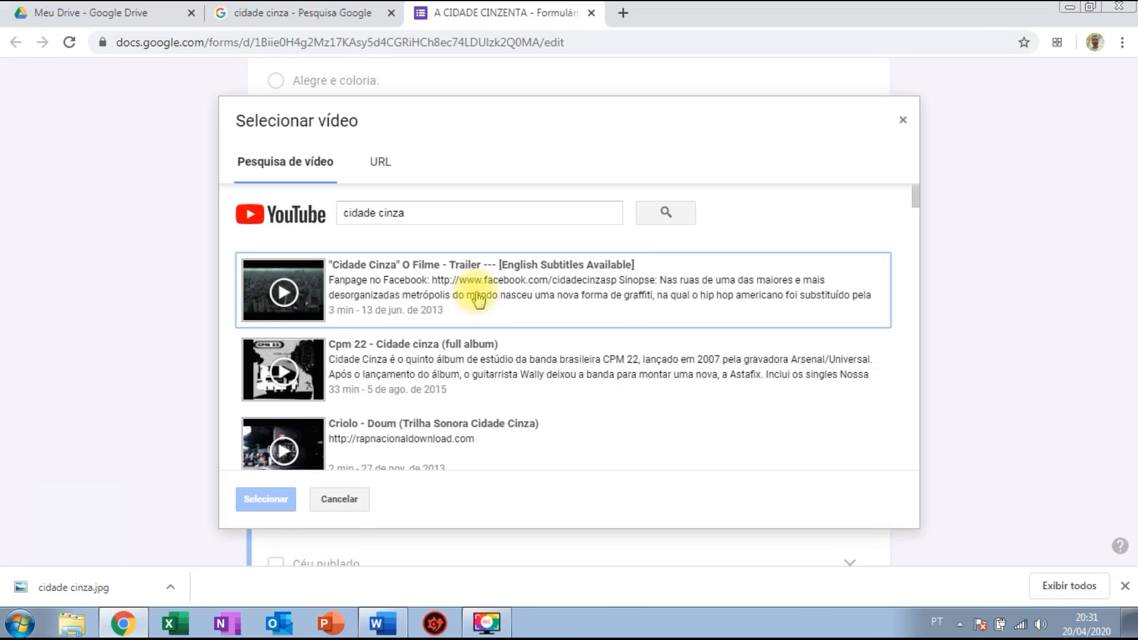
pyautogui.click(376, 166)
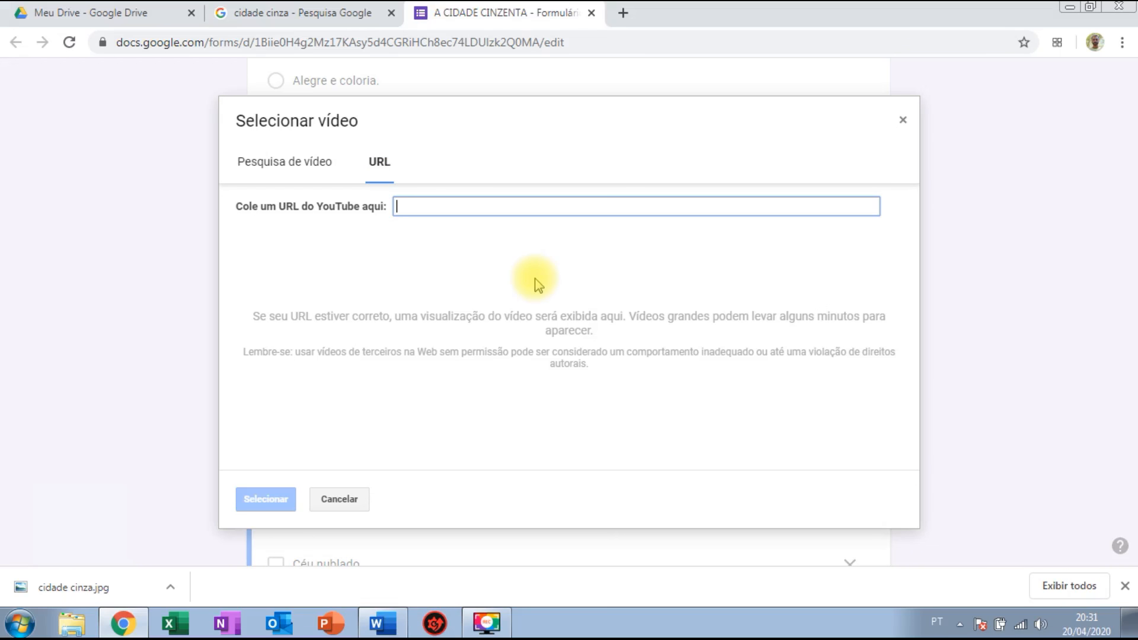
pyautogui.click(901, 120)
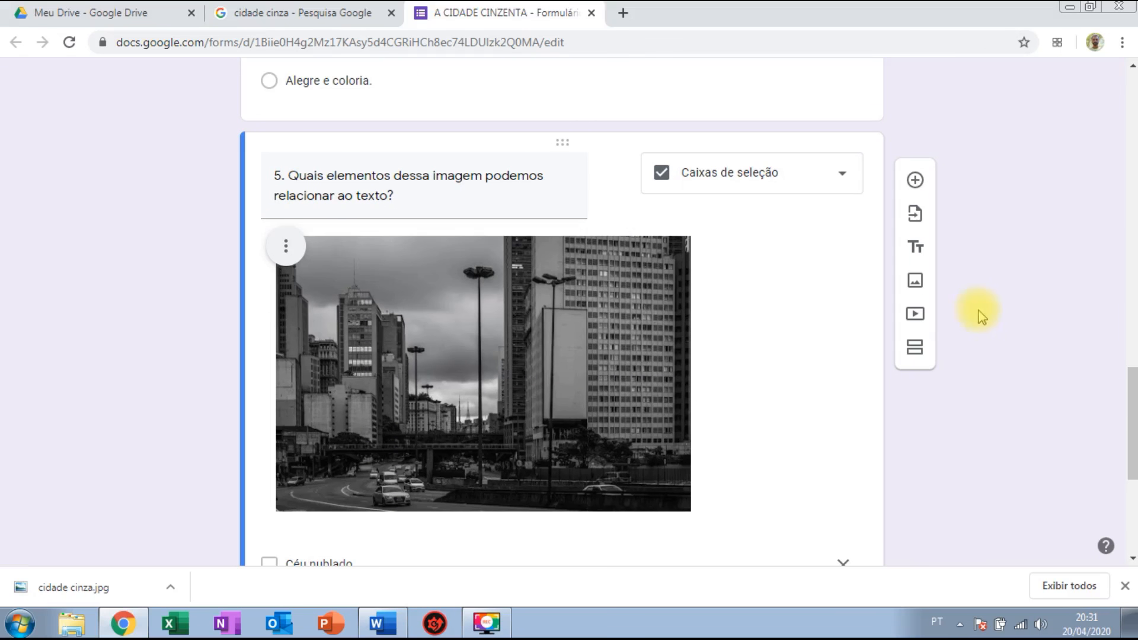
# Insert a new section after the 'QUAL A SUA TURMA?' question so the story starts Section 2.
pyautogui.moveTo(1132, 424)
pyautogui.mouseDown()
pyautogui.moveTo(1131, 441)
pyautogui.moveTo(1132, 421)
pyautogui.mouseUp()
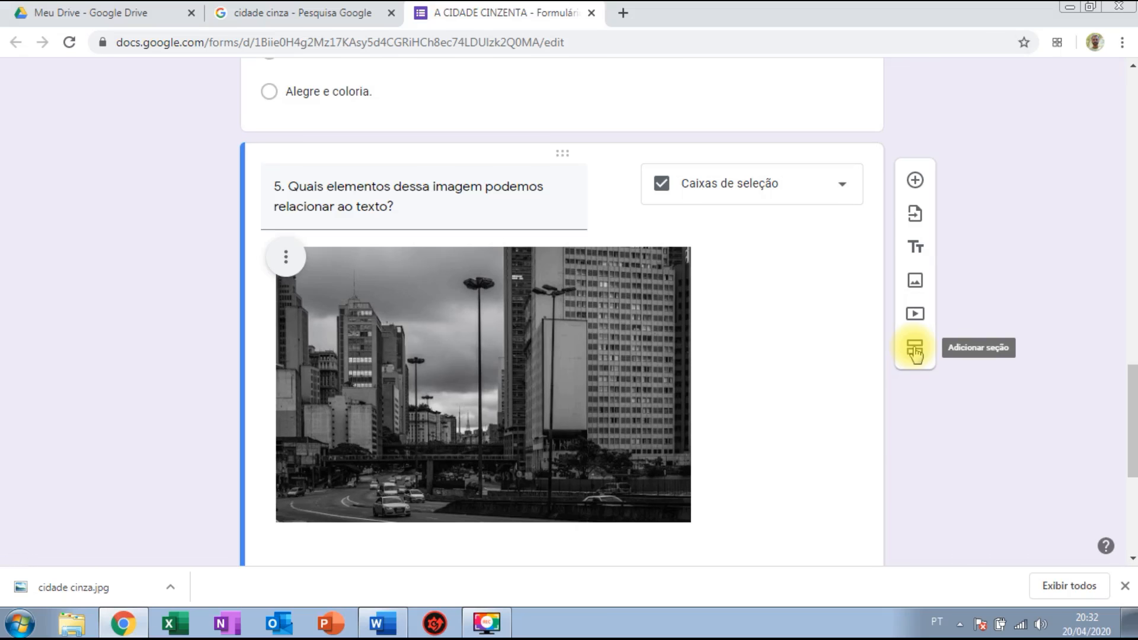
pyautogui.moveTo(1132, 397); pyautogui.dragTo(1133, 160)
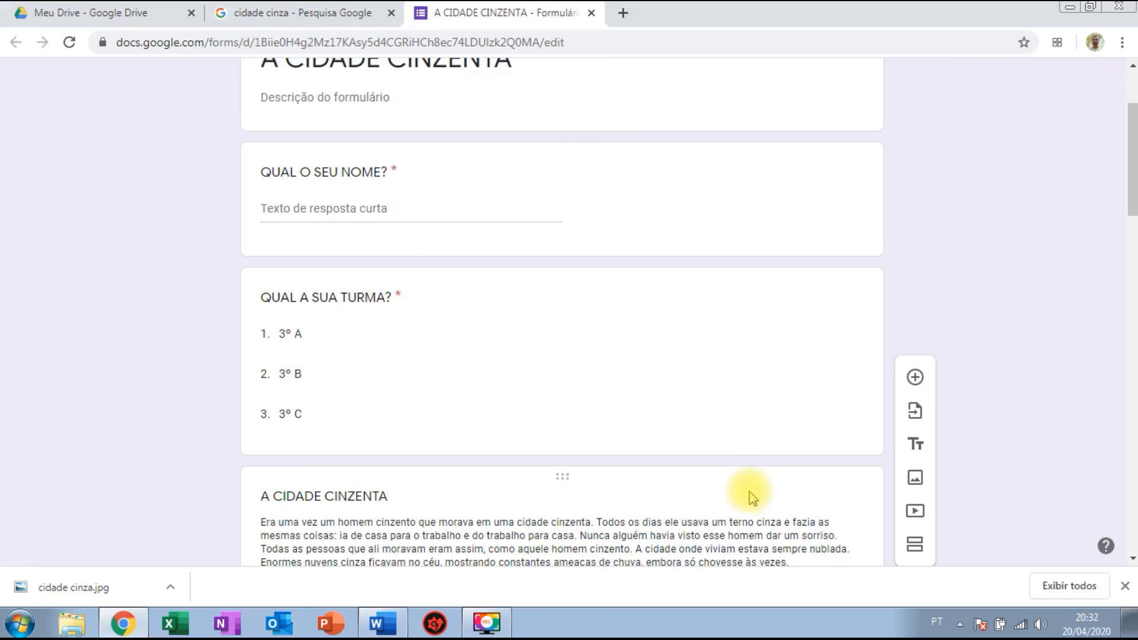
pyautogui.click(777, 377)
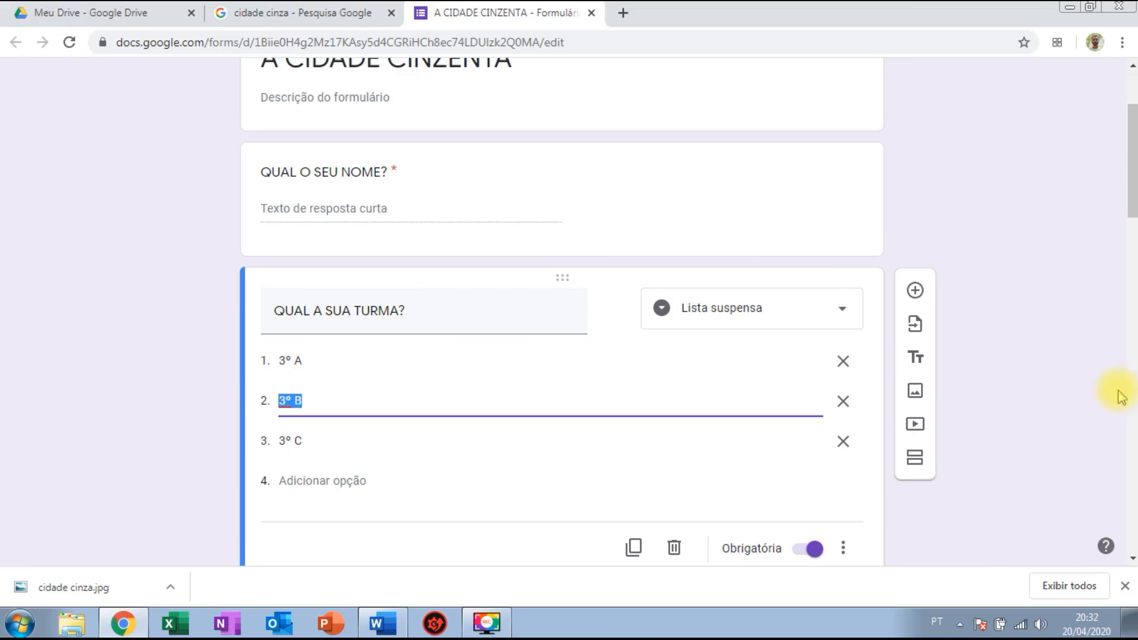
pyautogui.scroll(-2, 1066, 297)
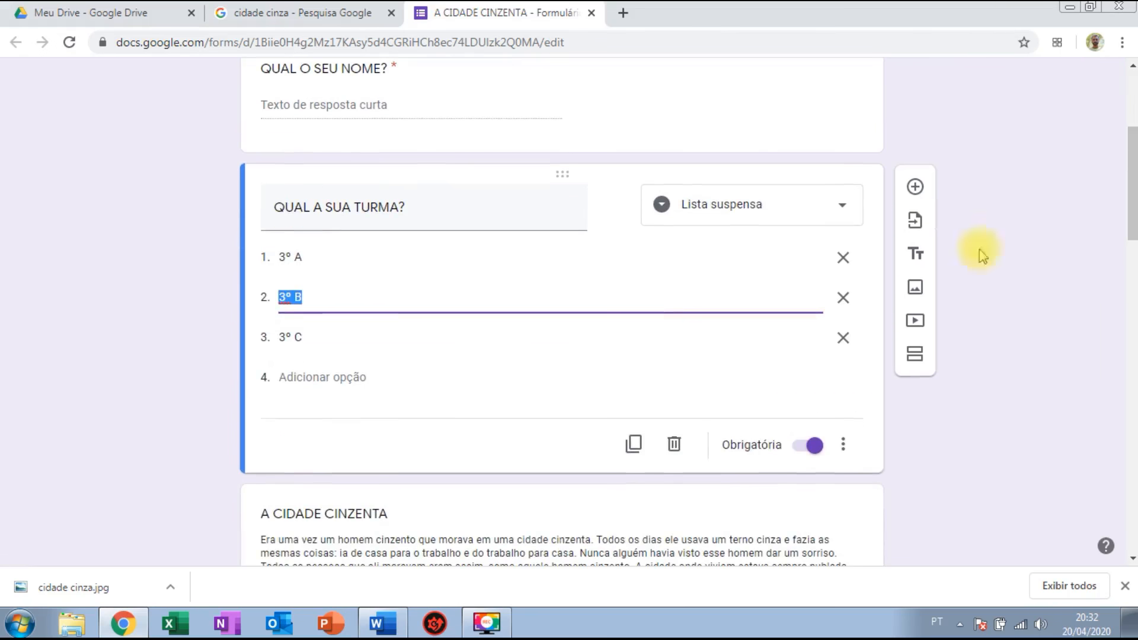
pyautogui.click(914, 353)
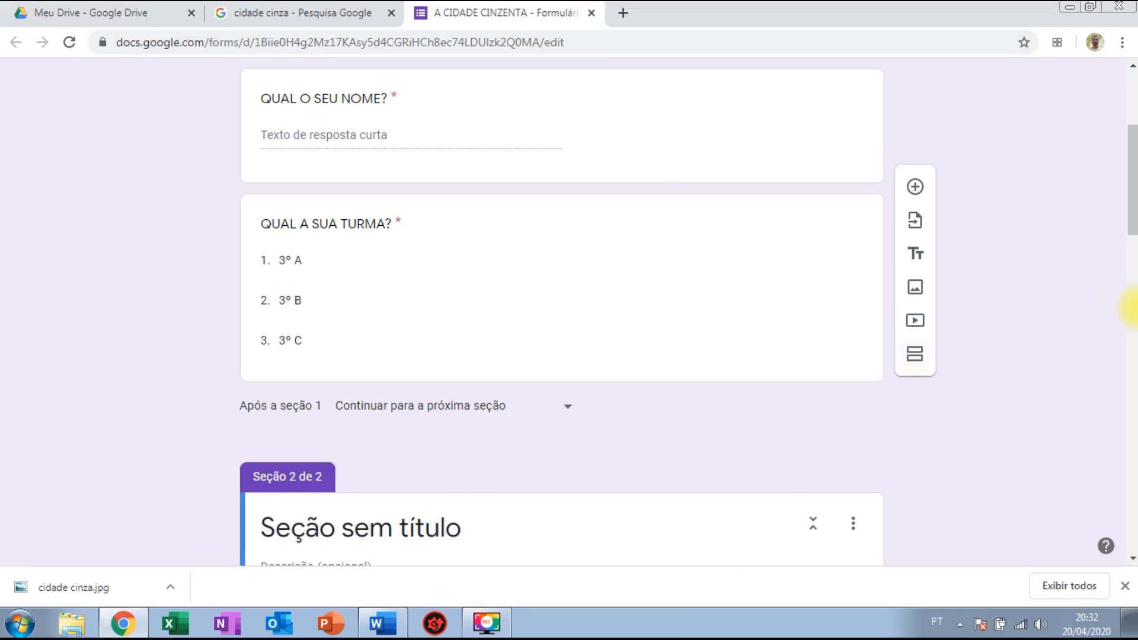
pyautogui.moveTo(1132, 173)
pyautogui.mouseDown()
pyautogui.moveTo(1131, 119)
pyautogui.moveTo(1132, 169)
pyautogui.mouseUp()
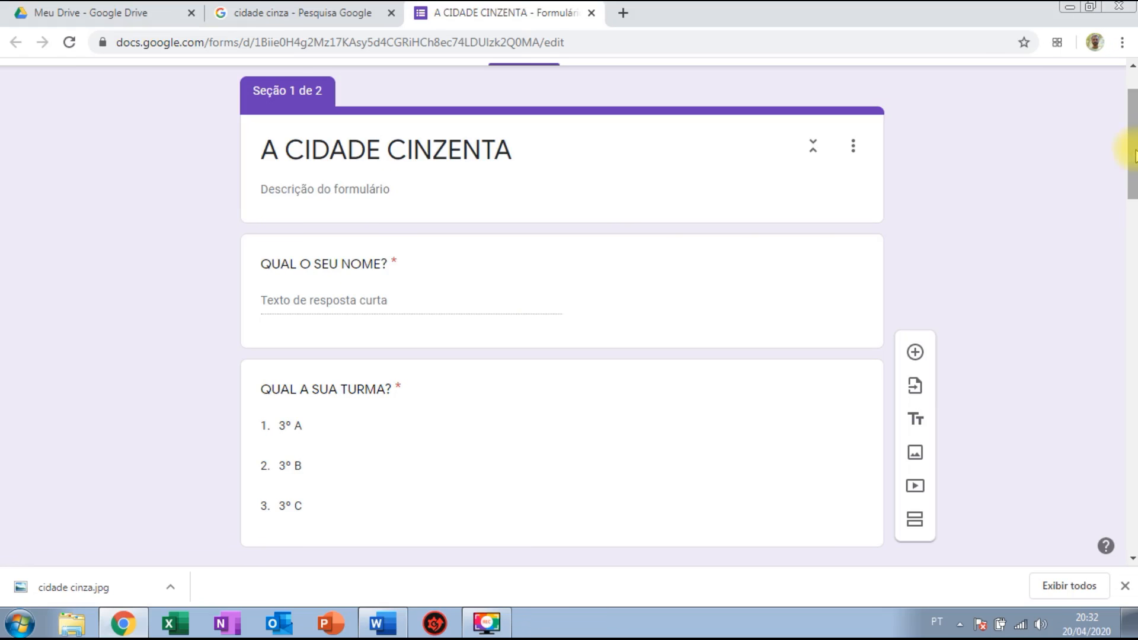
pyautogui.moveTo(1130, 146); pyautogui.dragTo(1133, 255)
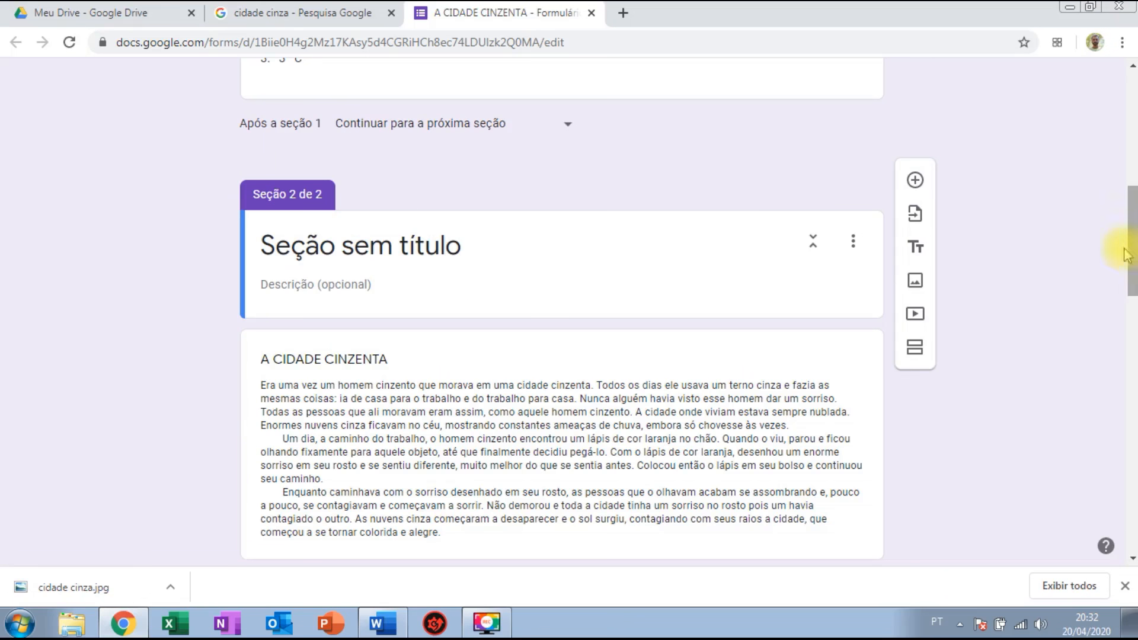
# Retitle Section 2 'INTERPRETAÇÃO DE TEXTO' and dismiss the browser's download bar.
pyautogui.click(453, 246)
pyautogui.press('BackSpace')
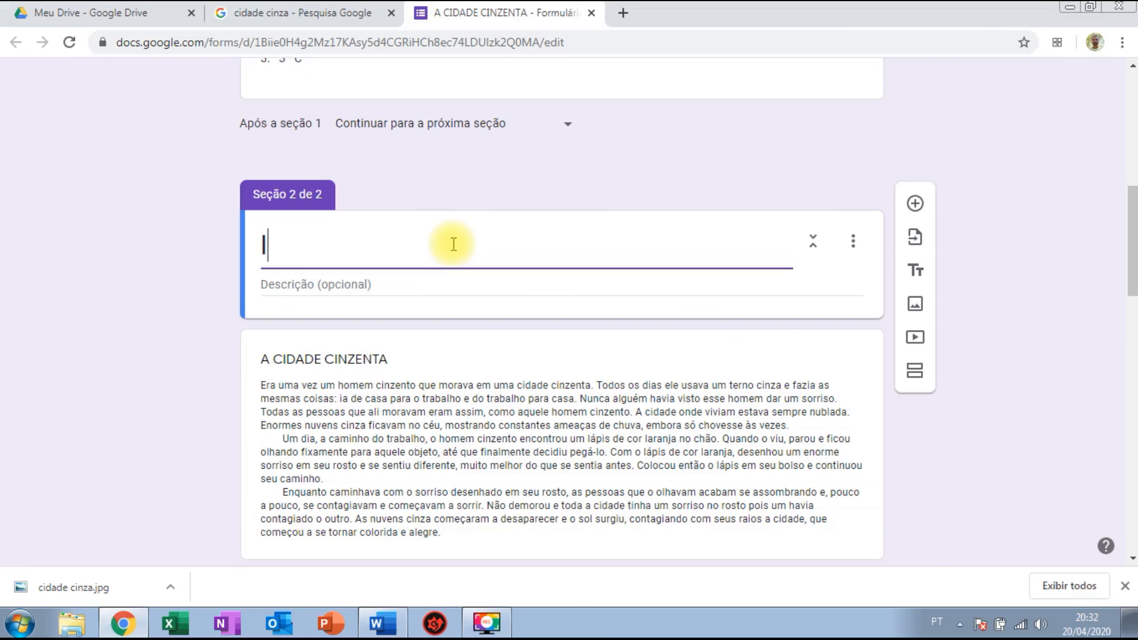
pyautogui.write('In')
pyautogui.press('BackSpace')
pyautogui.press('BackSpace')
pyautogui.write('INTERPRETA')
pyautogui.press('BackSpace')
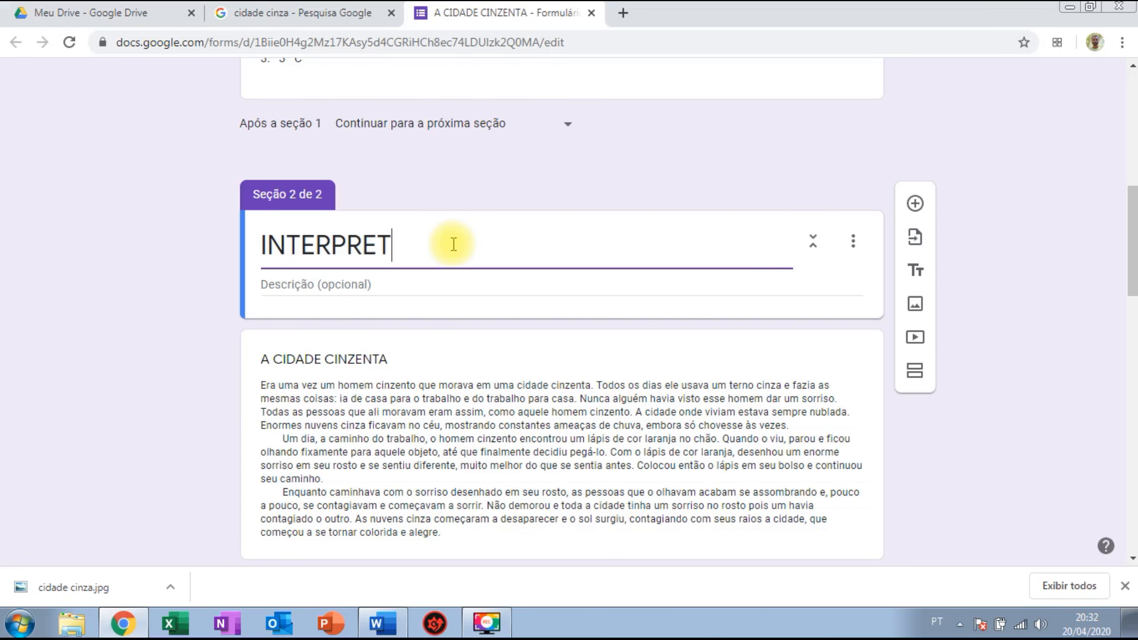
pyautogui.write('AÇÃO')
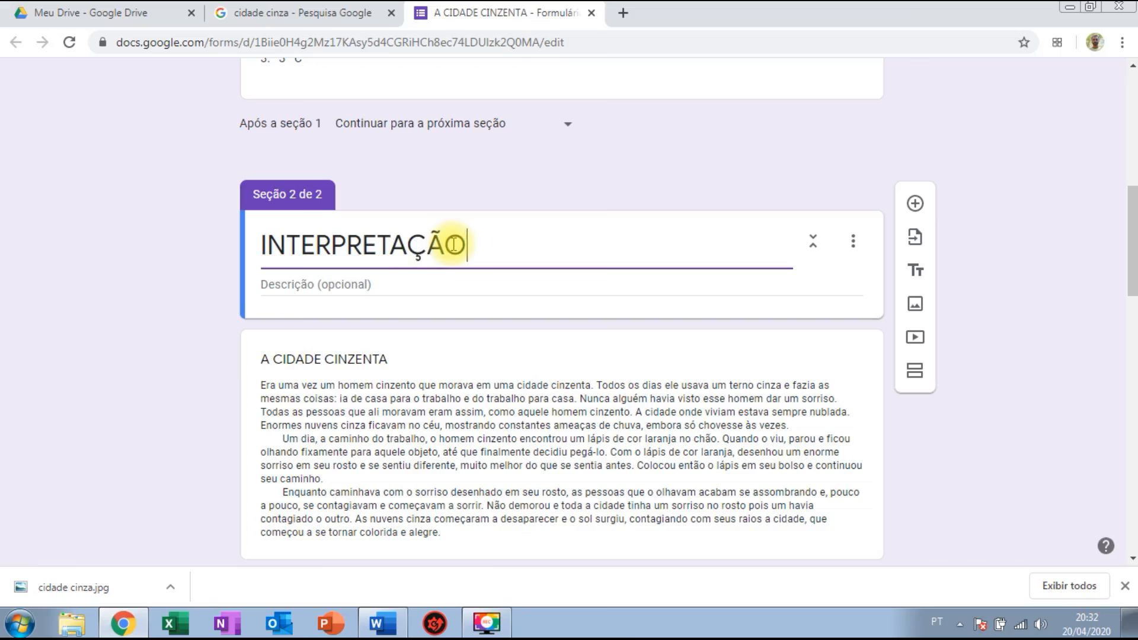
pyautogui.write(' DE TEXTO')
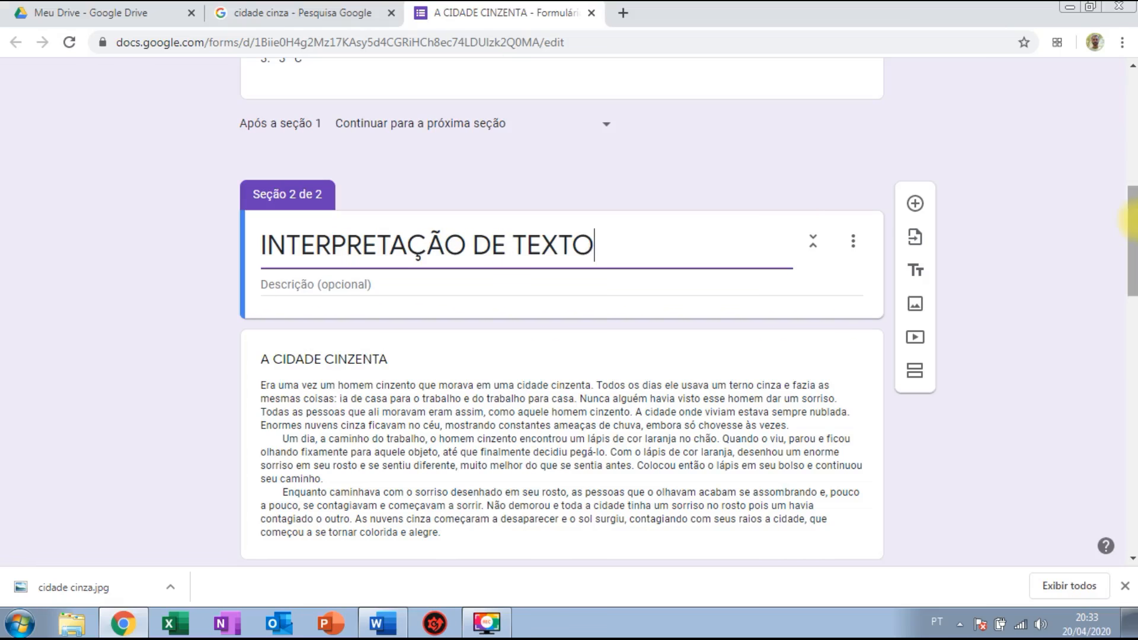
pyautogui.moveTo(1131, 216); pyautogui.dragTo(1132, 113)
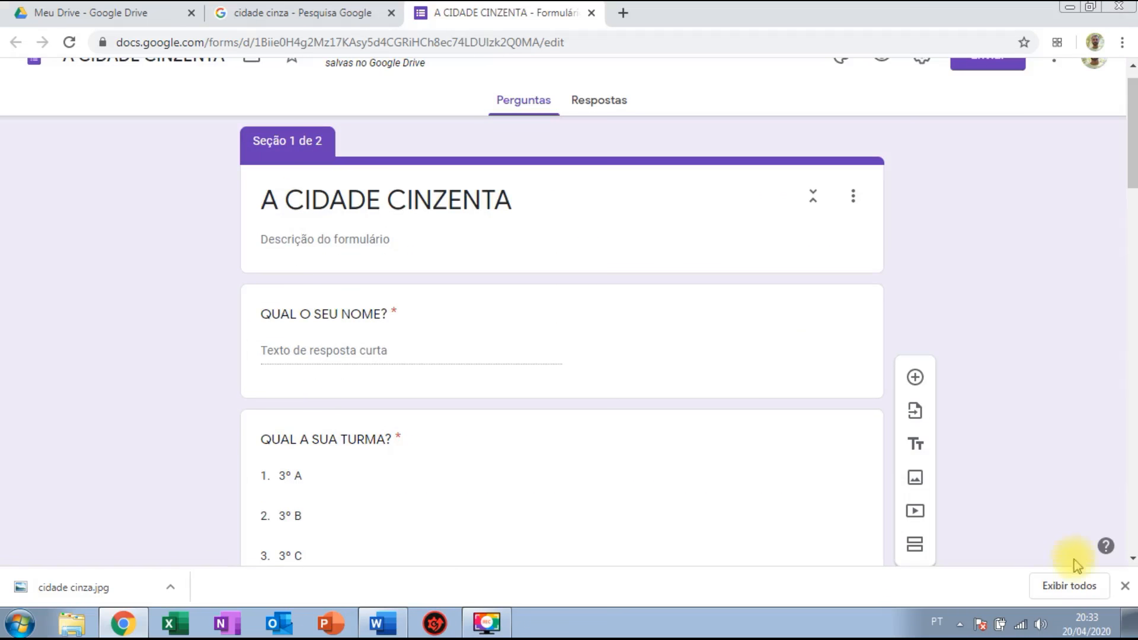
pyautogui.click(1125, 587)
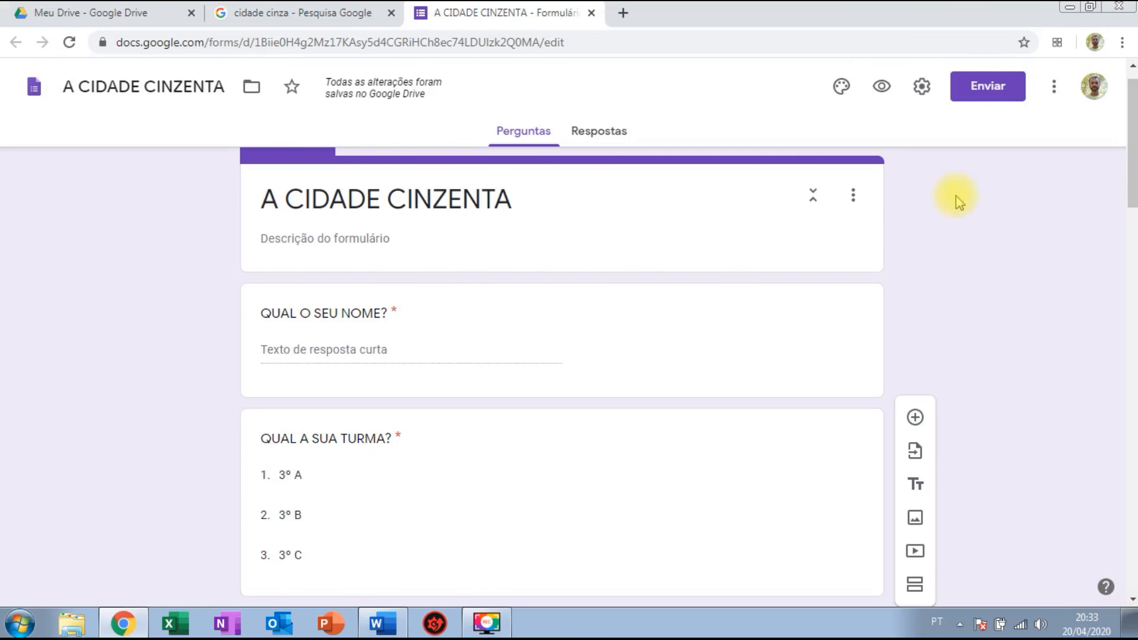
# In the form preview, enter a respondent name and choose class 3º A.
pyautogui.click(879, 87)
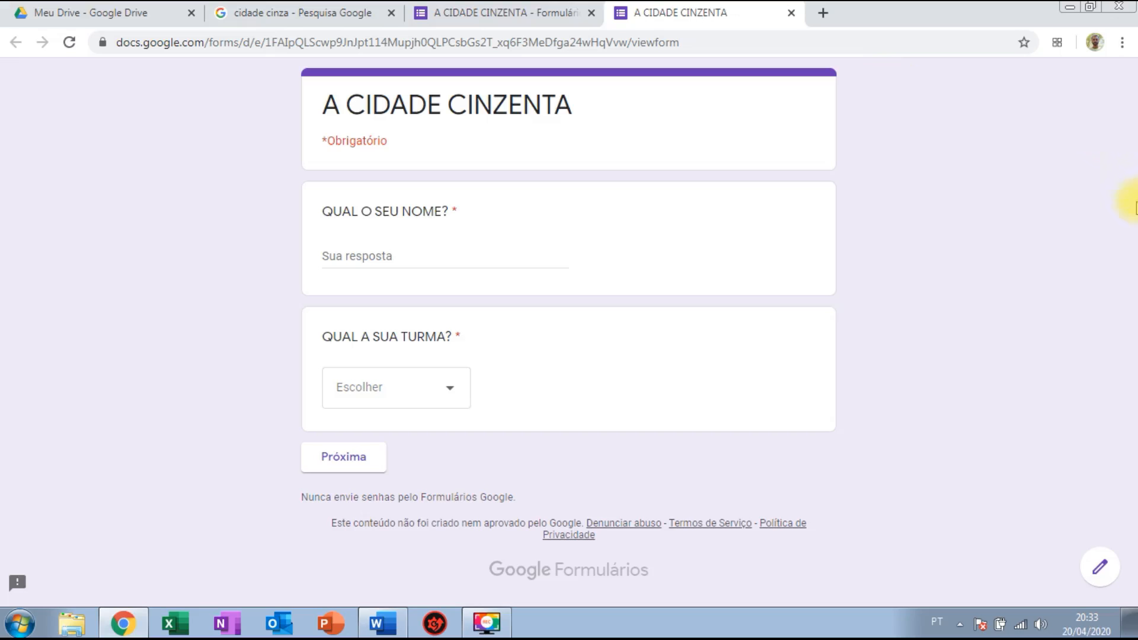
pyautogui.click(392, 256)
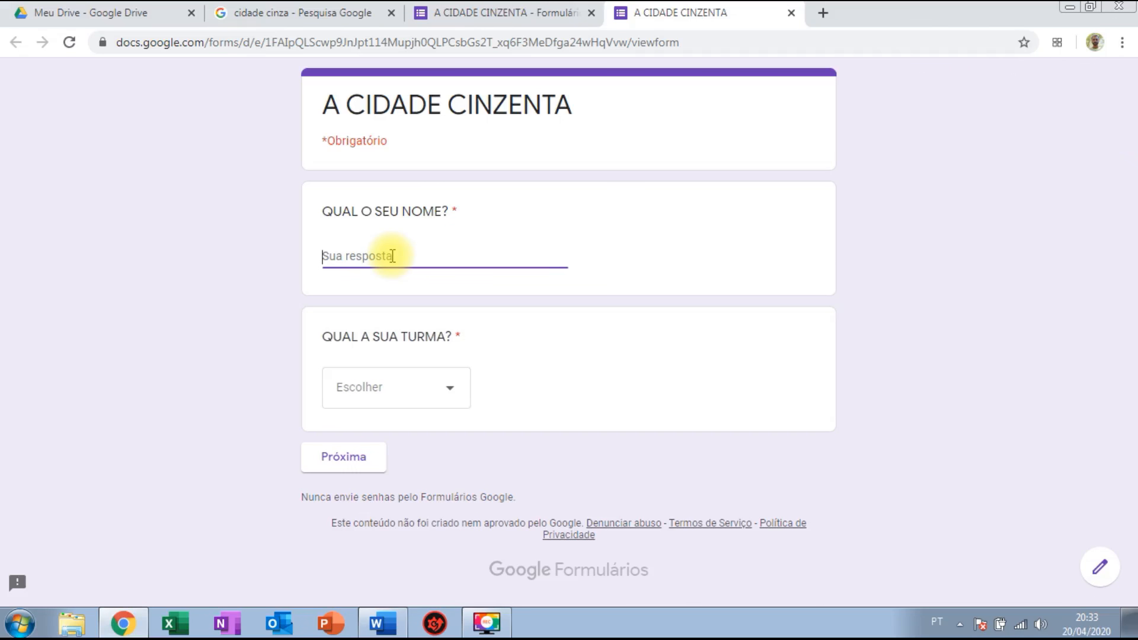
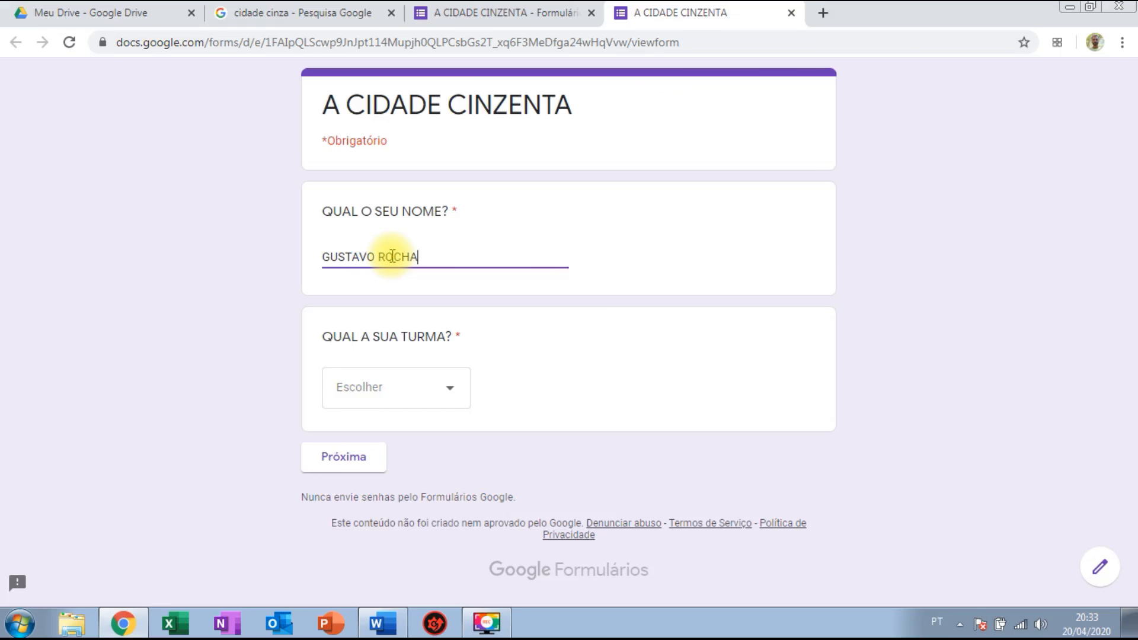
pyautogui.click(398, 393)
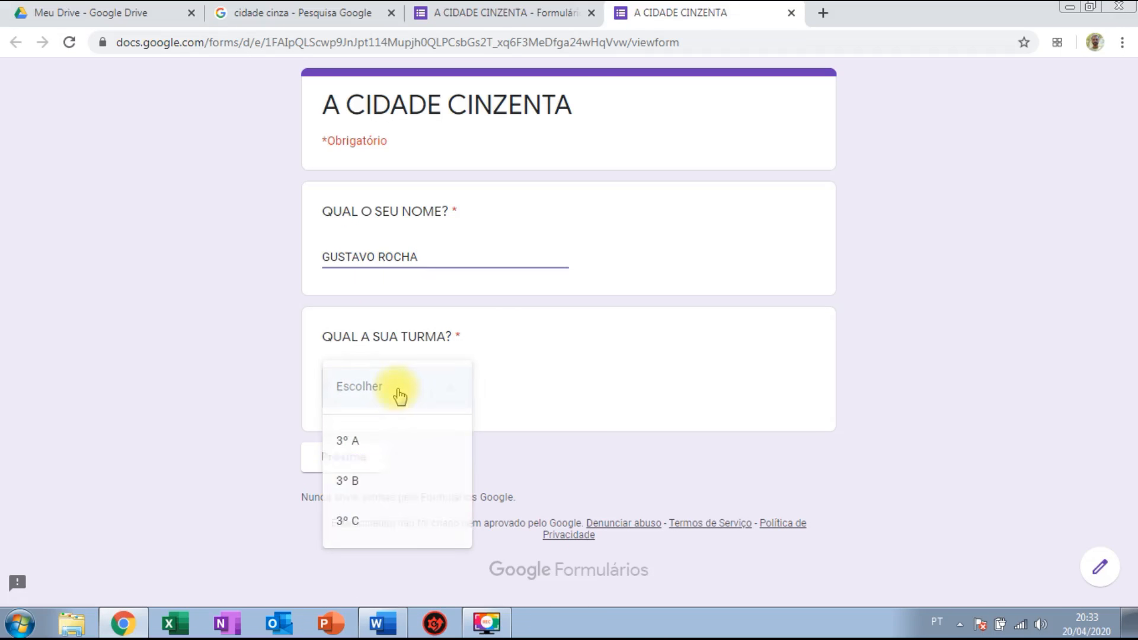
pyautogui.click(386, 443)
# Advance to the INTERPRETAÇÃO DE TEXTO section, review it, then close the preview and leave the page.
pyautogui.click(346, 460)
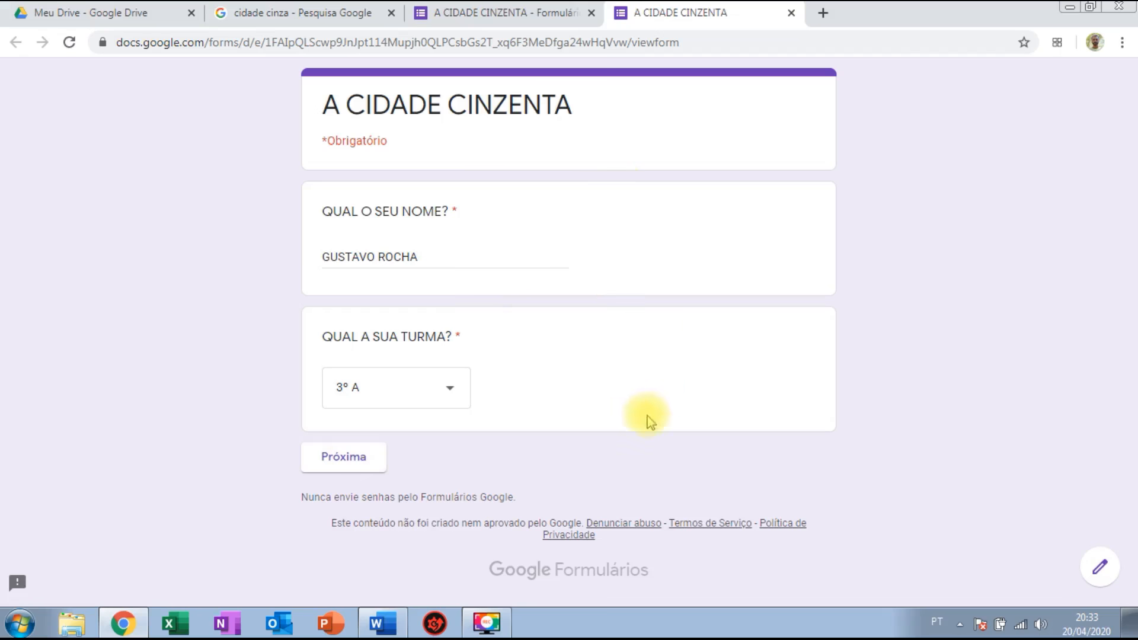
pyautogui.click(358, 468)
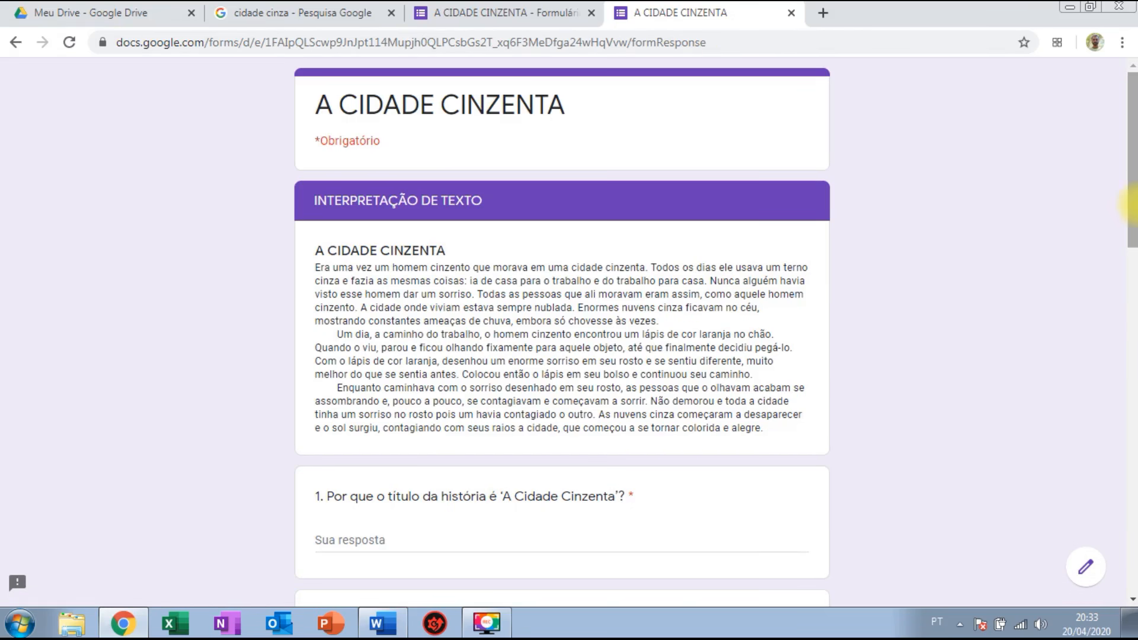
pyautogui.moveTo(1131, 186); pyautogui.dragTo(1132, 519)
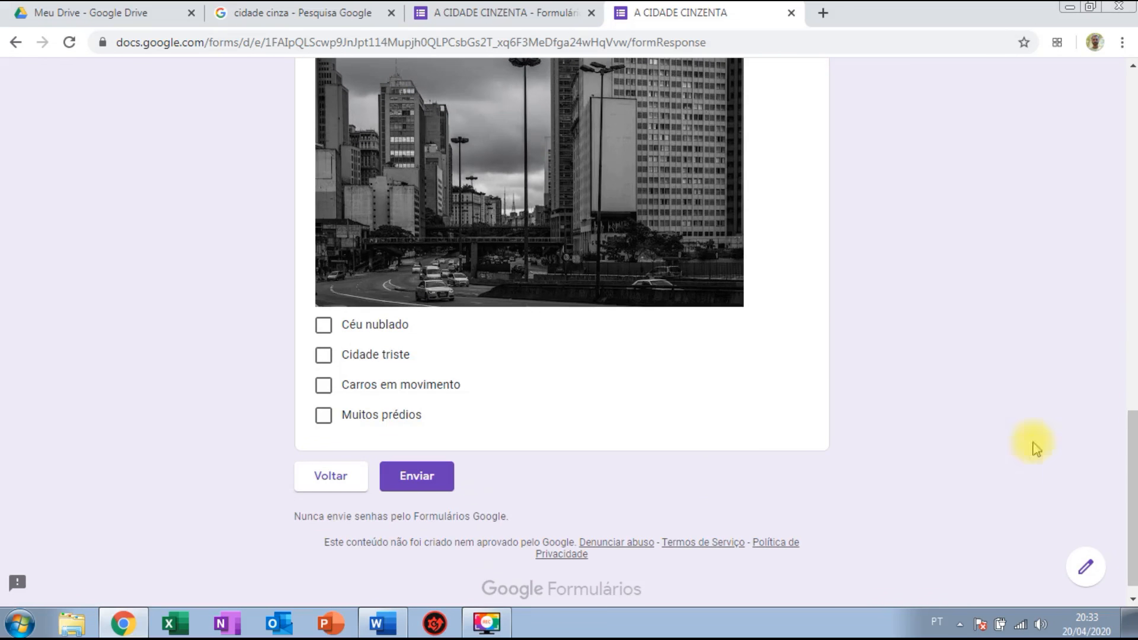
pyautogui.click(787, 16)
pyautogui.click(635, 141)
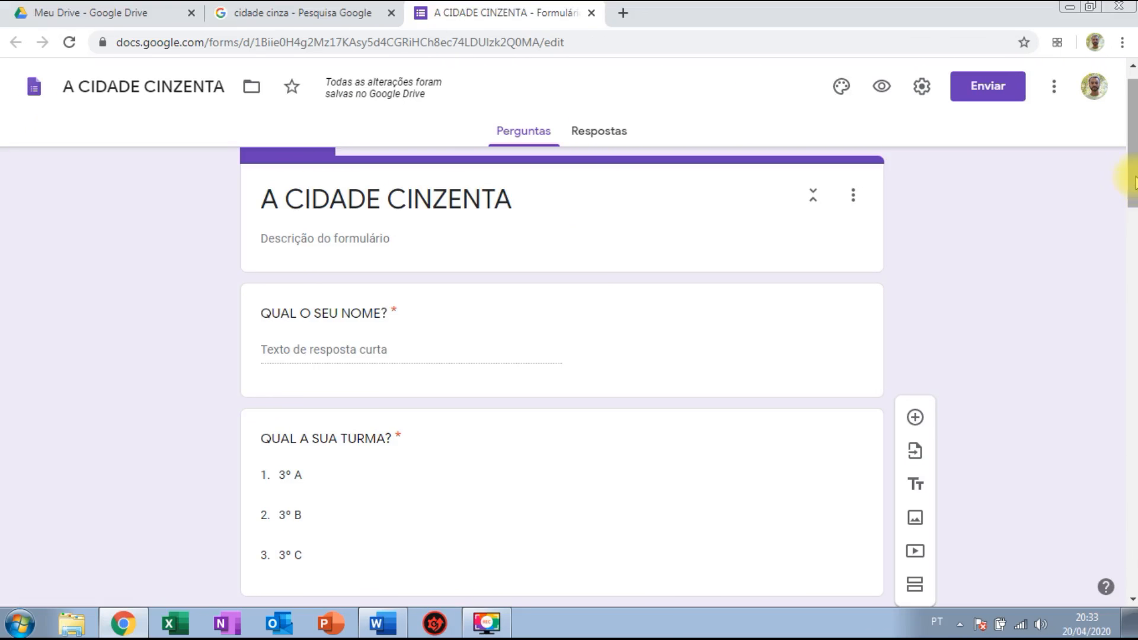
pyautogui.moveTo(1133, 184); pyautogui.dragTo(1132, 167)
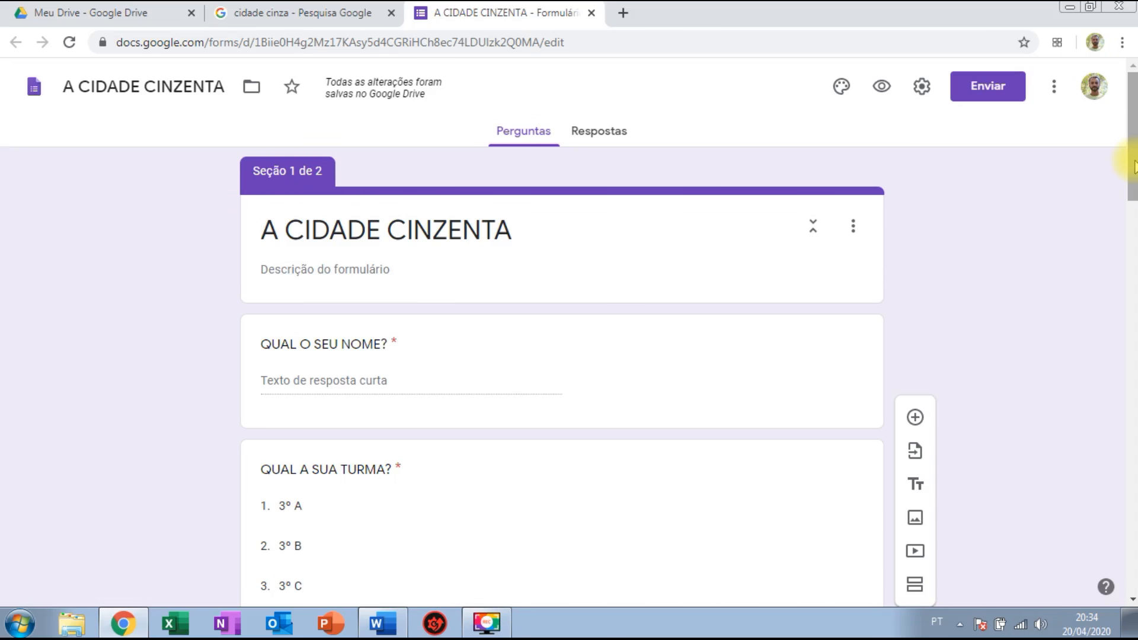
# Turn on Criar teste under the Testes settings, keeping immediate grade release and default options, and save.
pyautogui.click(921, 88)
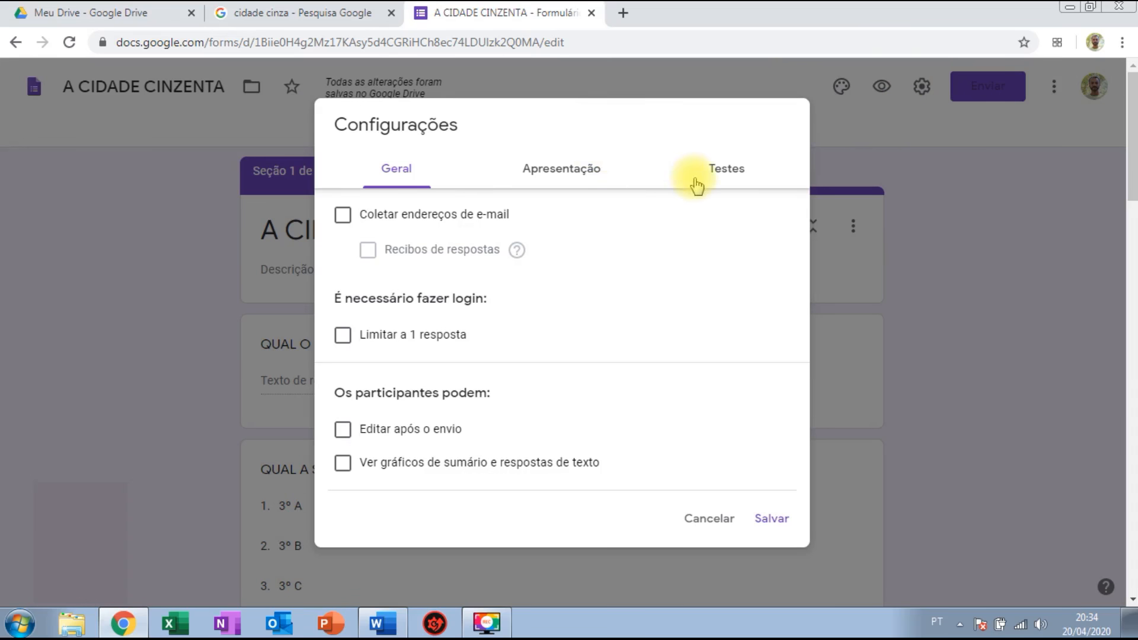
pyautogui.click(732, 177)
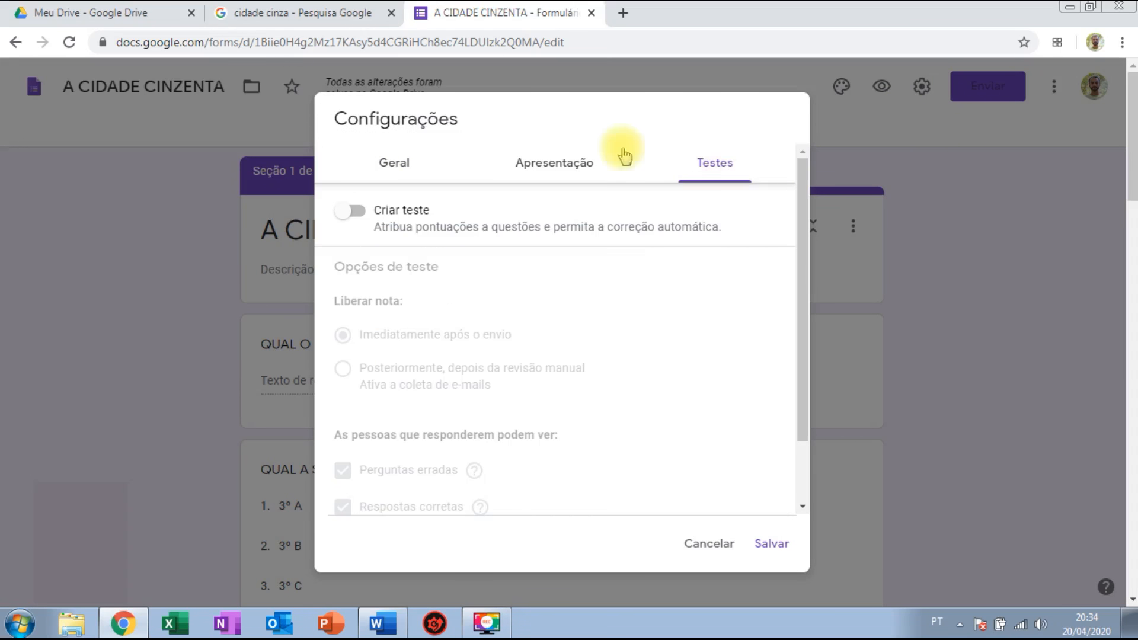
pyautogui.click(356, 212)
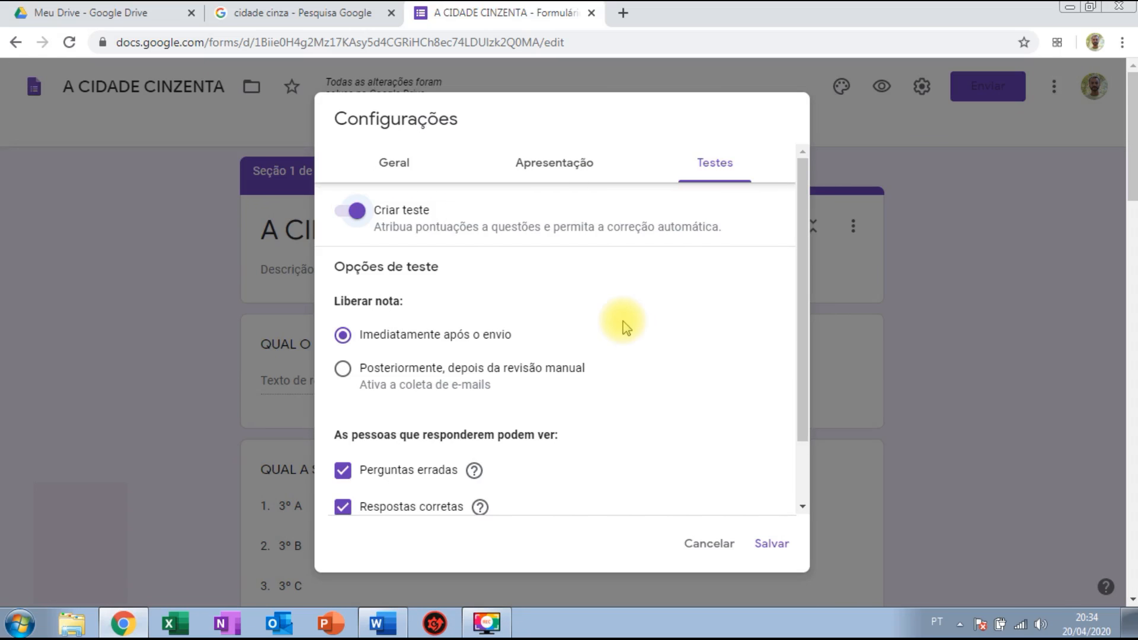
pyautogui.moveTo(800, 222); pyautogui.dragTo(807, 258)
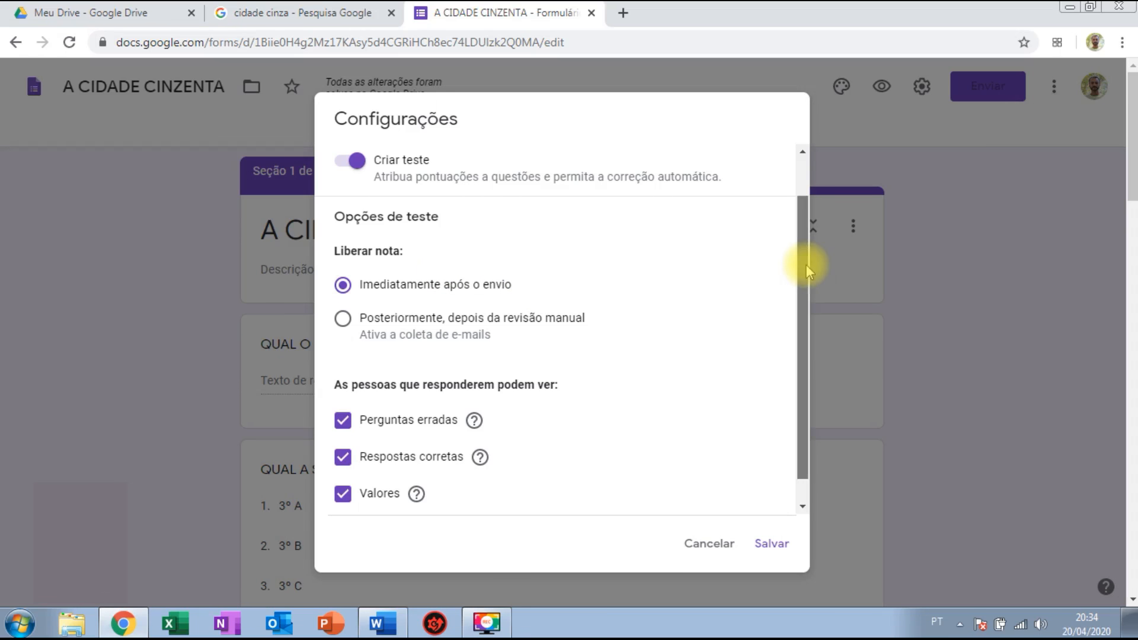
pyautogui.moveTo(806, 264); pyautogui.dragTo(806, 299)
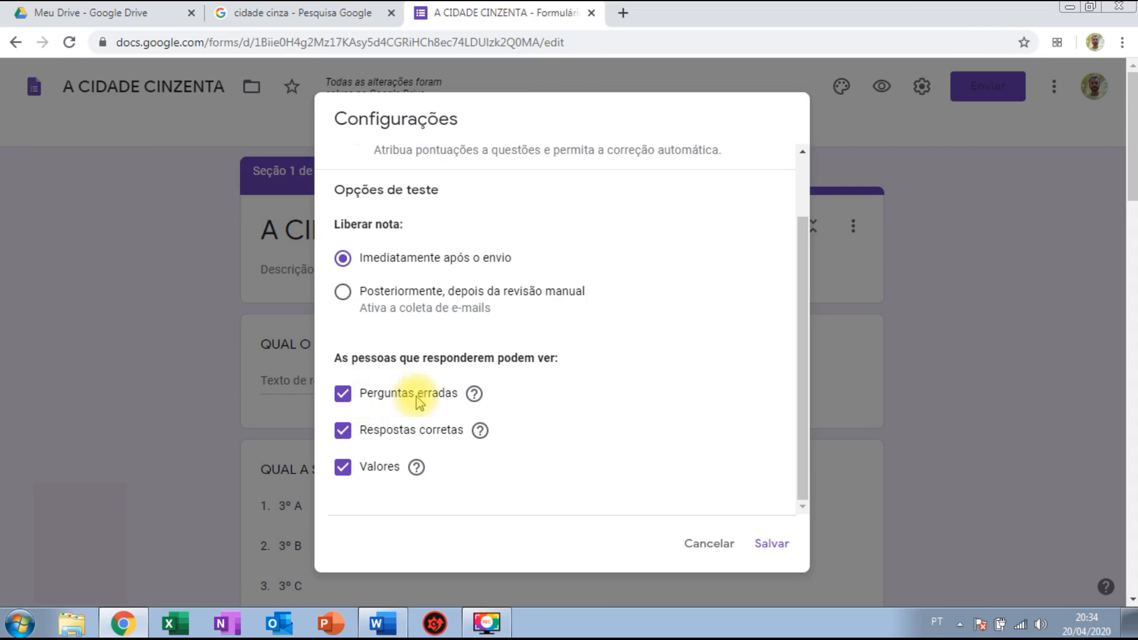
pyautogui.moveTo(476, 396)
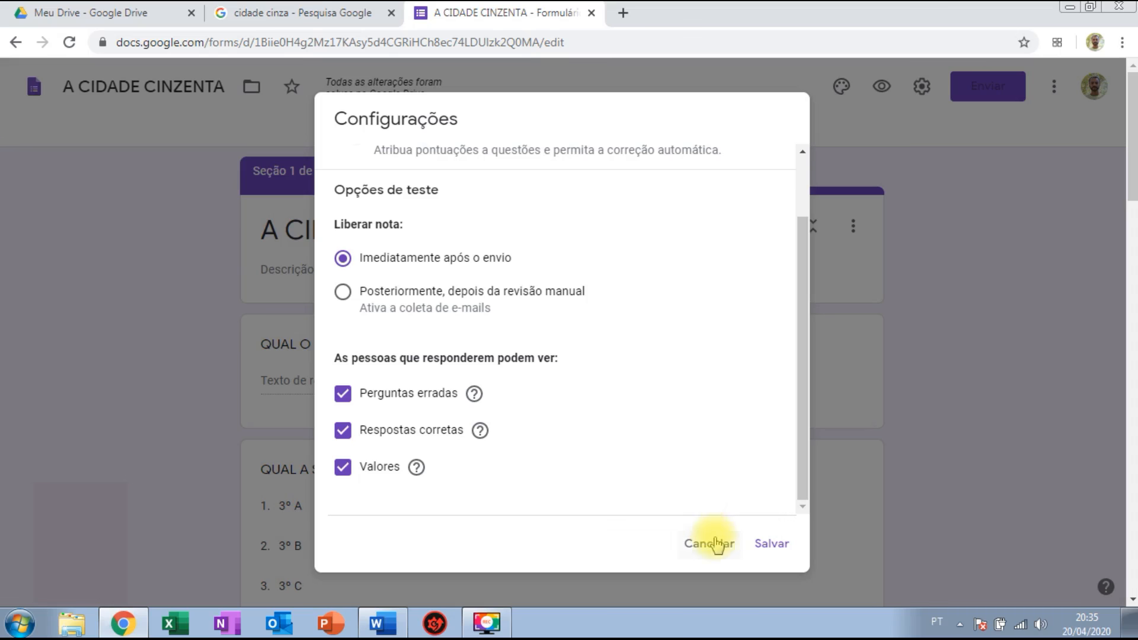
pyautogui.click(773, 543)
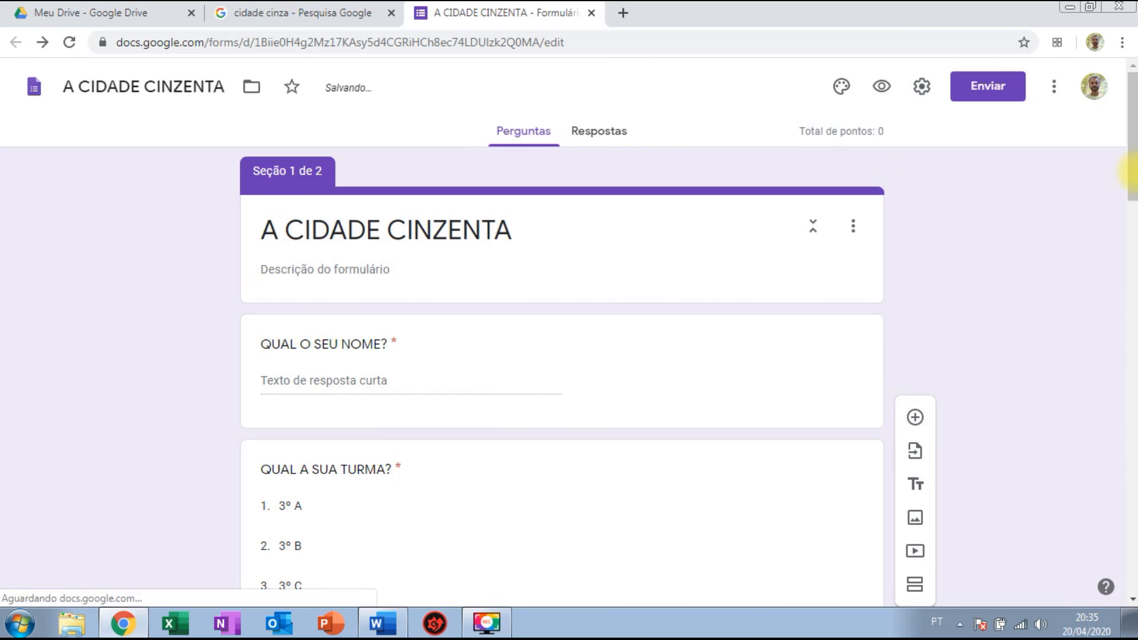
# Scroll down to question 4 about the city at sunrise and select its card.
pyautogui.moveTo(1132, 190); pyautogui.dragTo(1130, 452)
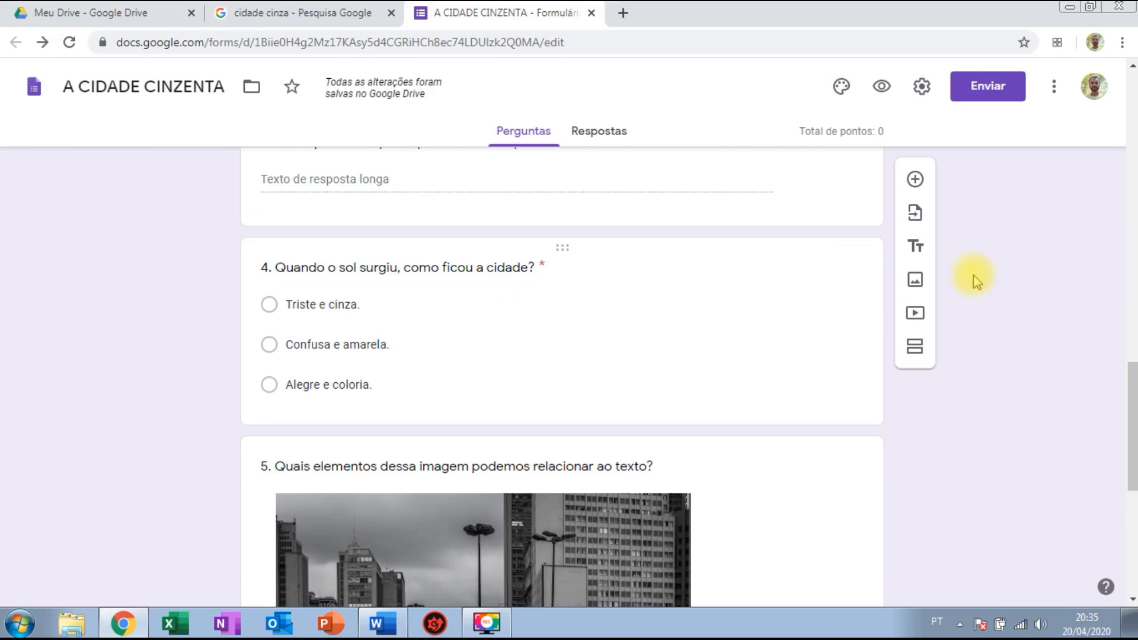
pyautogui.moveTo(1131, 406); pyautogui.dragTo(1132, 304)
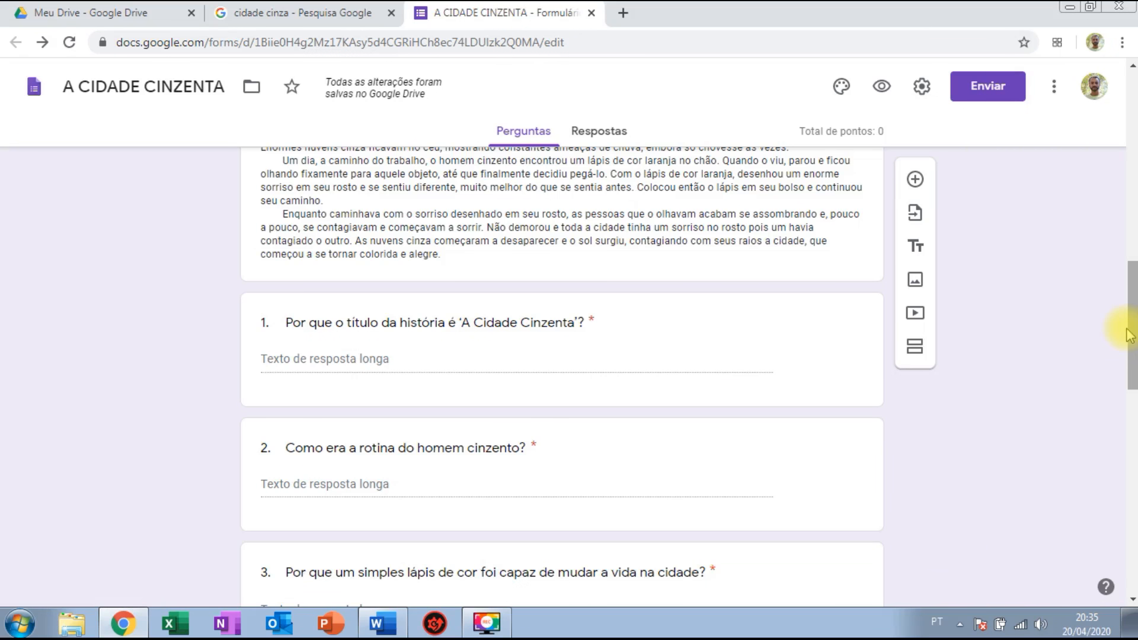
pyautogui.moveTo(1132, 326); pyautogui.dragTo(1132, 434)
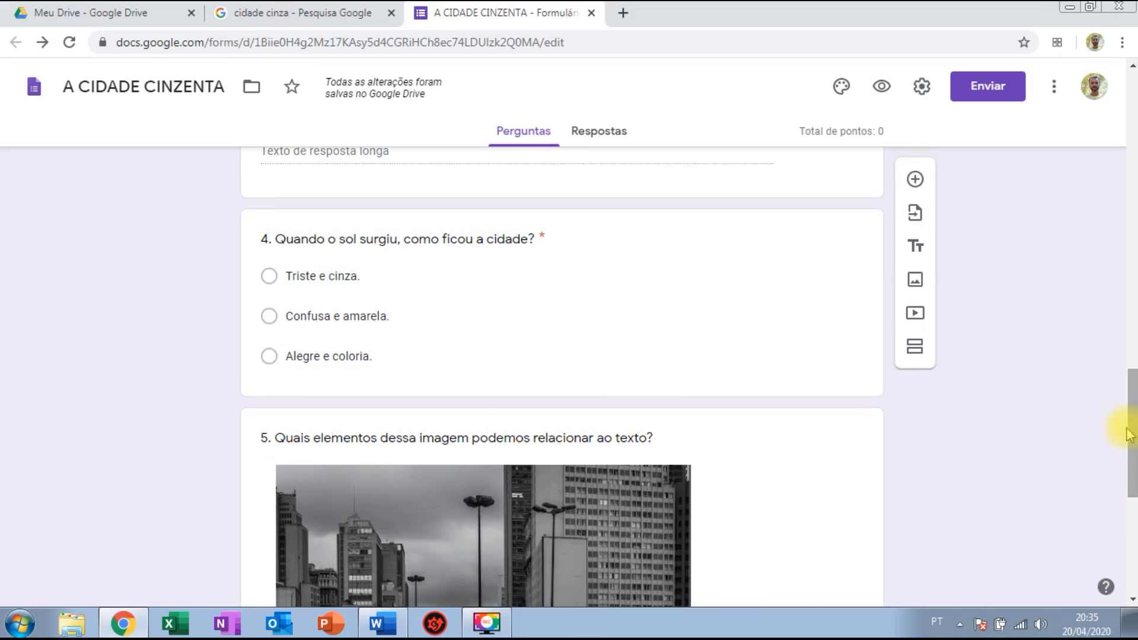
pyautogui.click(635, 334)
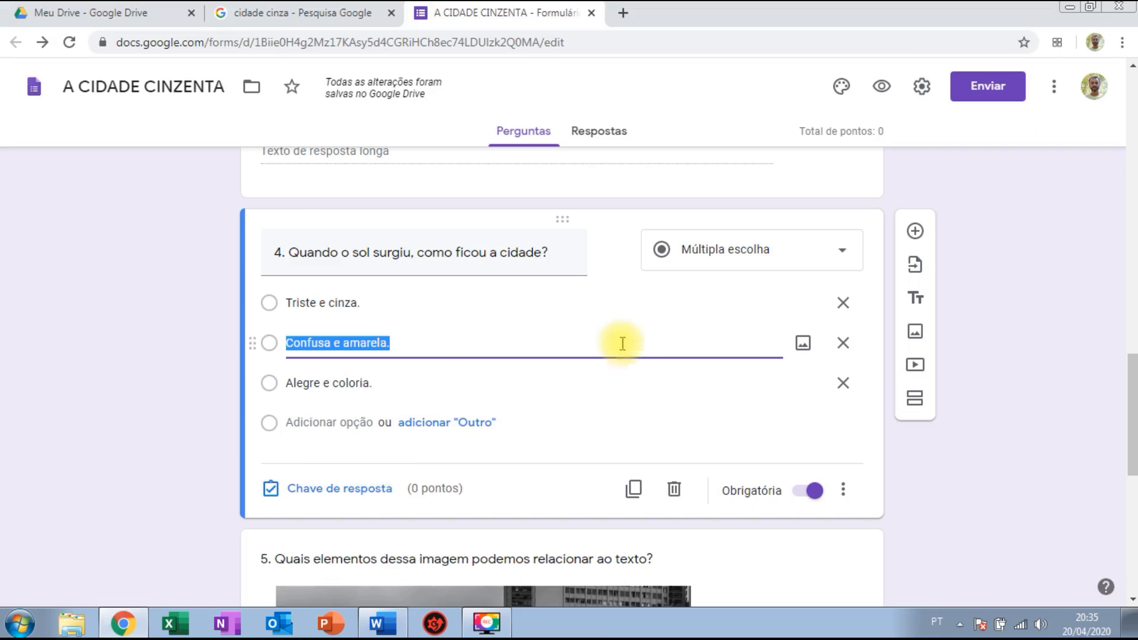
# Set question 4's answer key to 10 points with 'Alegre e coloria.' correct, and open answer feedback.
pyautogui.click(320, 489)
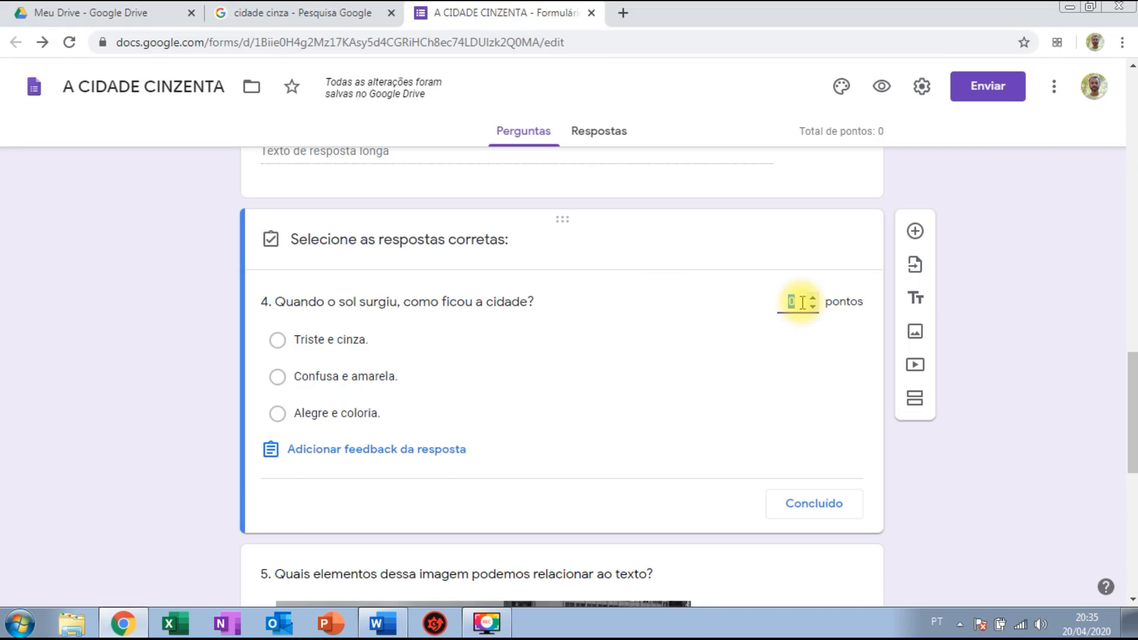
pyautogui.write('10')
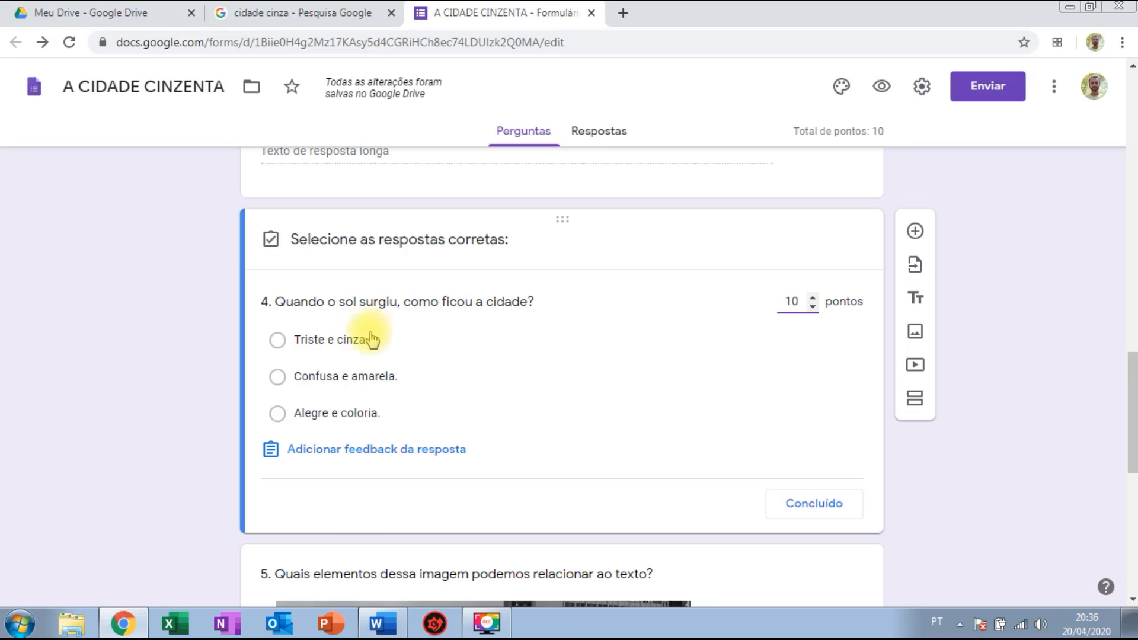
pyautogui.click(277, 414)
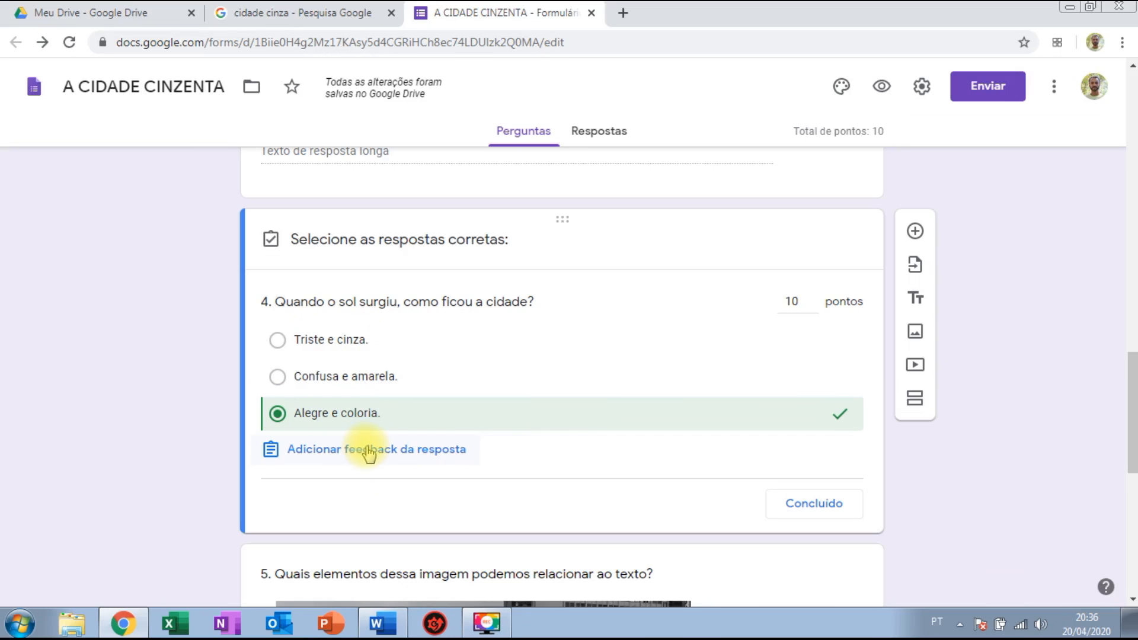
pyautogui.click(368, 452)
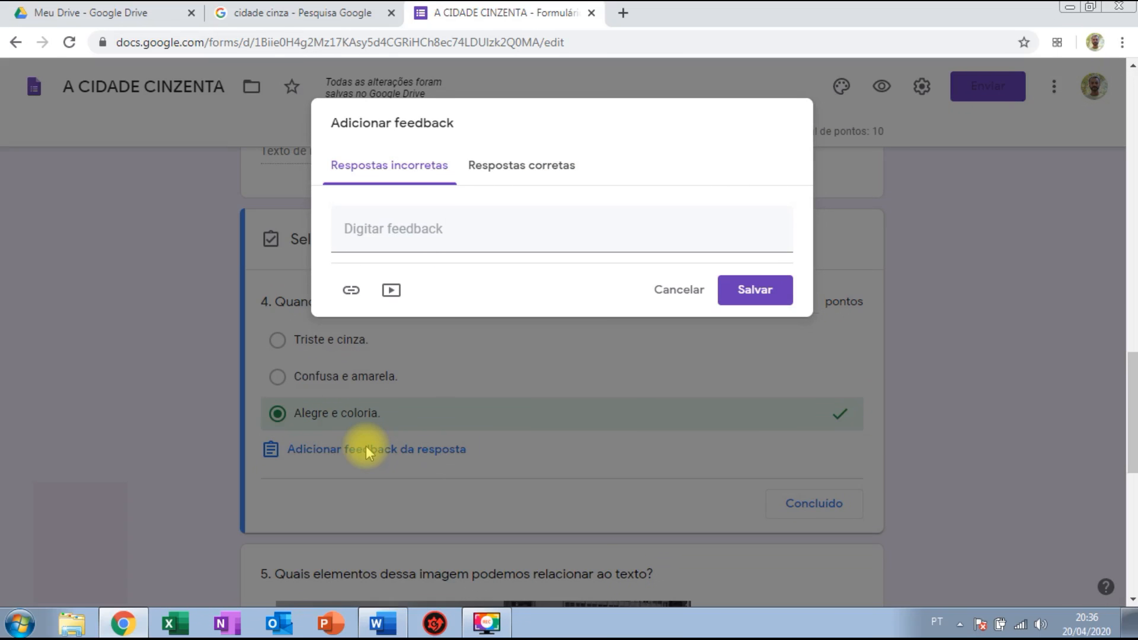
# Enter 'Parabéns!' as correct feedback and 'Que pena, leia o texto novamente' as incorrect feedback, then save.
pyautogui.click(468, 243)
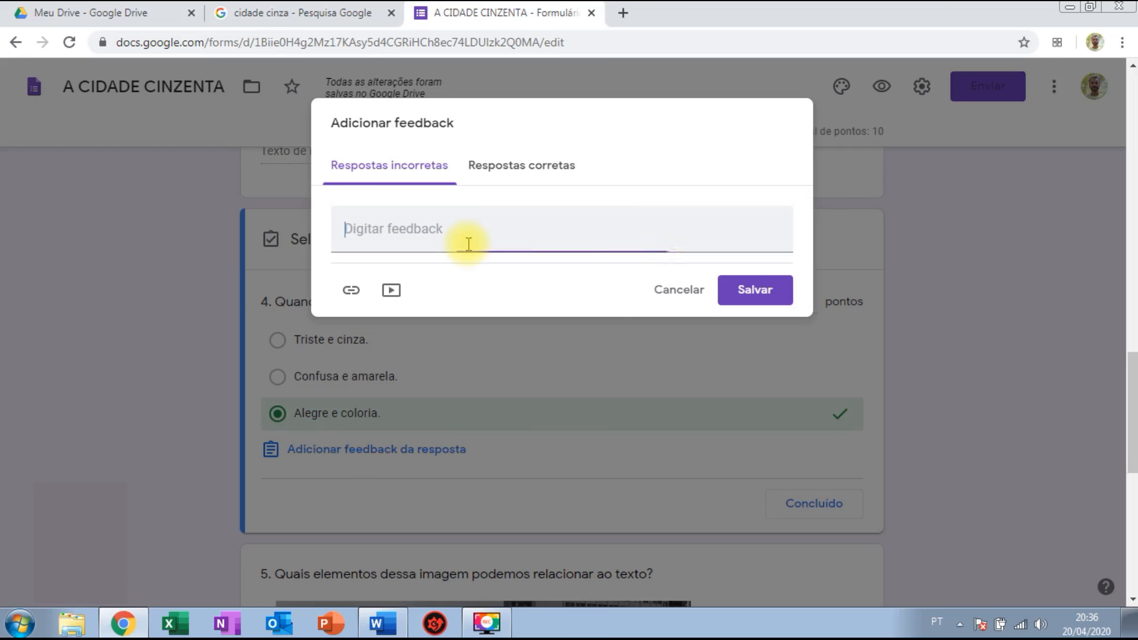
pyautogui.write('qUE')
pyautogui.press('BackSpace')
pyautogui.press('BackSpace')
pyautogui.press('BackSpace')
pyautogui.press('BackSpace')
pyautogui.write('Que pena.')
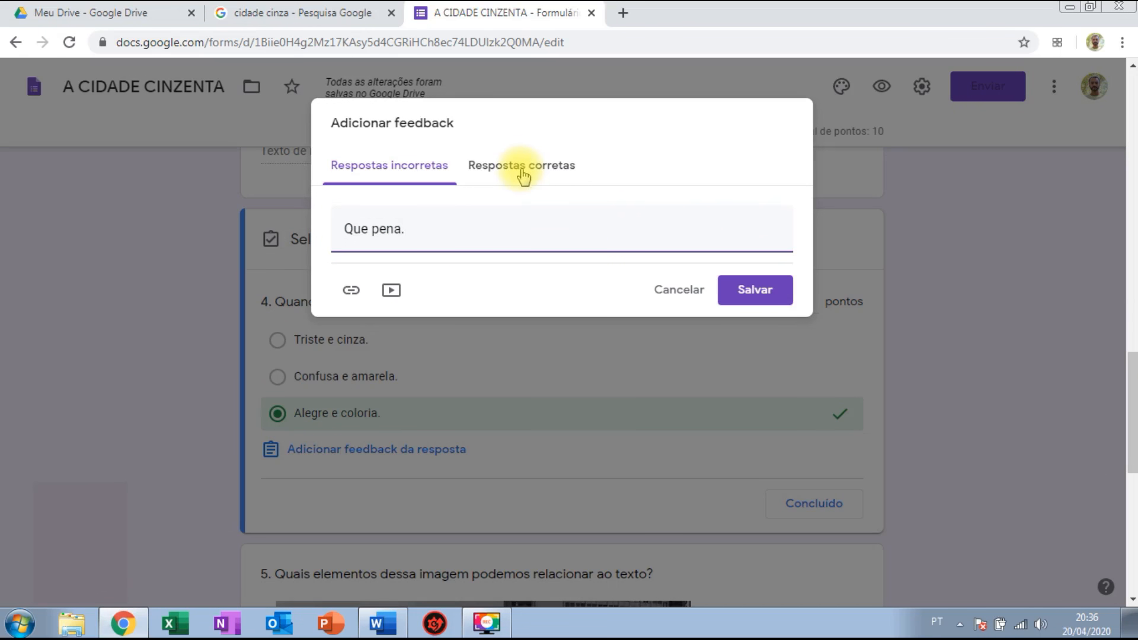
pyautogui.click(522, 173)
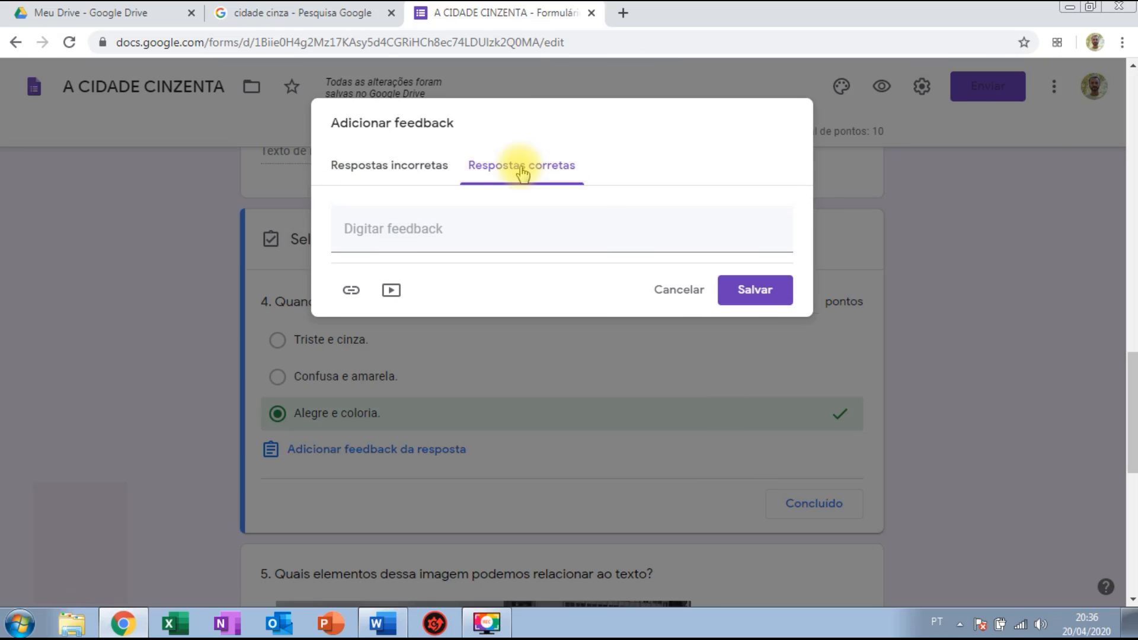
pyautogui.click(484, 236)
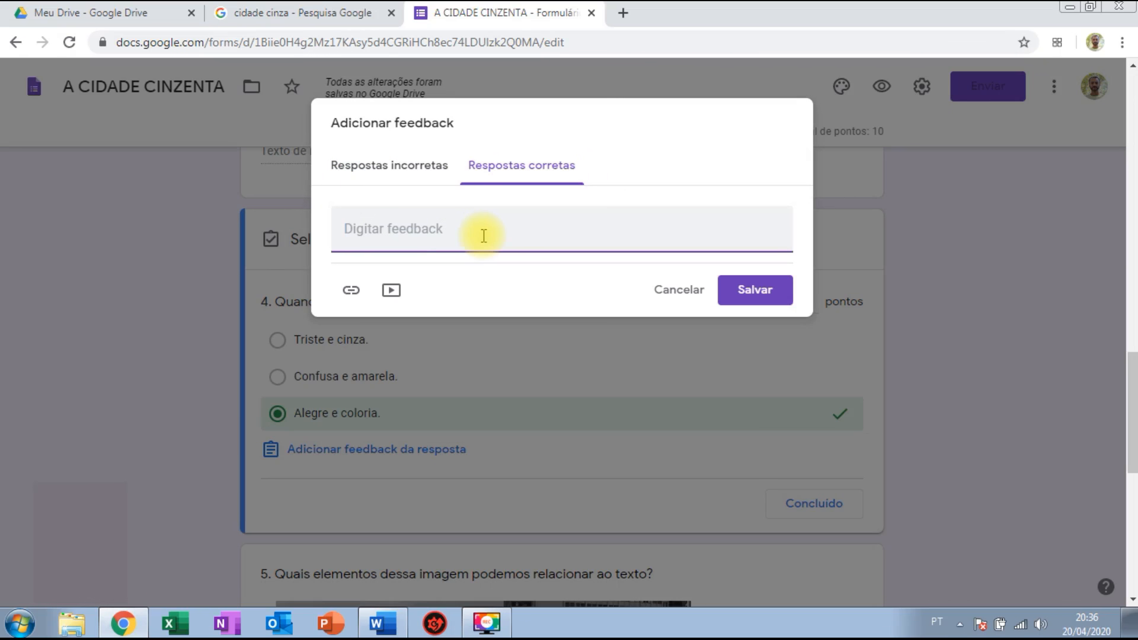
pyautogui.write('Parabéns!')
pyautogui.click(361, 166)
pyautogui.click(424, 230)
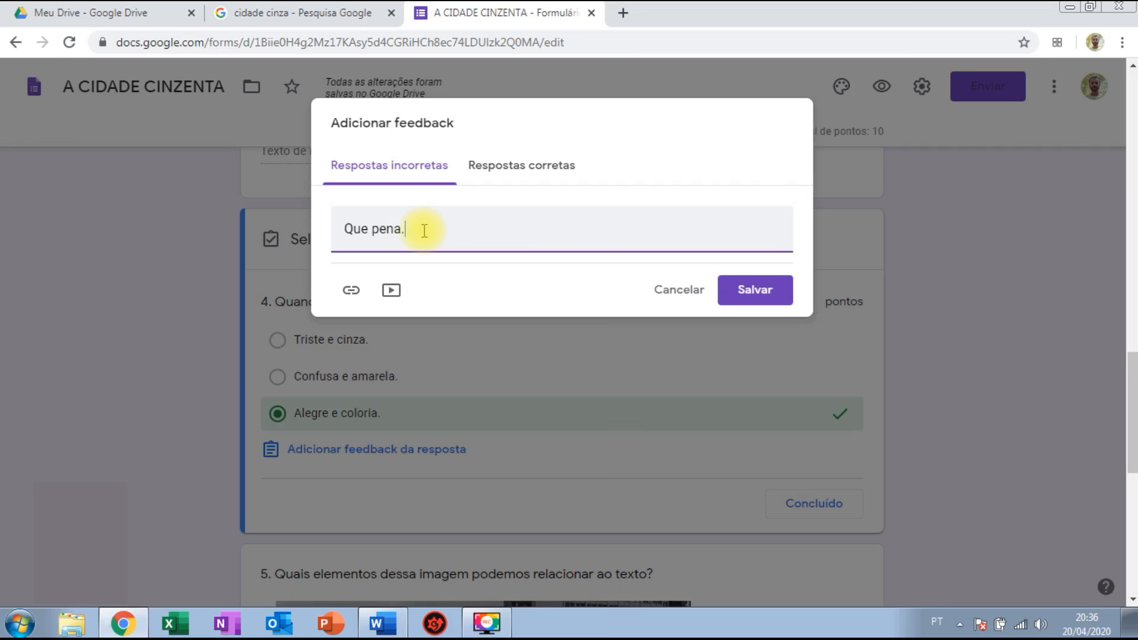
pyautogui.write(', leia o texto novamente')
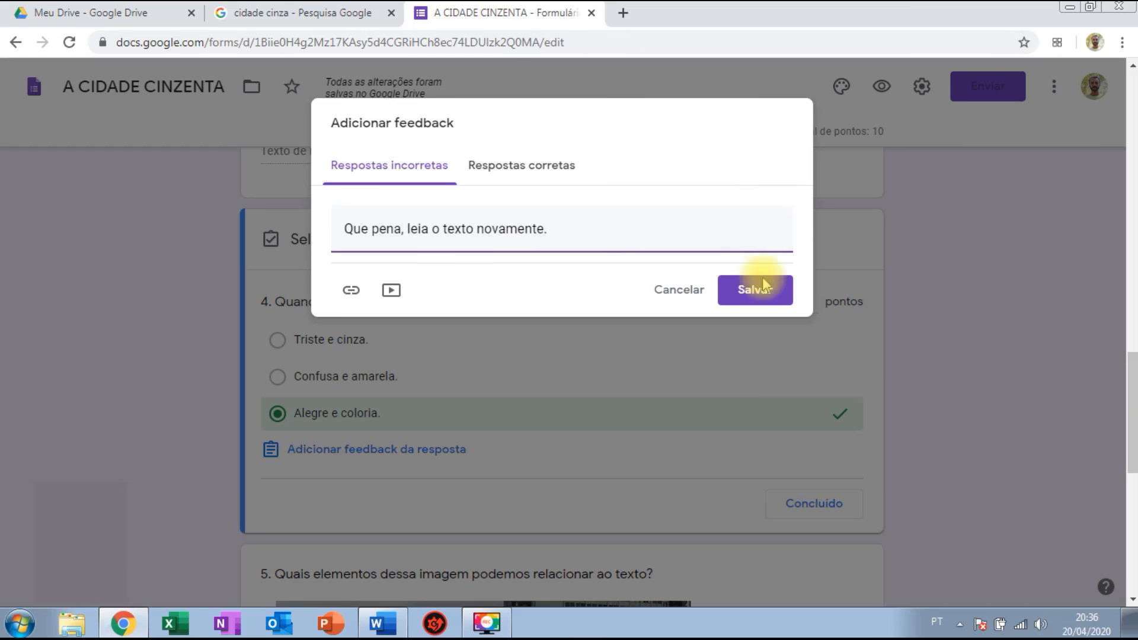
pyautogui.click(759, 298)
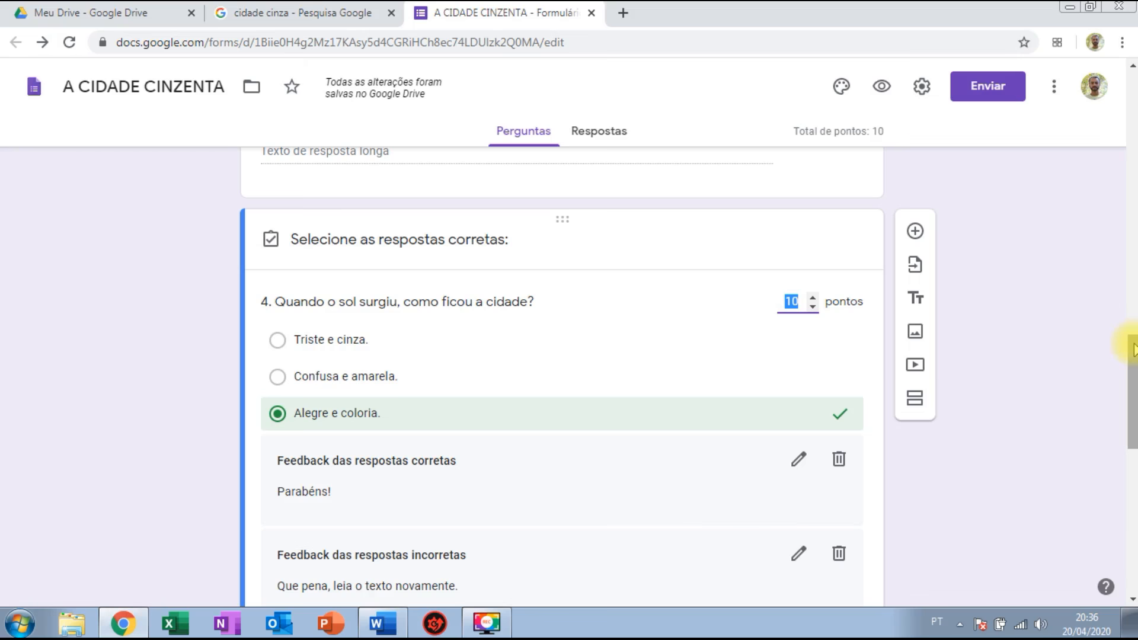
# Scroll to checkbox question 5 and select it, briefly revisiting question 4's answer key.
pyautogui.scroll(-4, 1130, 426)
pyautogui.moveTo(1130, 418); pyautogui.dragTo(1130, 453)
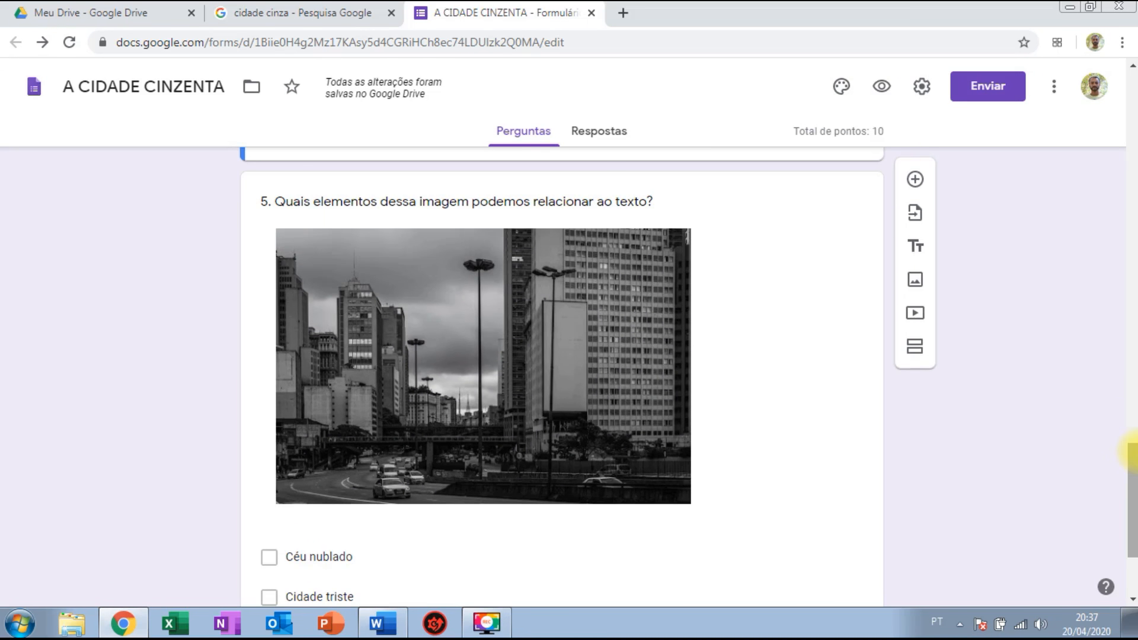
pyautogui.click(749, 320)
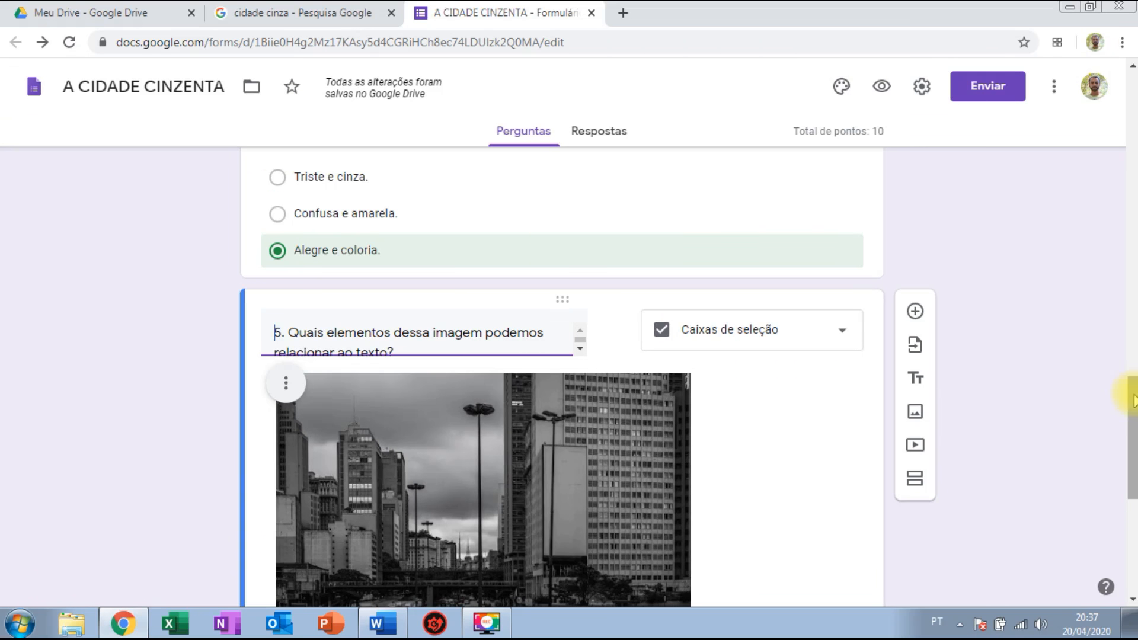
pyautogui.moveTo(1135, 401); pyautogui.dragTo(1135, 401)
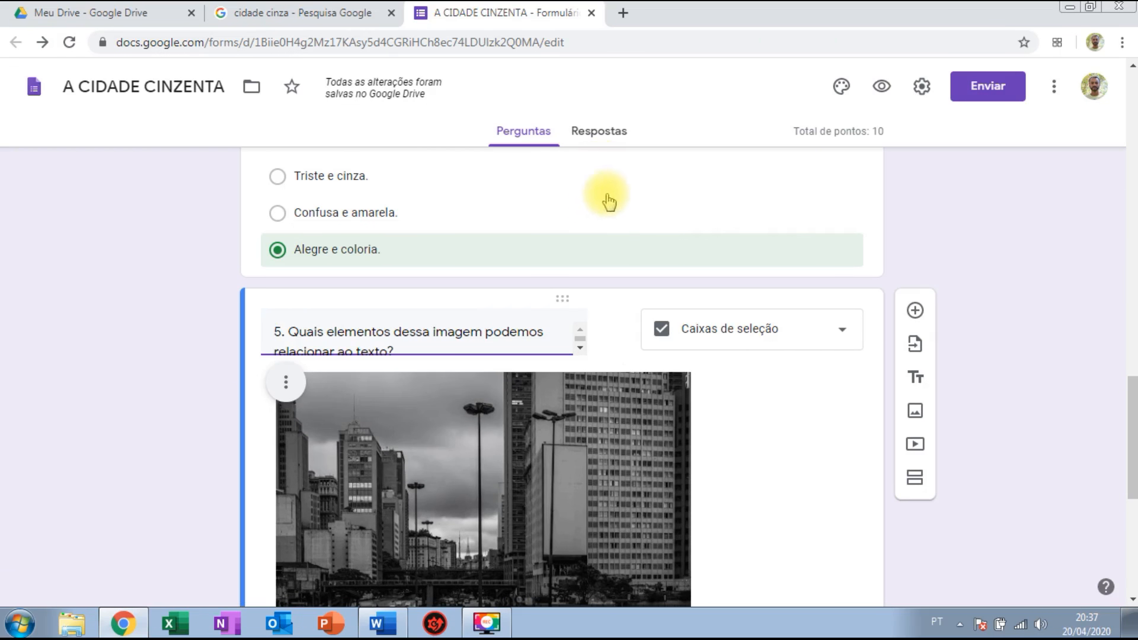
pyautogui.click(758, 213)
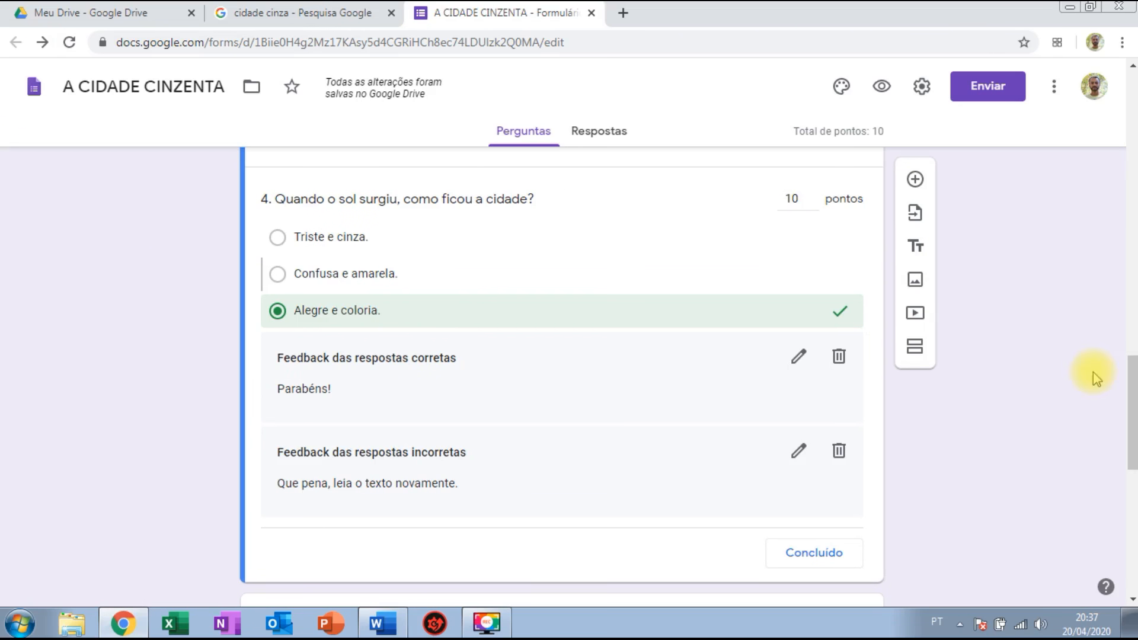
pyautogui.moveTo(1125, 422); pyautogui.dragTo(1134, 565)
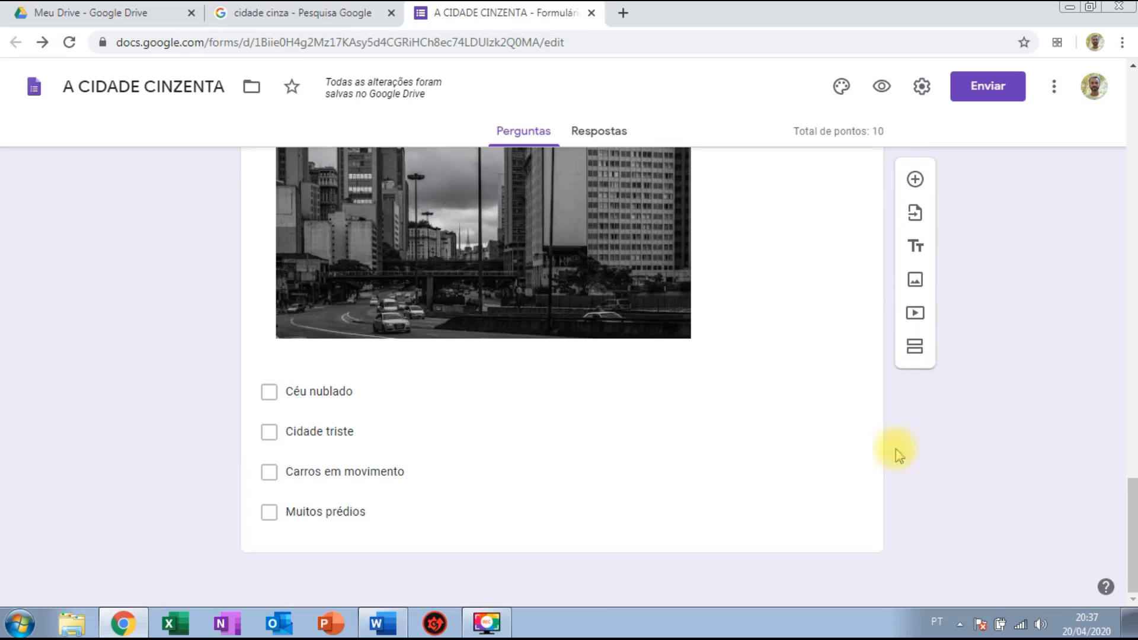
pyautogui.click(741, 358)
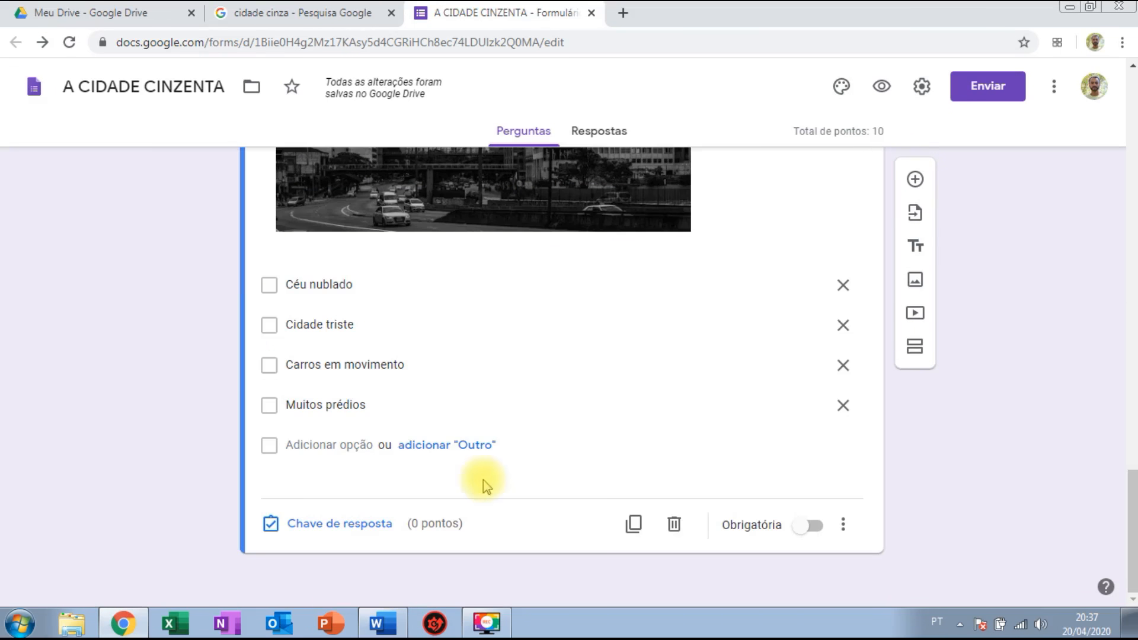
# Give question 5 10 points, mark Céu nublado and Cidade triste correct, and close the answer key.
pyautogui.click(347, 524)
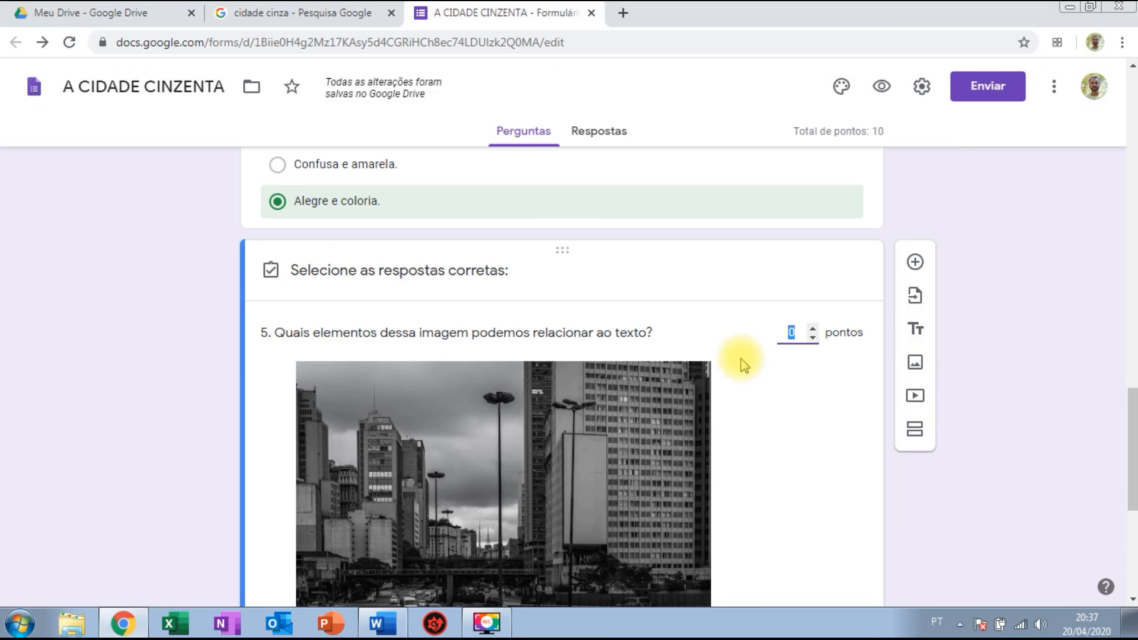
pyautogui.write('10')
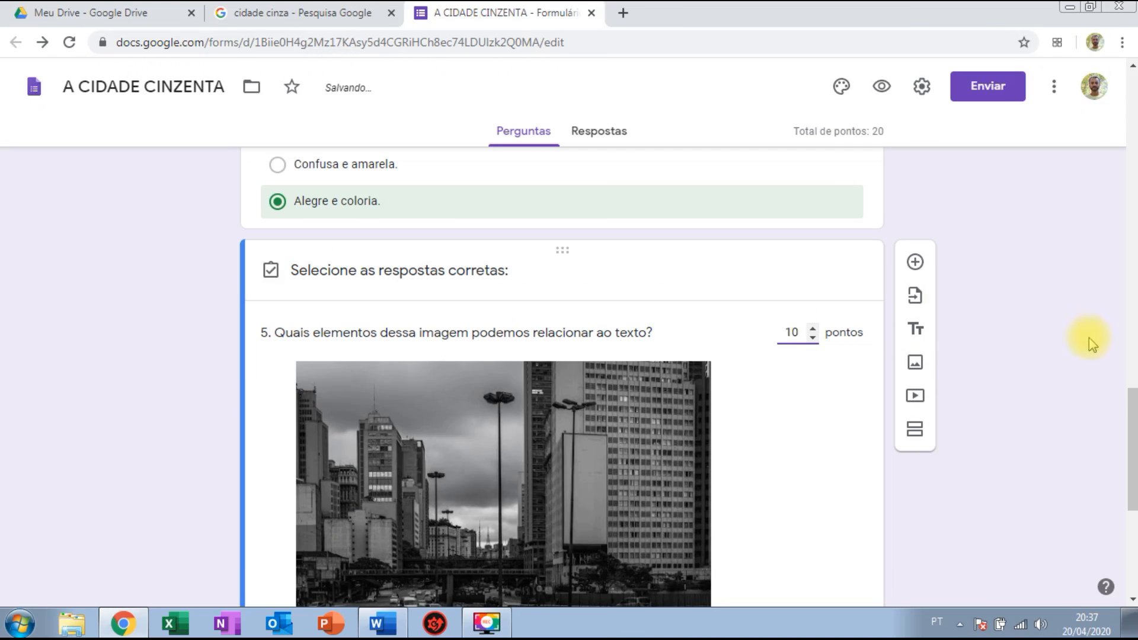
pyautogui.moveTo(1131, 450); pyautogui.dragTo(1132, 522)
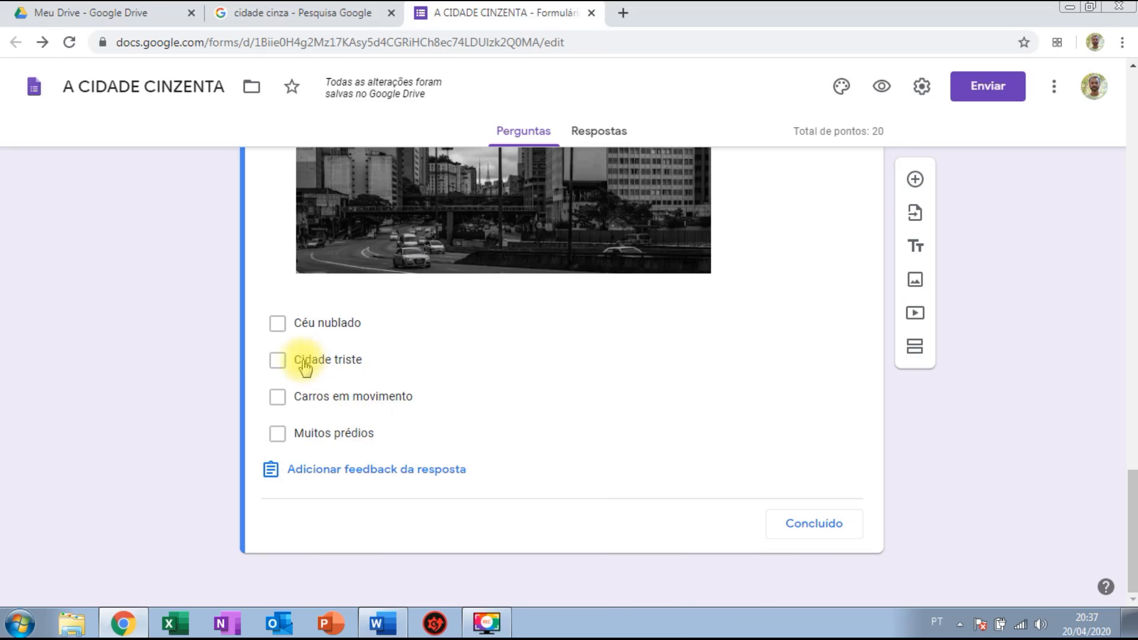
pyautogui.click(277, 323)
pyautogui.click(277, 361)
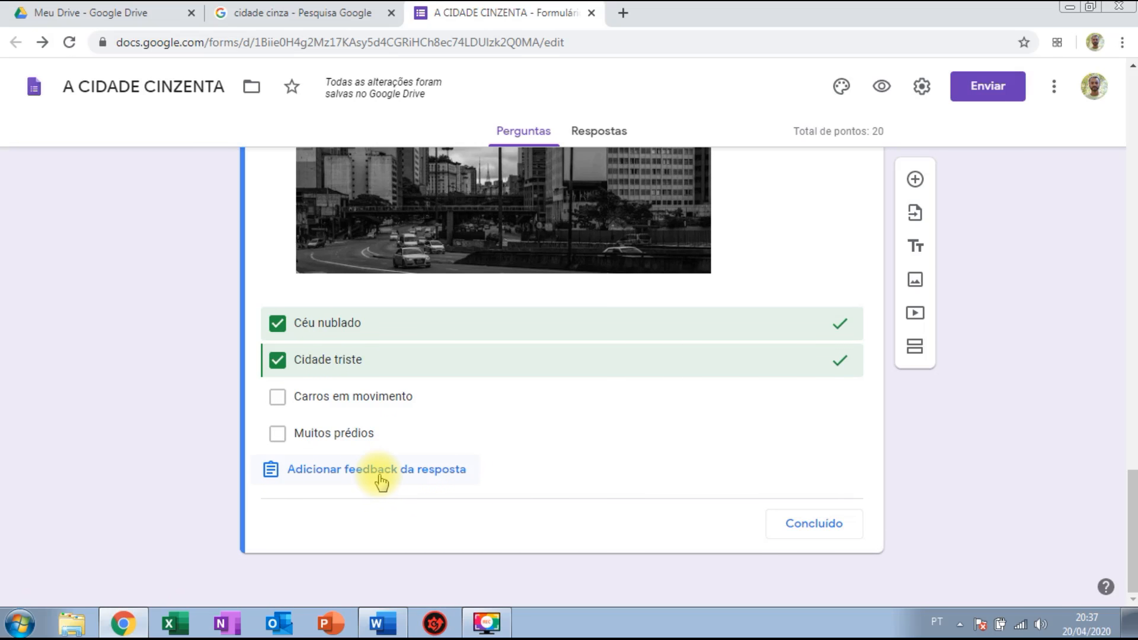
pyautogui.click(794, 533)
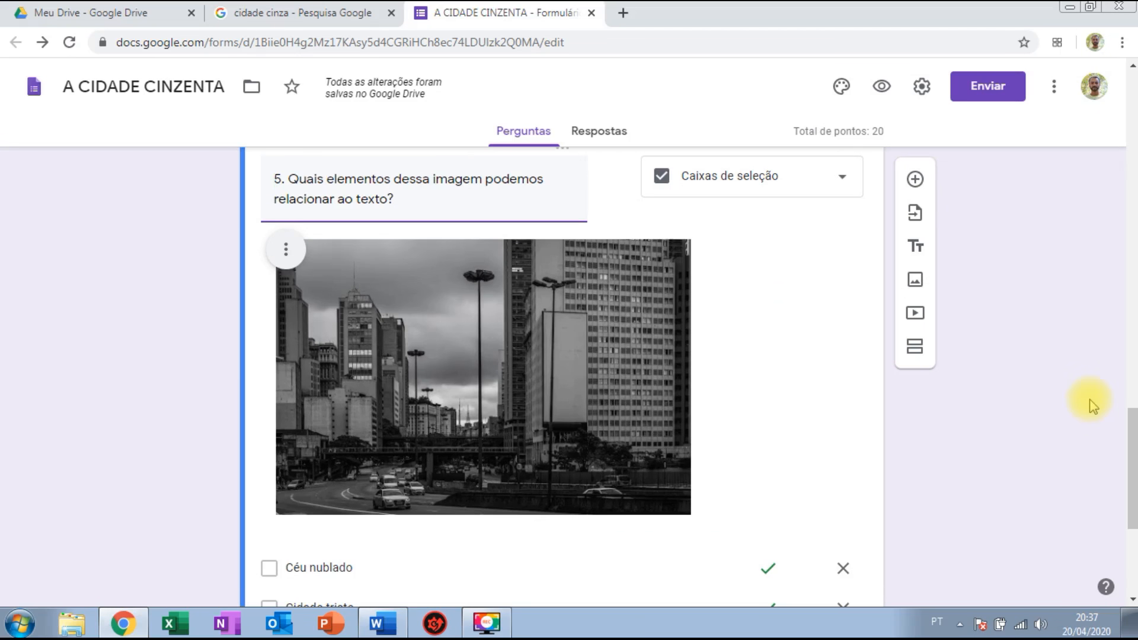
pyautogui.moveTo(1128, 452); pyautogui.dragTo(1129, 320)
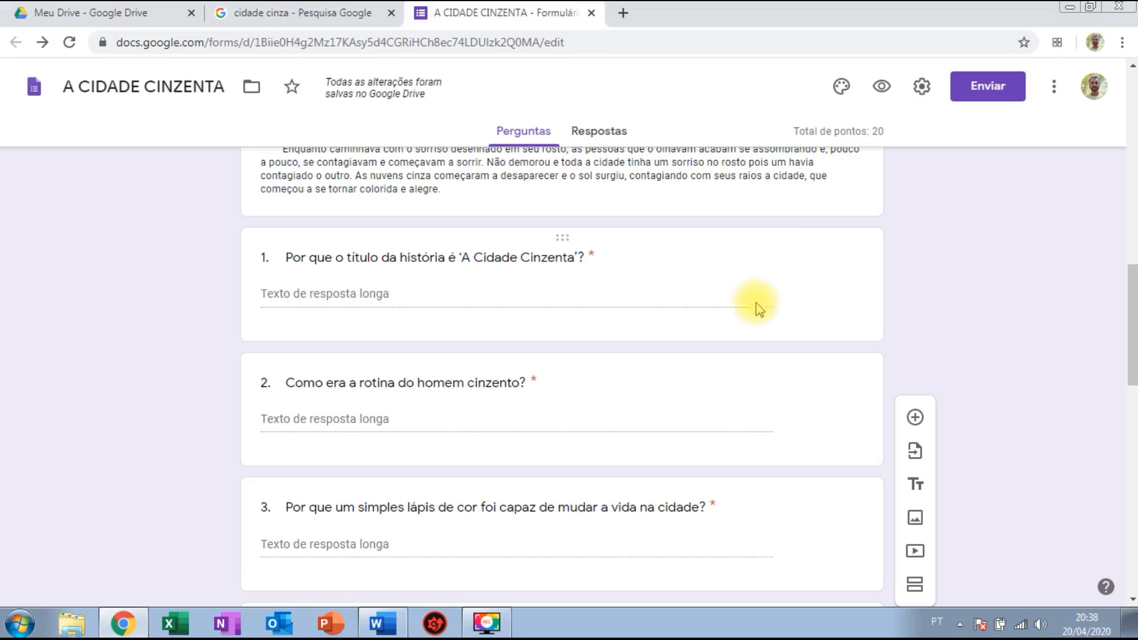
# Add Comprimento response validation with a minimum character count rule to question 1.
pyautogui.click(770, 279)
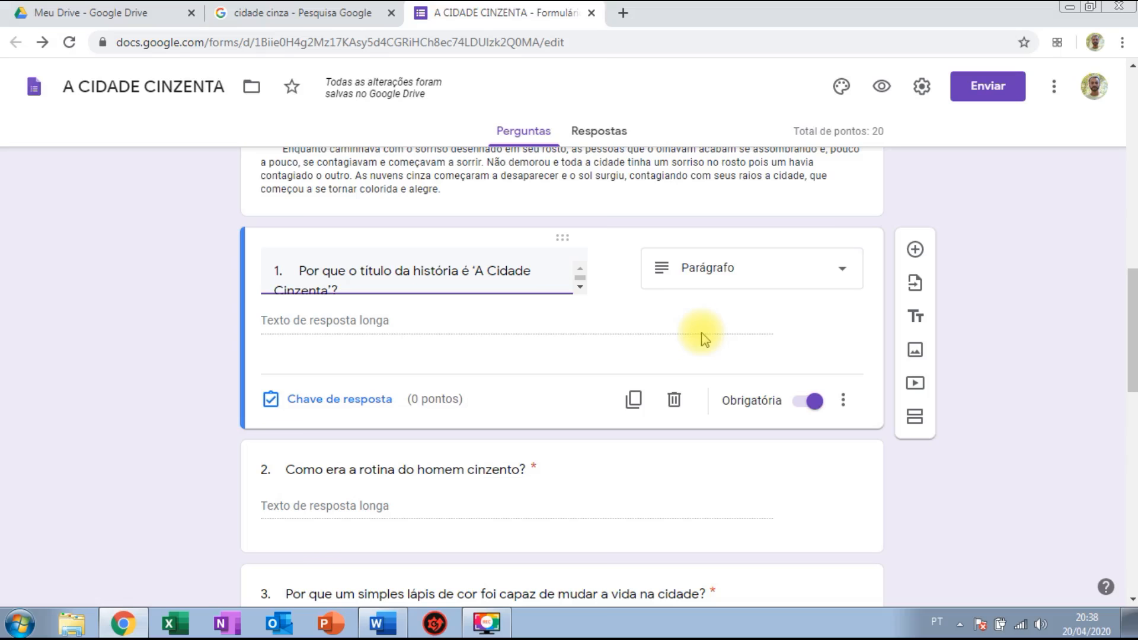
pyautogui.click(845, 402)
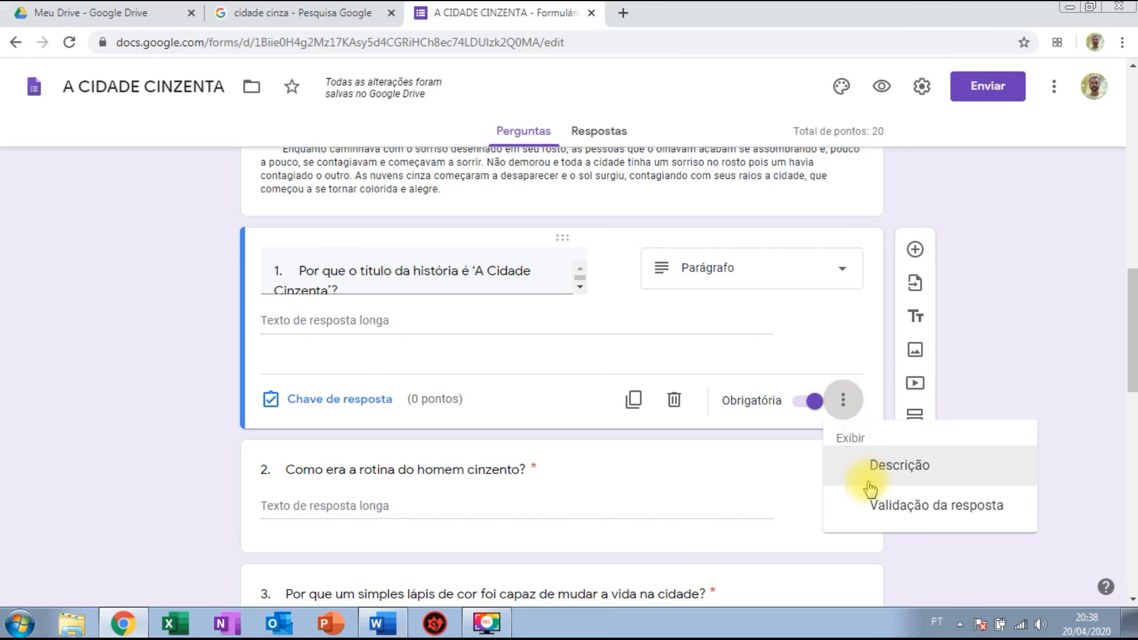
pyautogui.click(911, 507)
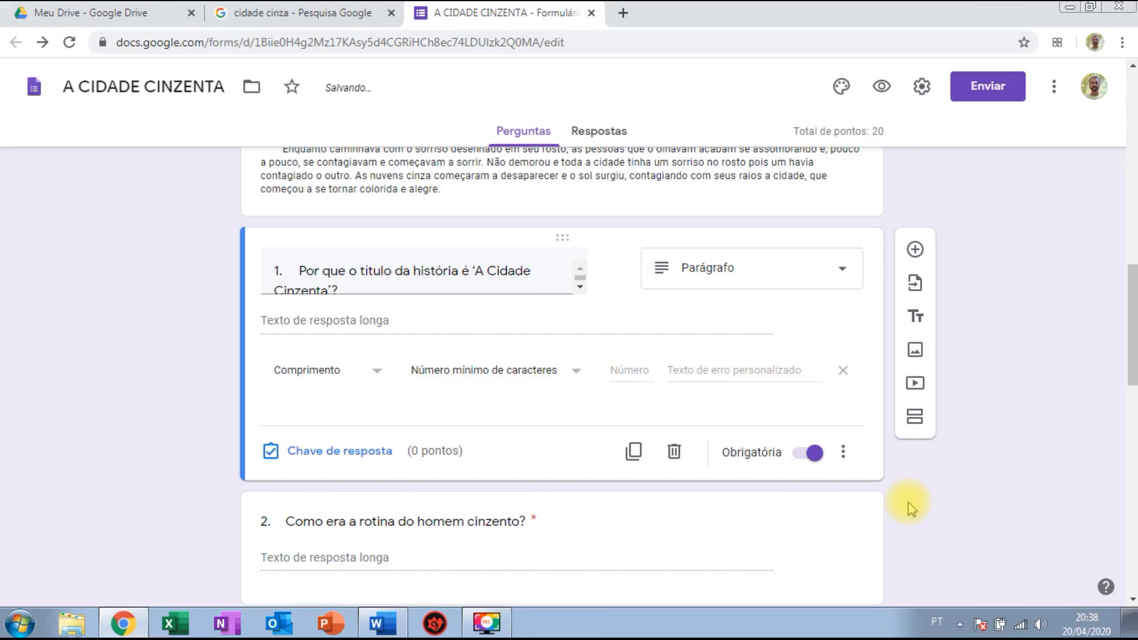
pyautogui.click(337, 381)
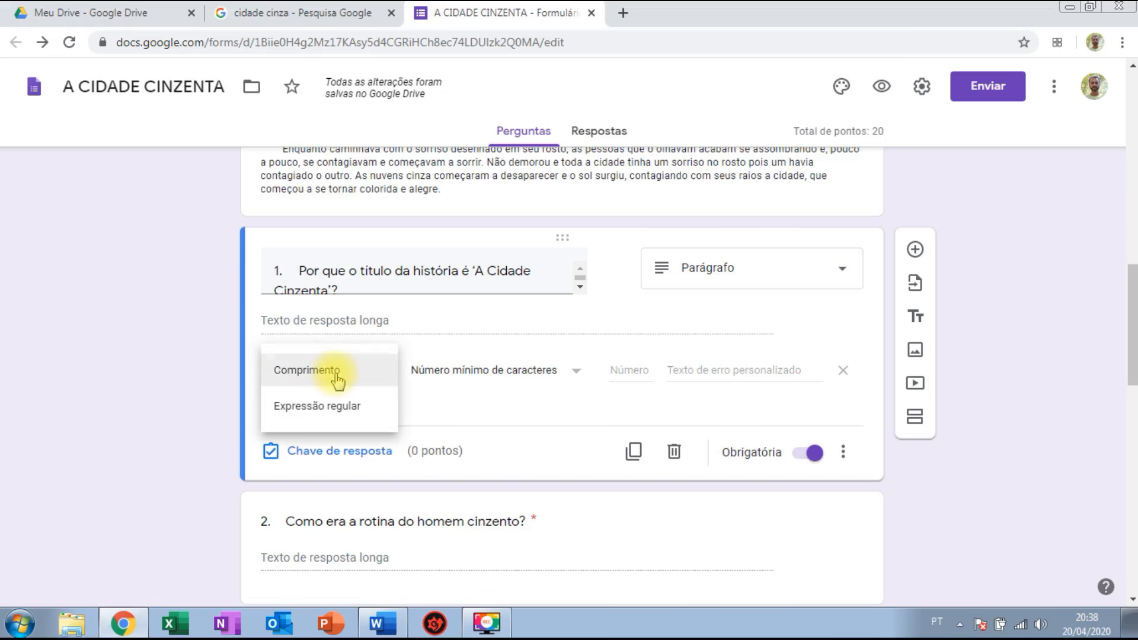
pyautogui.click(445, 379)
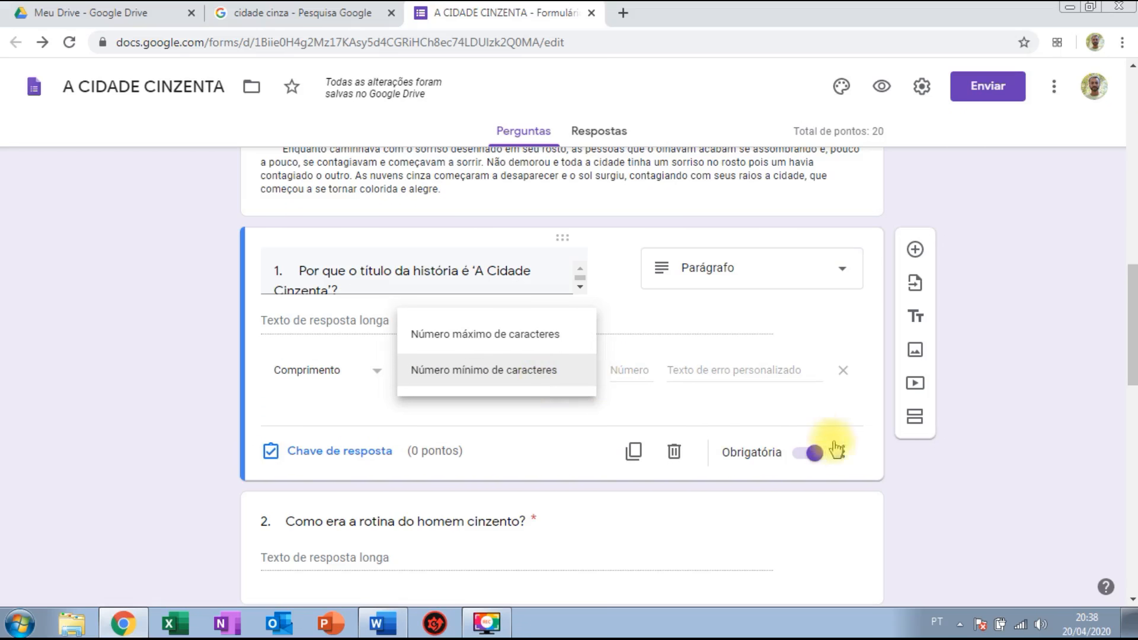
pyautogui.click(858, 409)
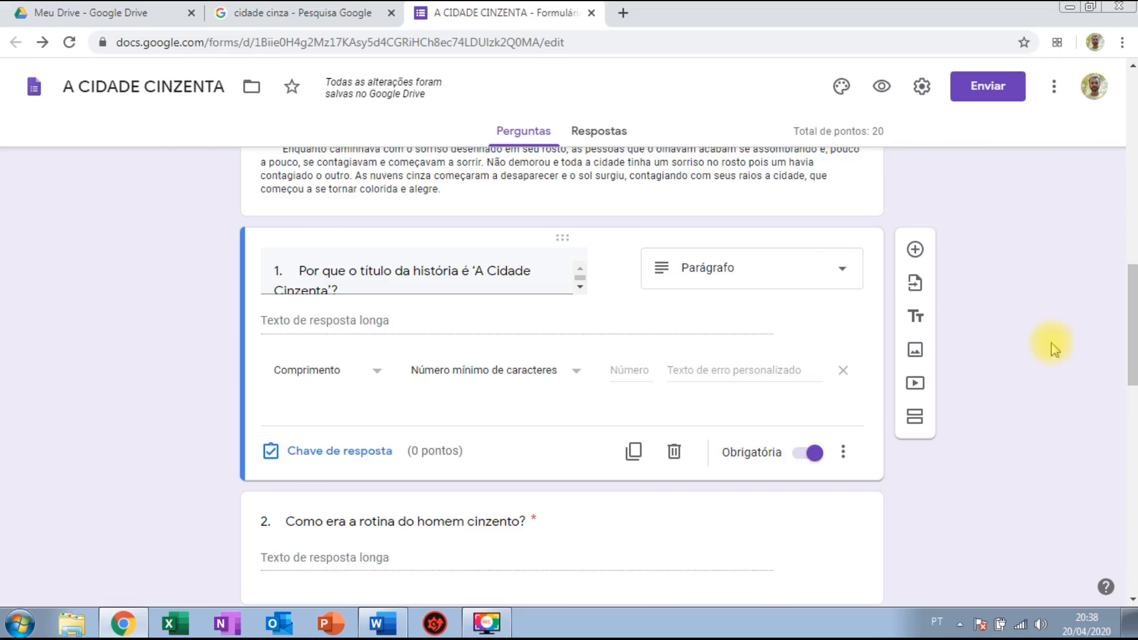
pyautogui.moveTo(1135, 332); pyautogui.dragTo(1135, 129)
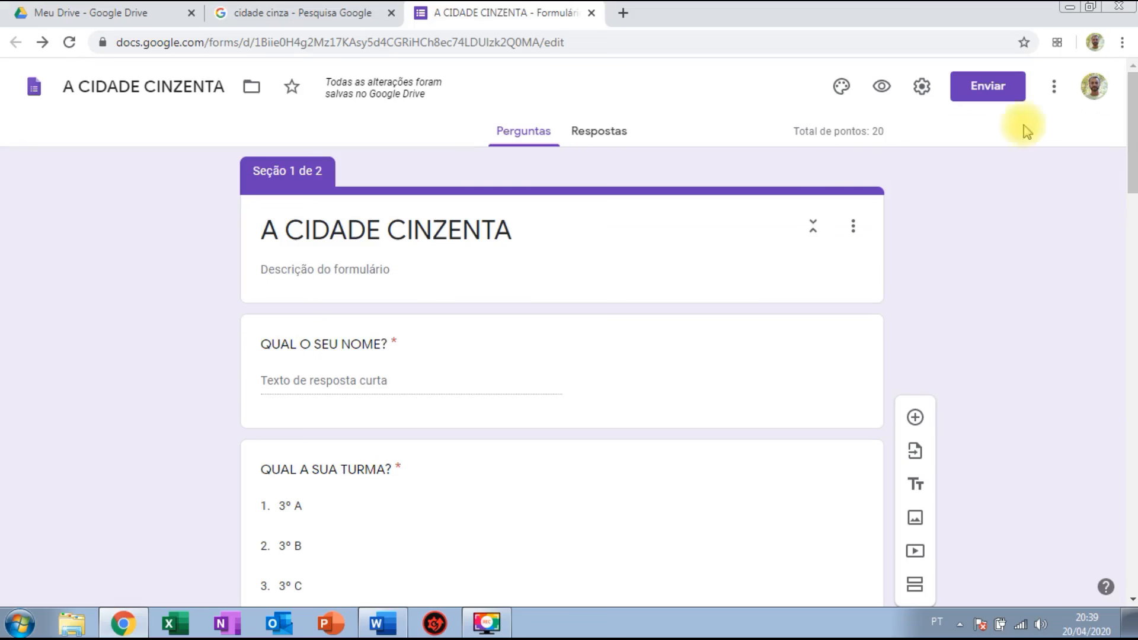
# Open the theme's header image picker to show the Trabalho e escola images.
pyautogui.click(842, 89)
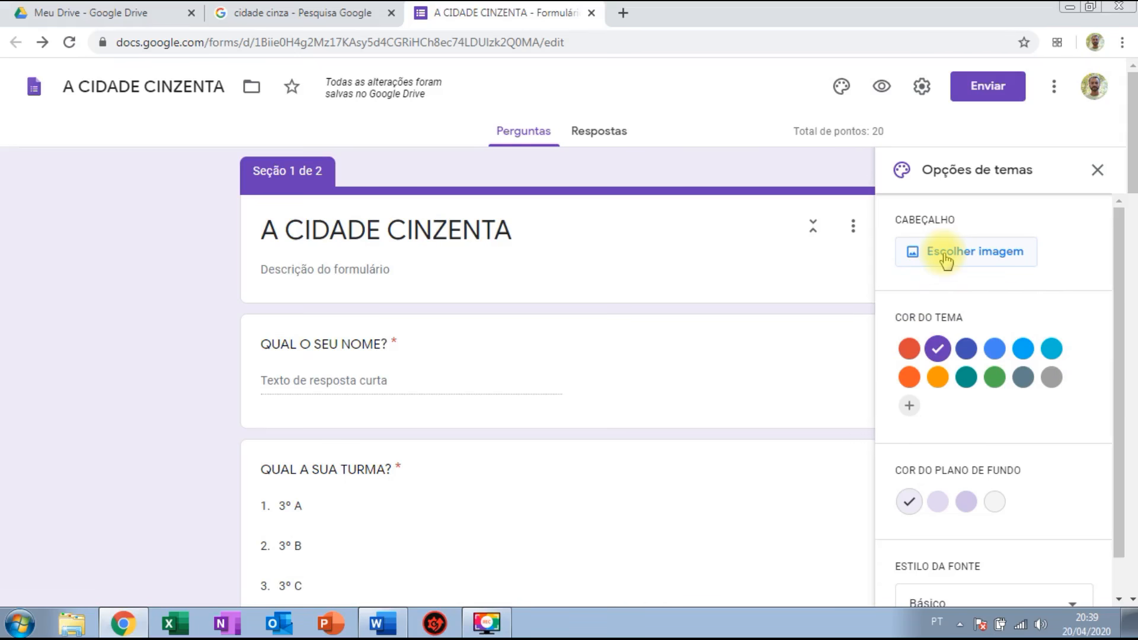
pyautogui.click(988, 260)
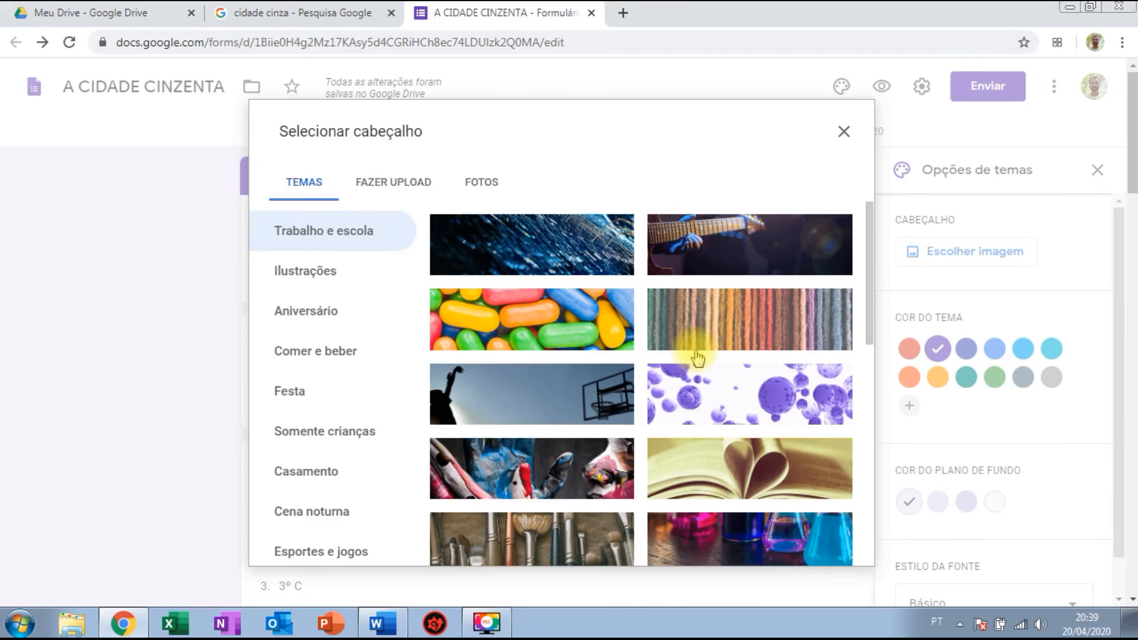
# Upload the 'cidade cinza' picture from Área de Trabalho as the header image.
pyautogui.click(398, 187)
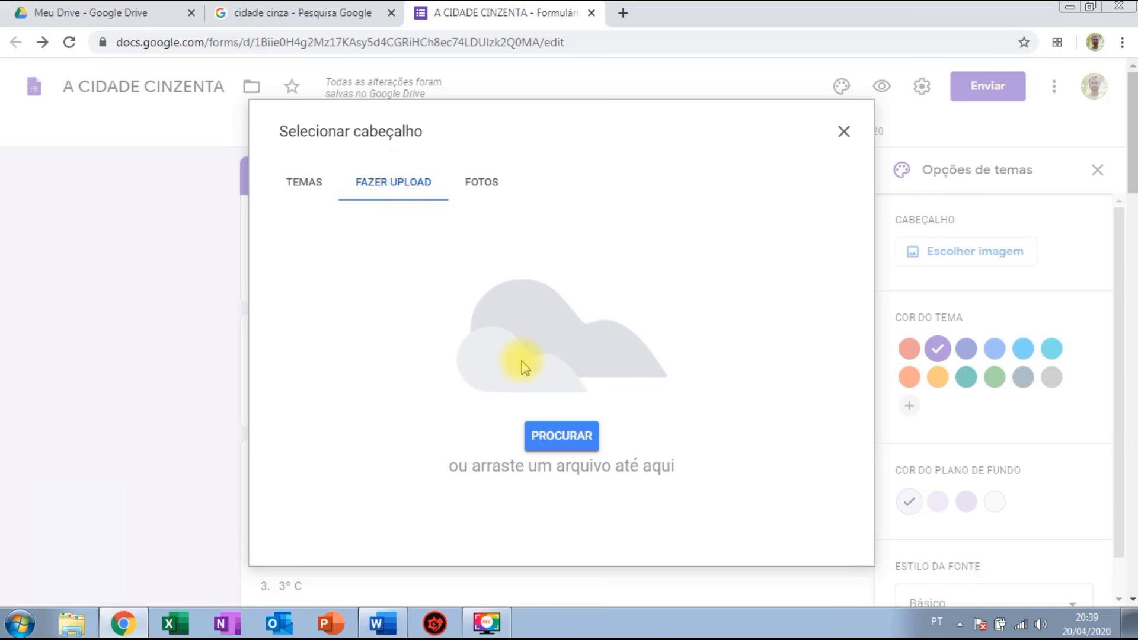
pyautogui.click(558, 439)
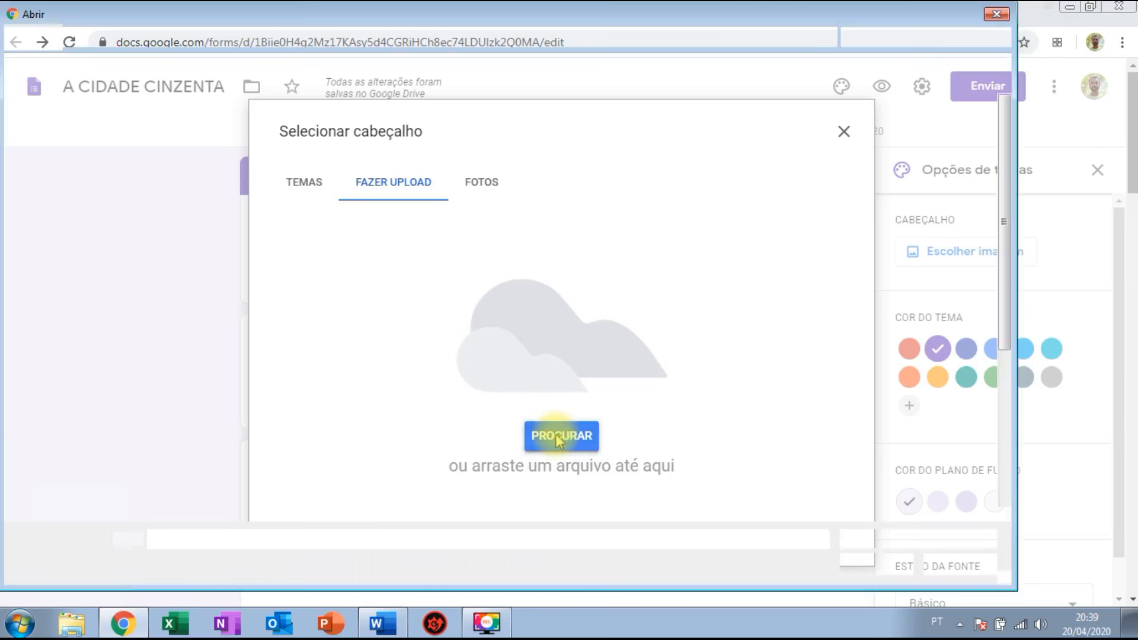
pyautogui.click(94, 118)
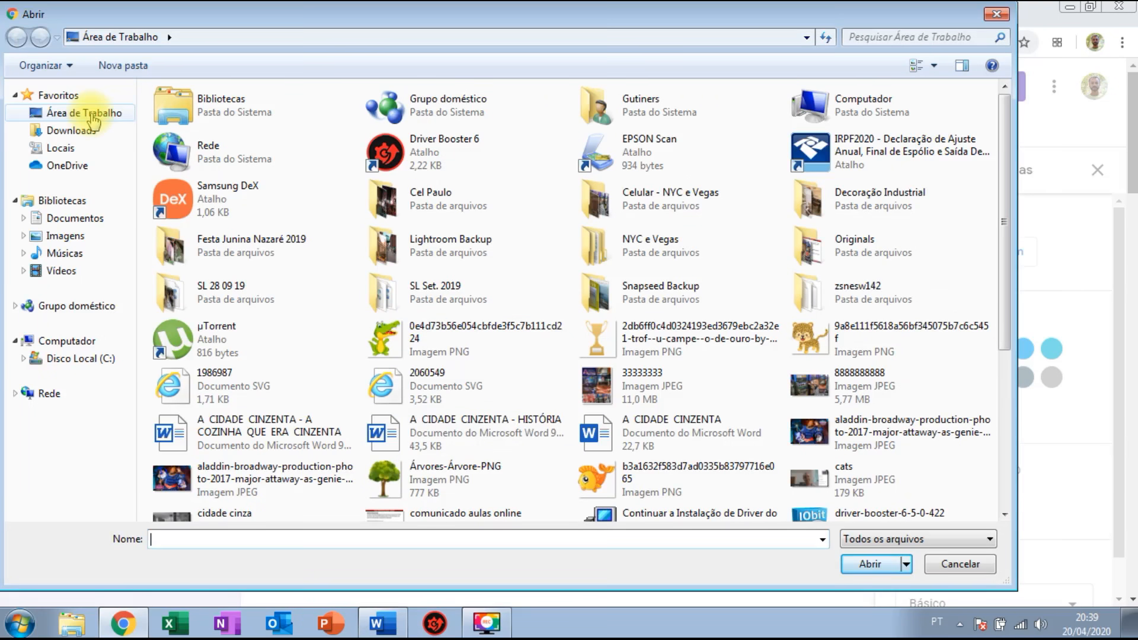
pyautogui.moveTo(1003, 300); pyautogui.dragTo(1015, 437)
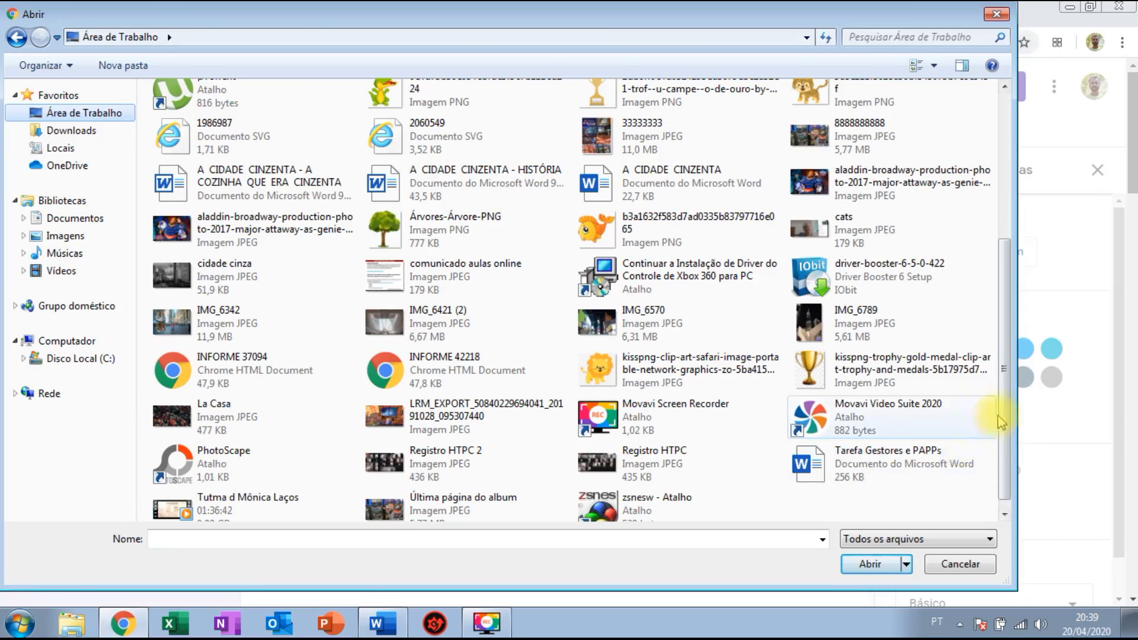
pyautogui.scroll(-1, 1002, 424)
pyautogui.moveTo(1002, 424); pyautogui.dragTo(1000, 354)
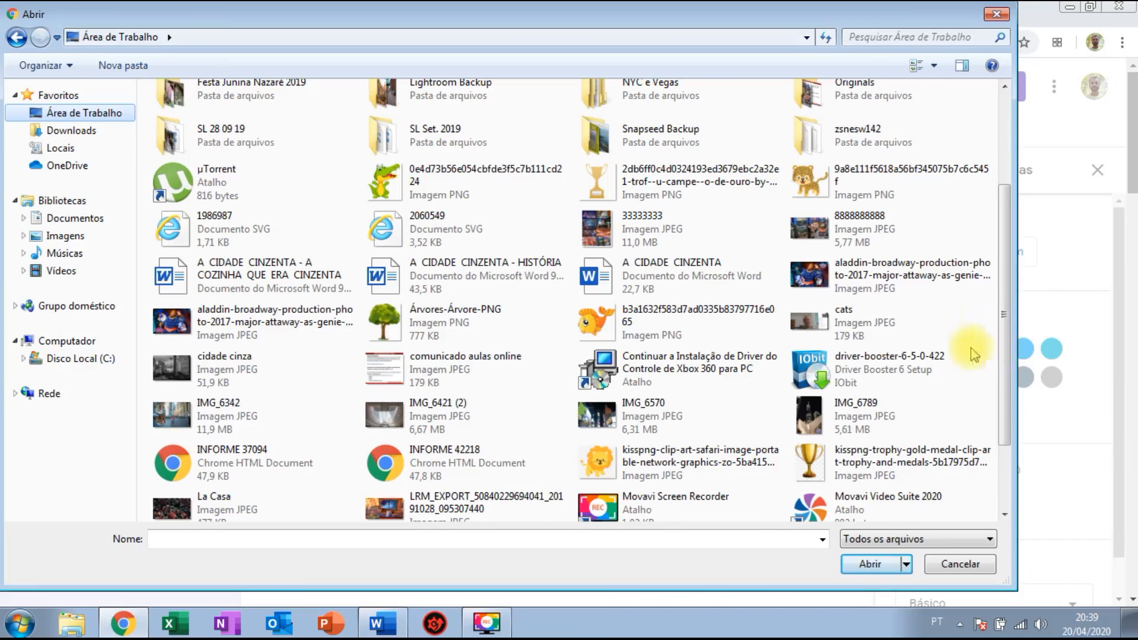
pyautogui.click(217, 363)
pyautogui.doubleClick(216, 363)
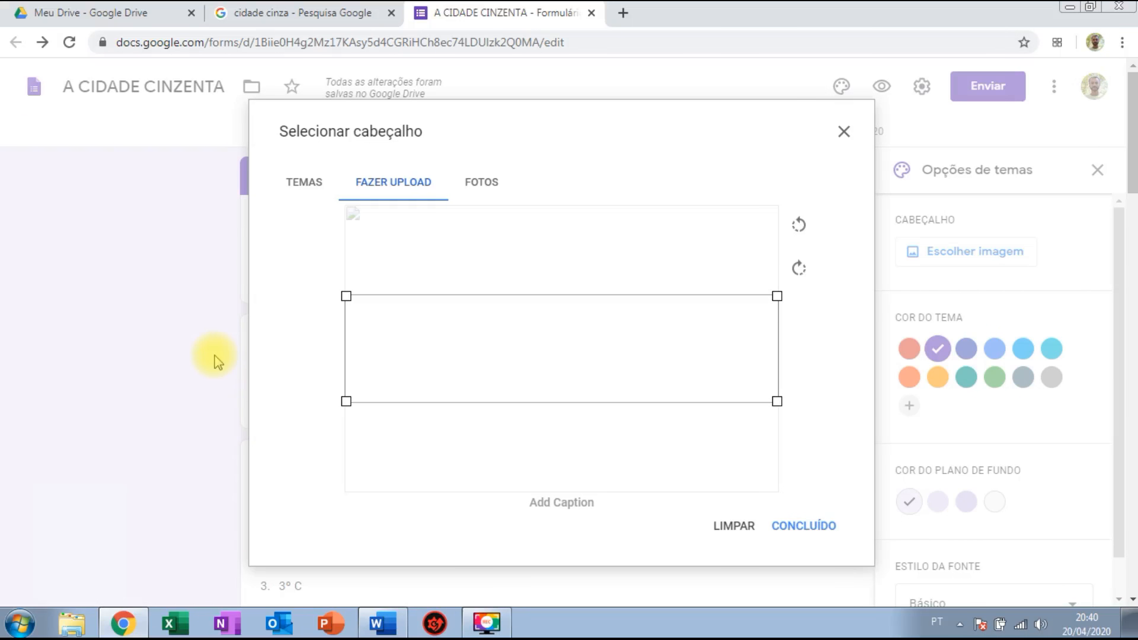
# Move the header crop frame to the very top of the grey city photo and confirm with Concluído.
pyautogui.moveTo(496, 345); pyautogui.dragTo(502, 372)
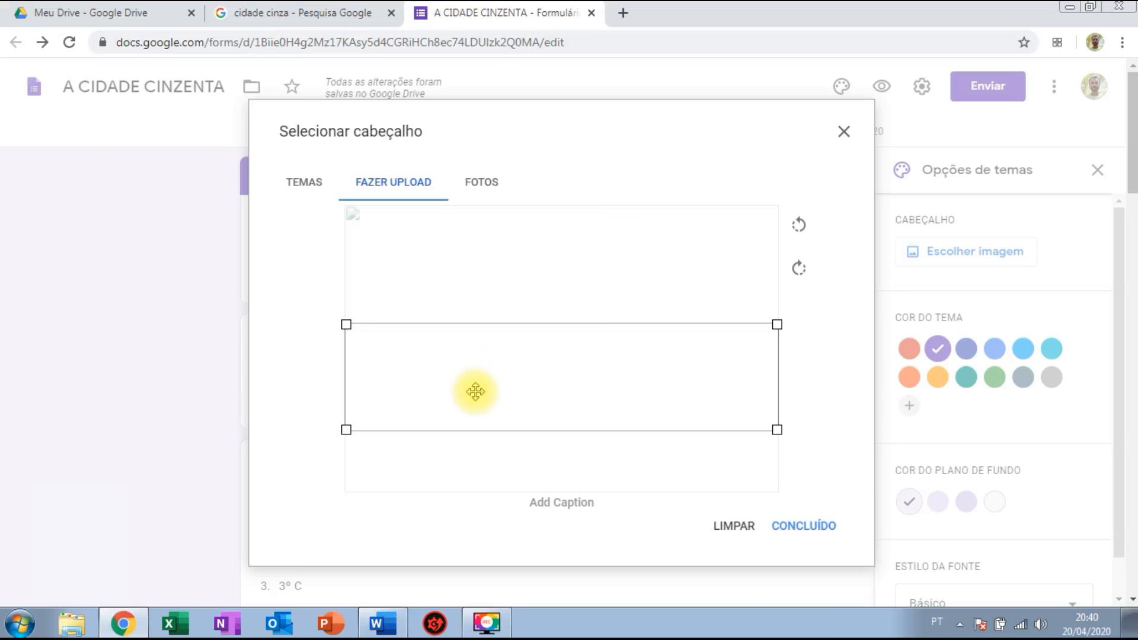
pyautogui.moveTo(475, 391); pyautogui.dragTo(470, 340)
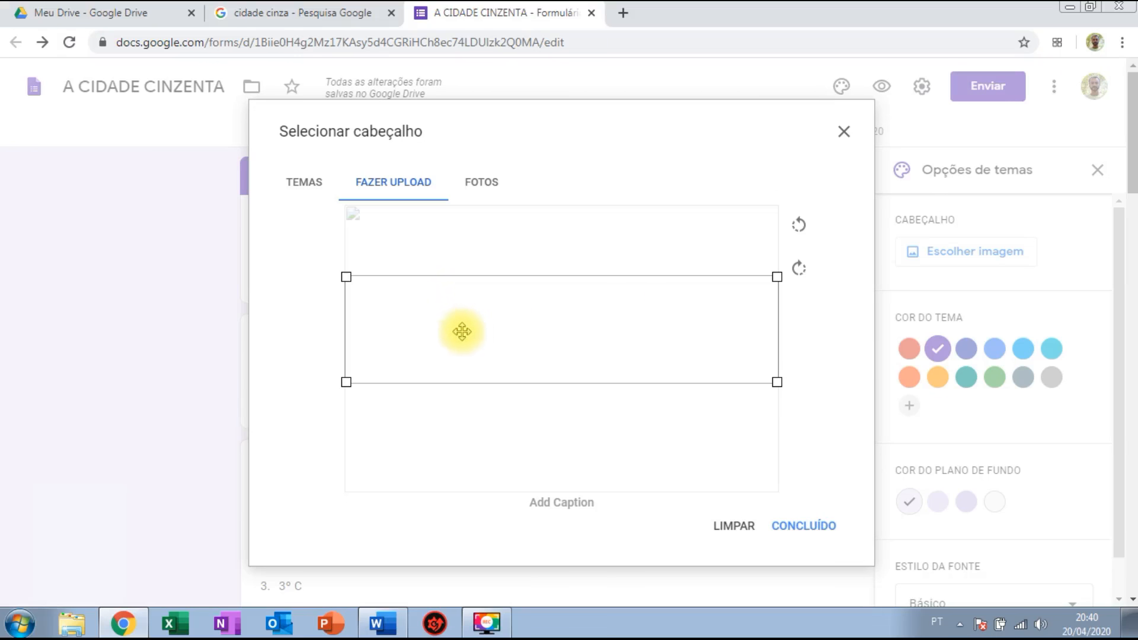
pyautogui.moveTo(488, 332); pyautogui.dragTo(488, 256)
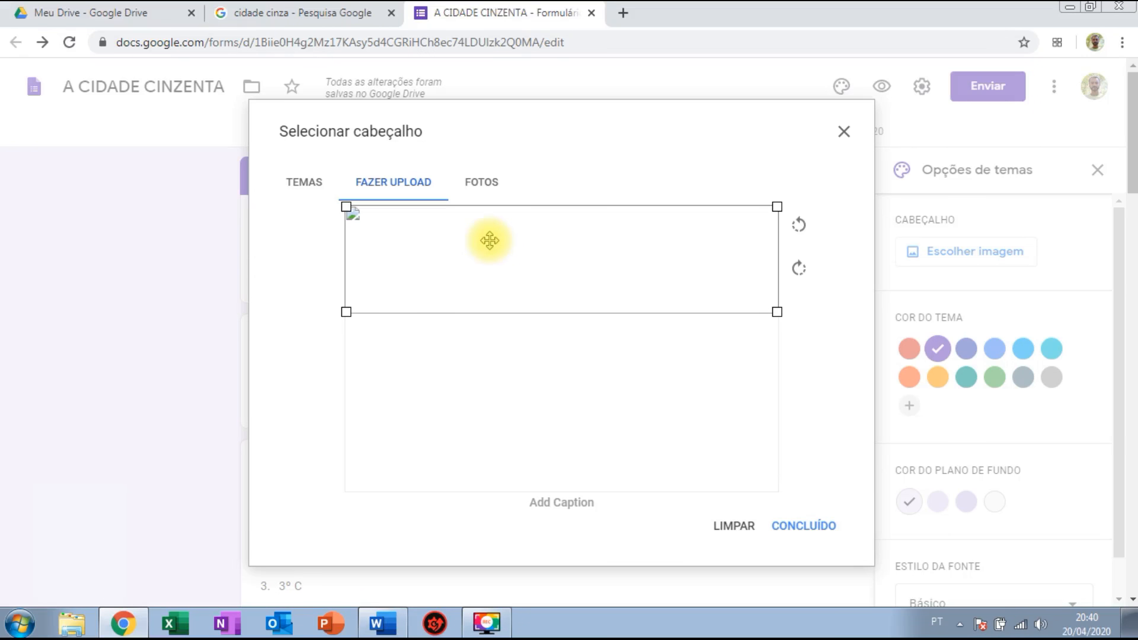
pyautogui.click(803, 528)
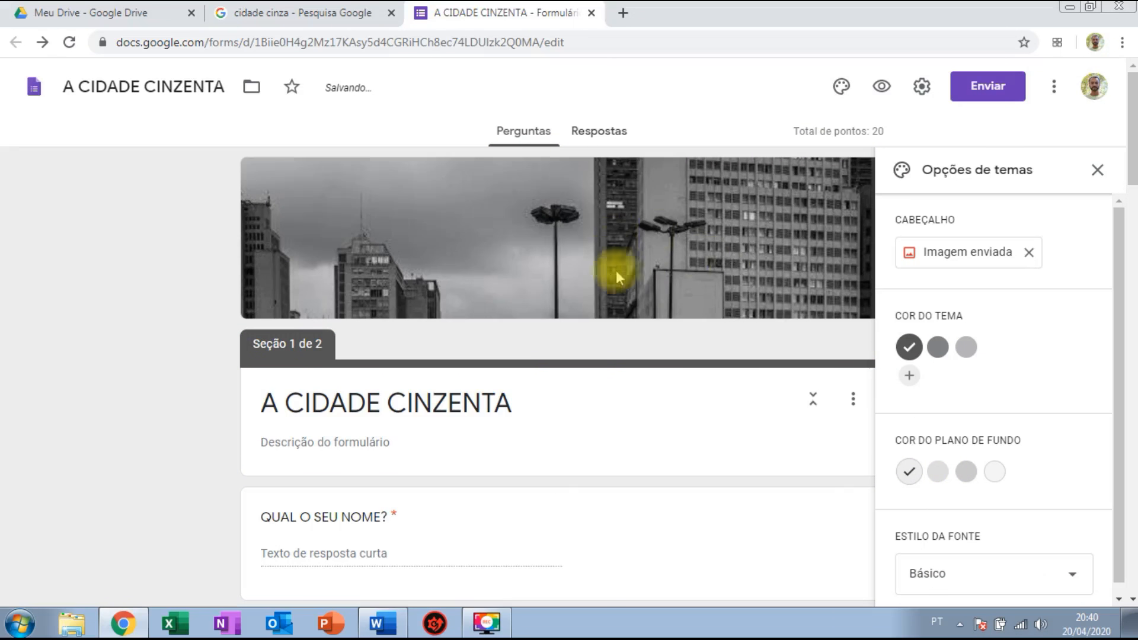
# Change the theme's font style to Divertido in Opções de temas.
pyautogui.click(1097, 170)
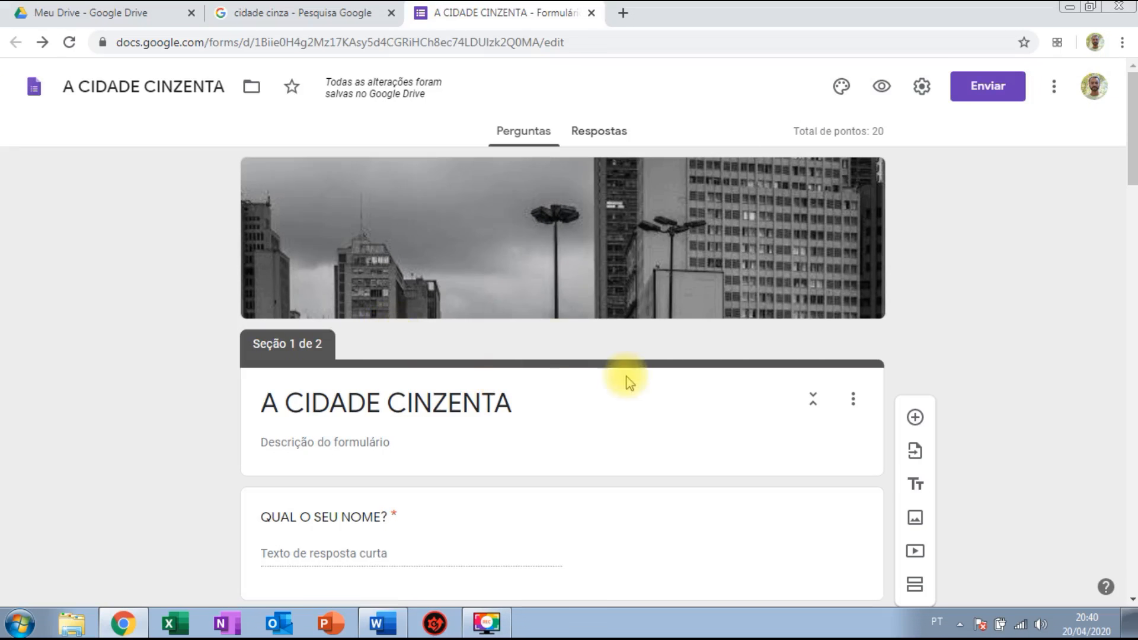
pyautogui.click(839, 87)
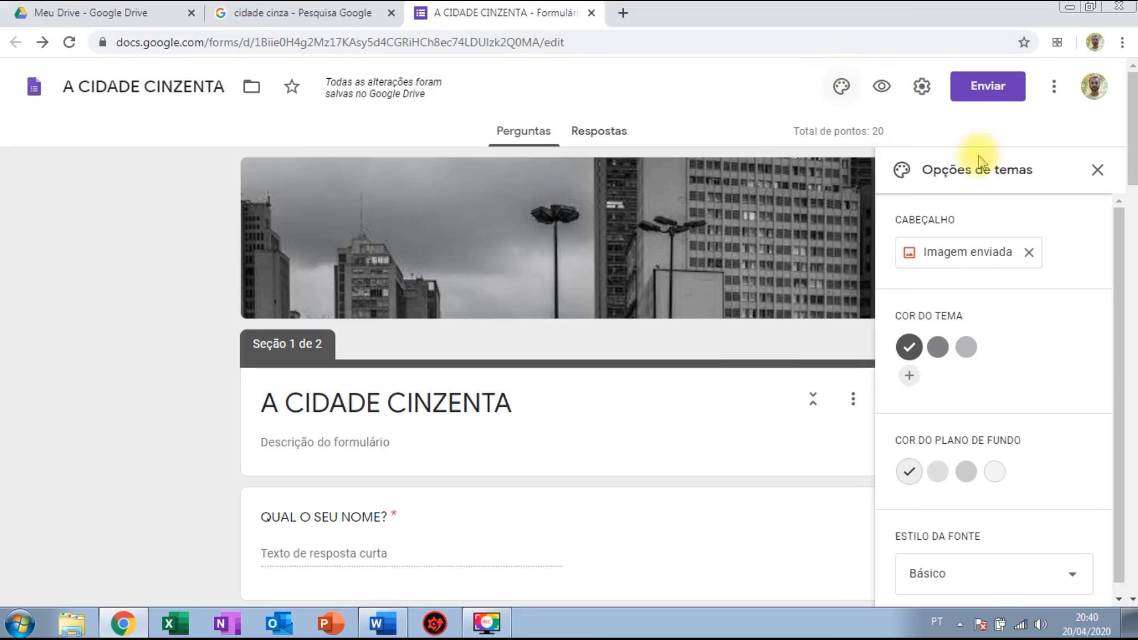
pyautogui.moveTo(1117, 298)
pyautogui.mouseDown()
pyautogui.moveTo(1116, 354)
pyautogui.moveTo(1116, 320)
pyautogui.mouseUp()
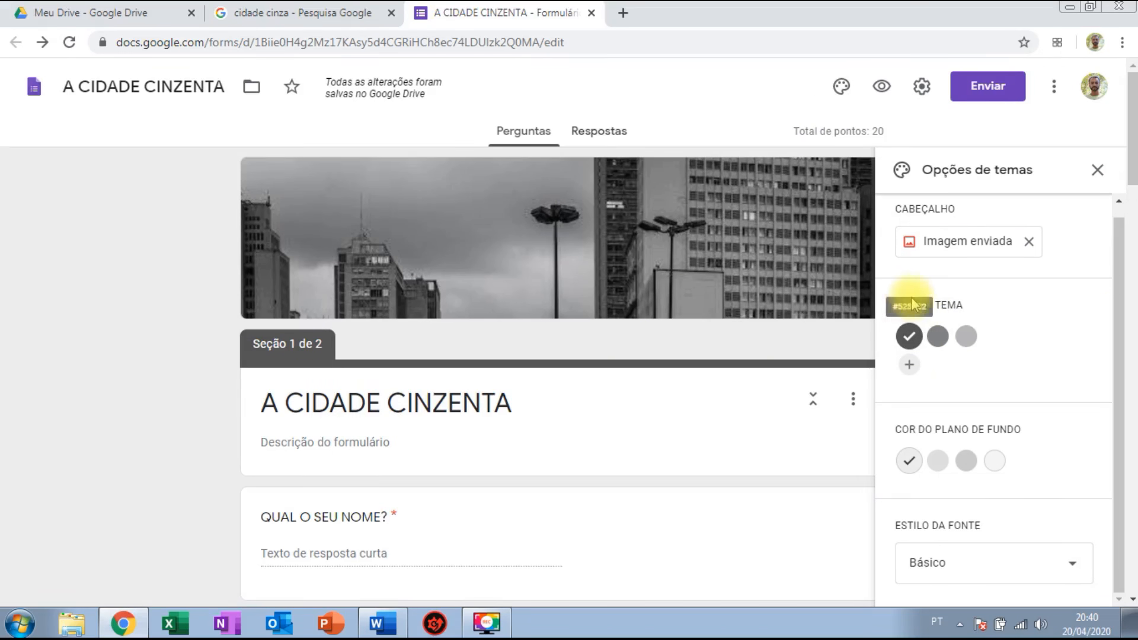
pyautogui.click(1007, 575)
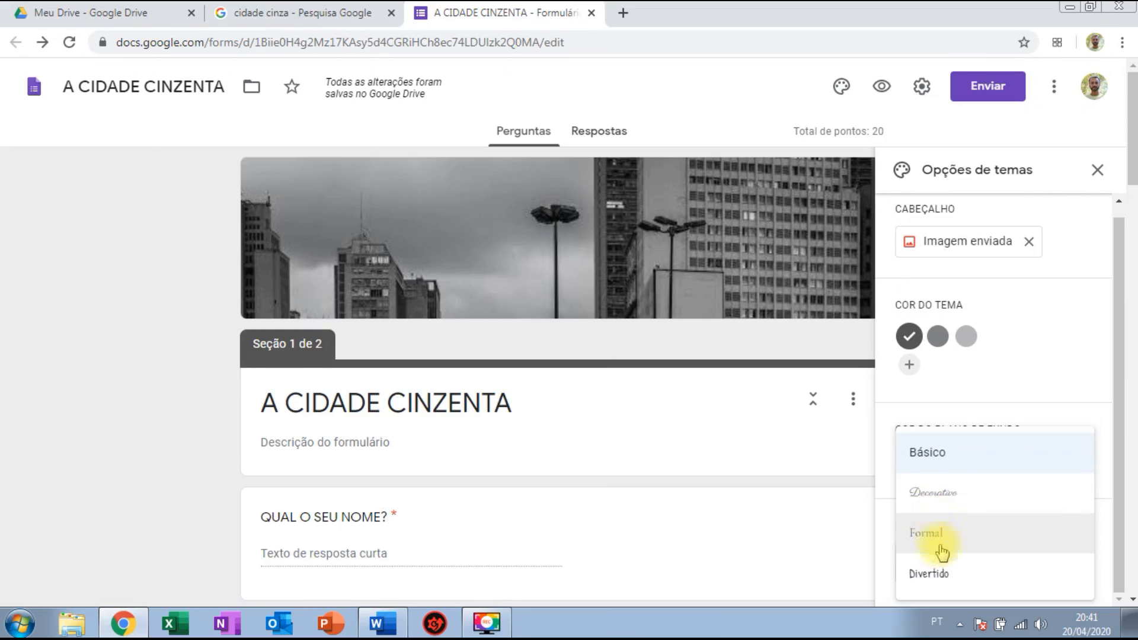
pyautogui.click(984, 571)
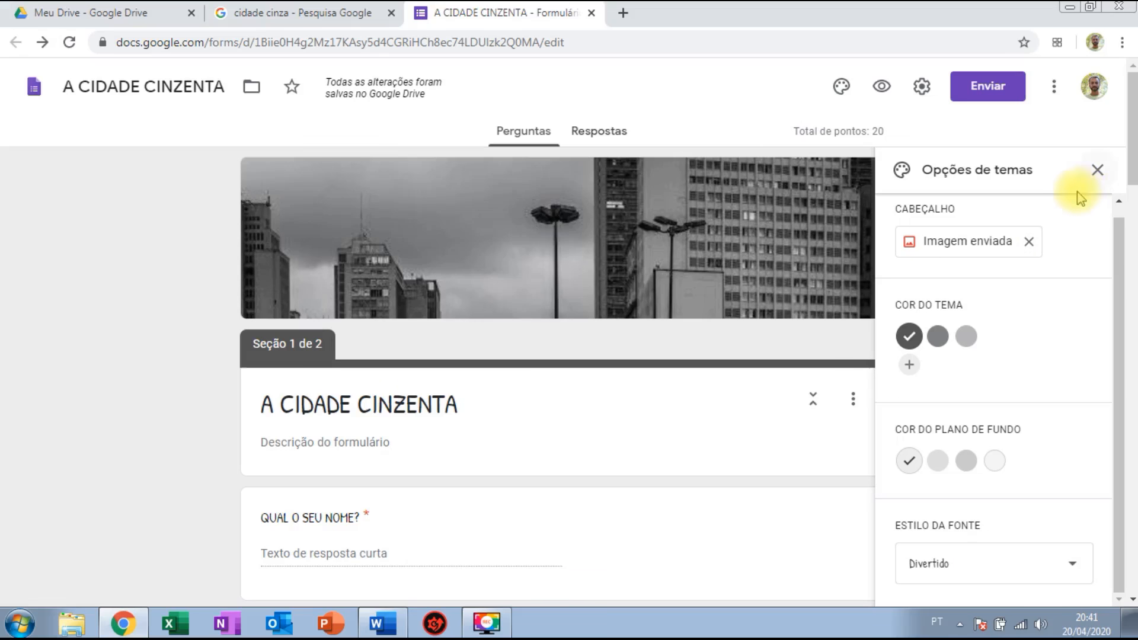
# Close the theme panel and review the quiz in the respondent preview, then return to the editor.
pyautogui.click(1096, 171)
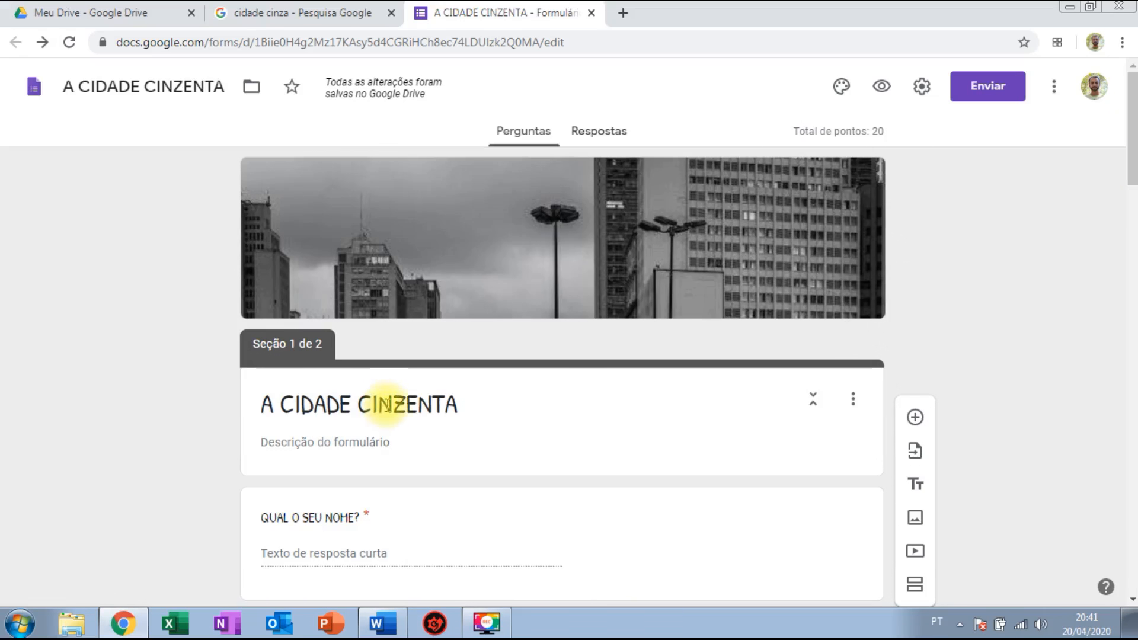
pyautogui.moveTo(1133, 145); pyautogui.dragTo(1132, 112)
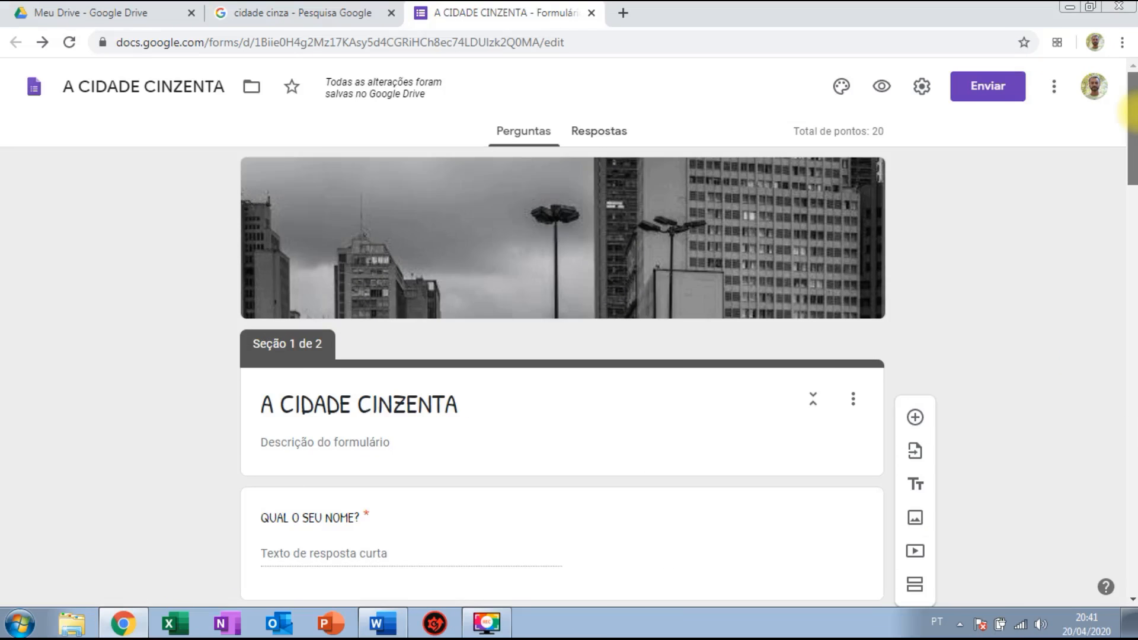
pyautogui.click(882, 87)
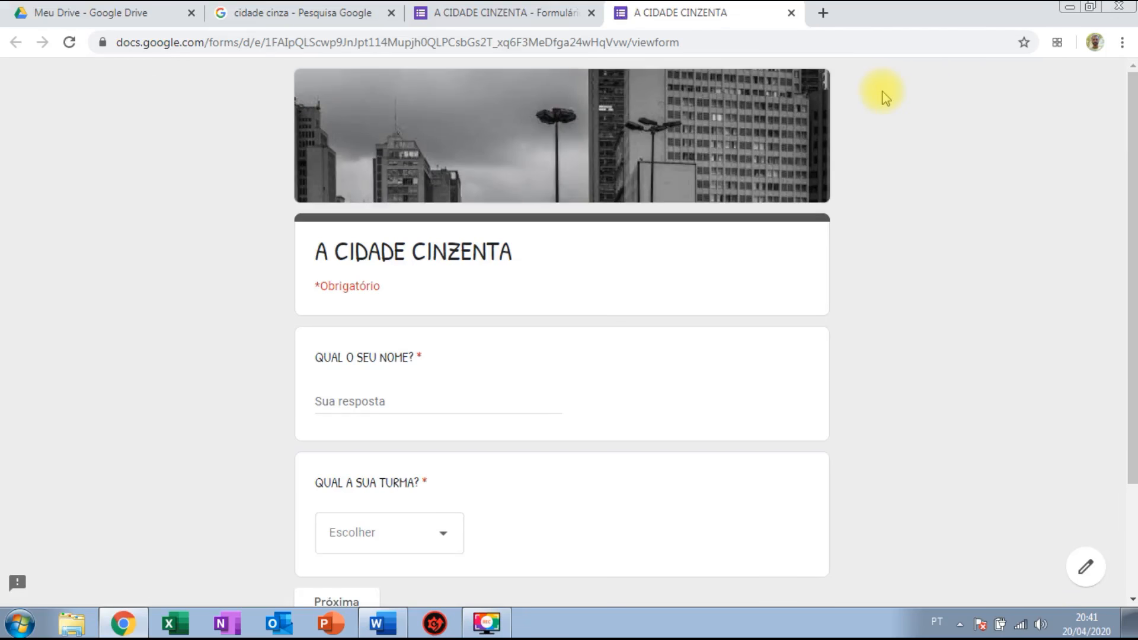
pyautogui.moveTo(1129, 104); pyautogui.dragTo(1129, 154)
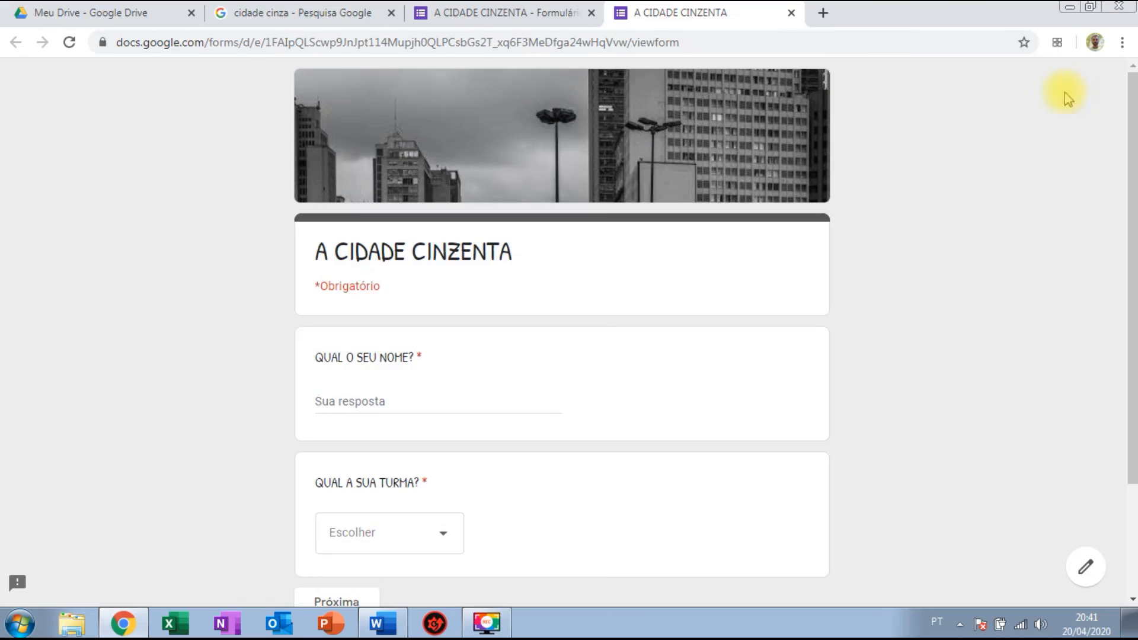
pyautogui.click(792, 13)
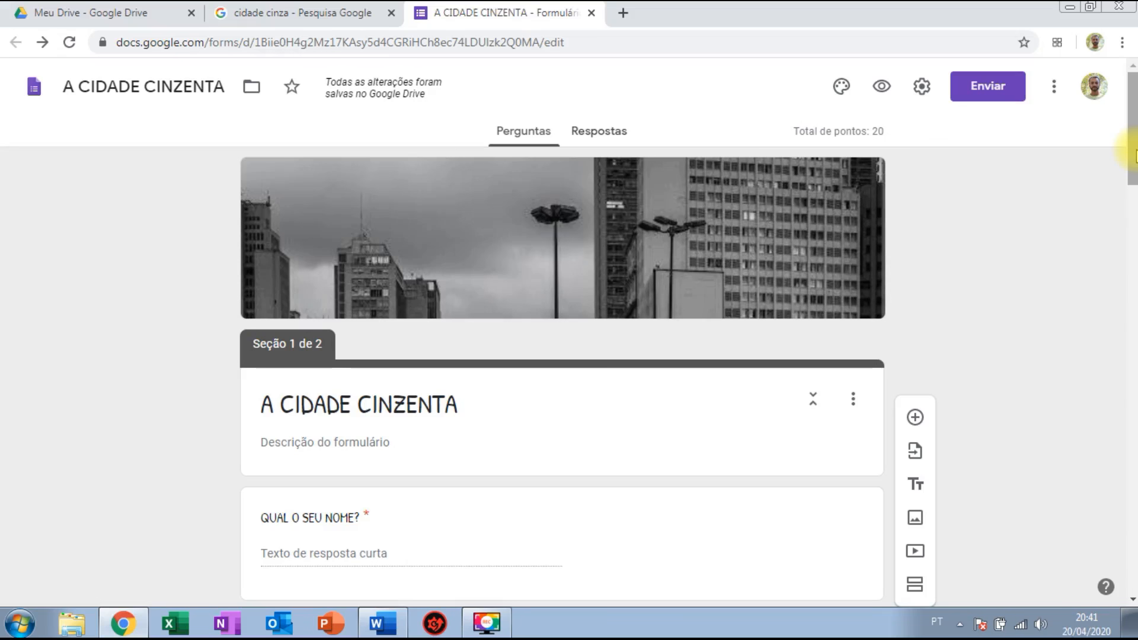
# Confirm the quiz has no responses, then view the Uma cultura esquecida form's 4-response charts.
pyautogui.click(603, 137)
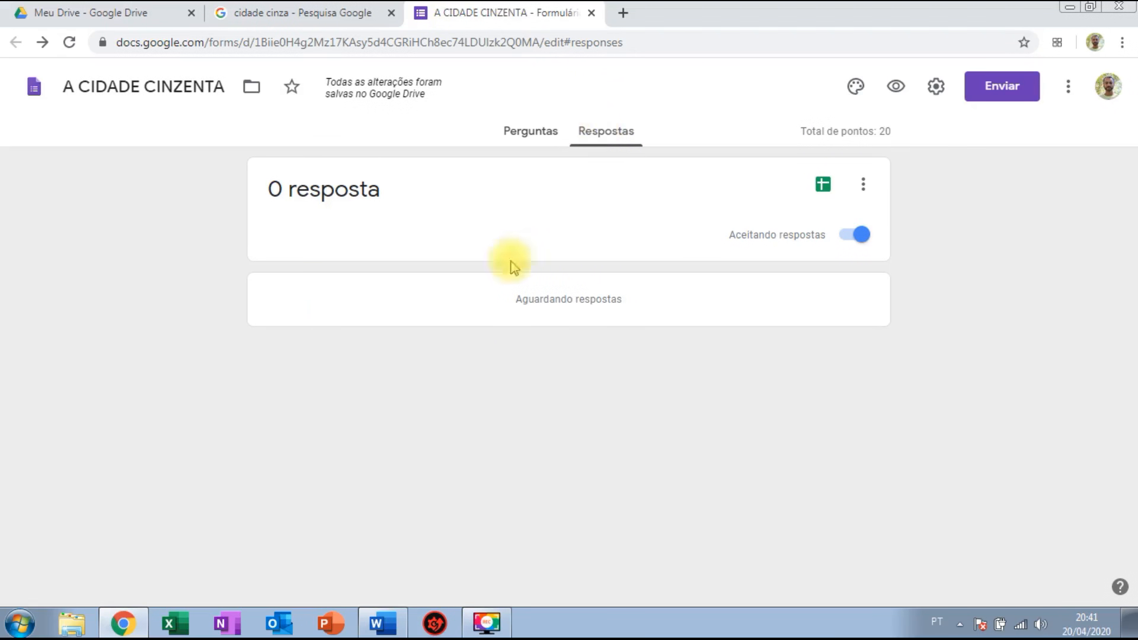
pyautogui.click(520, 133)
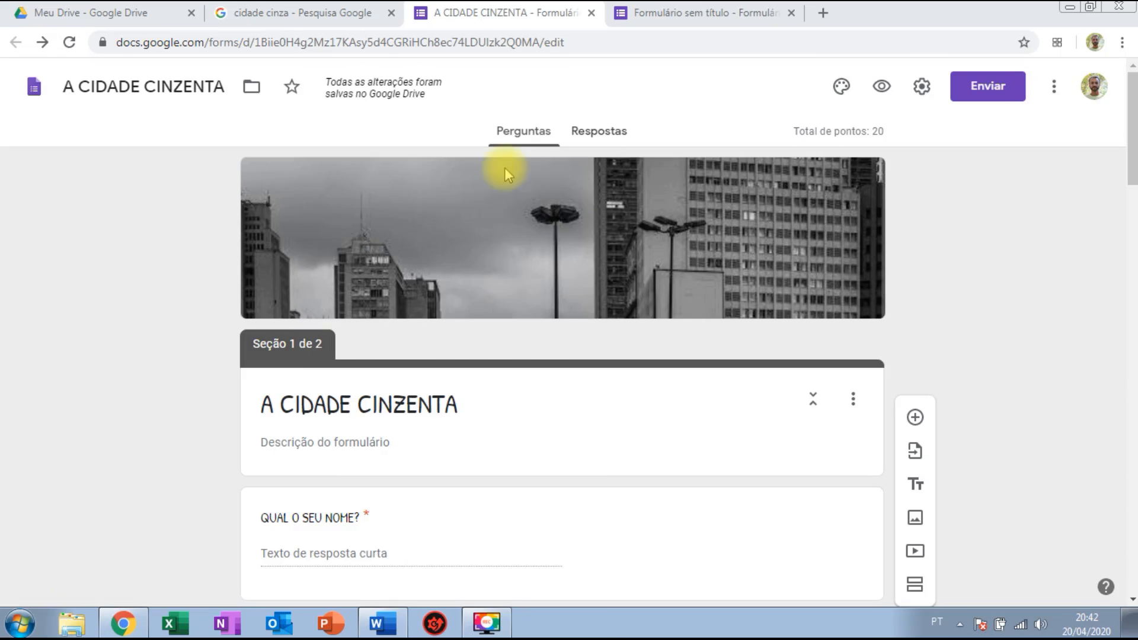
pyautogui.click(684, 14)
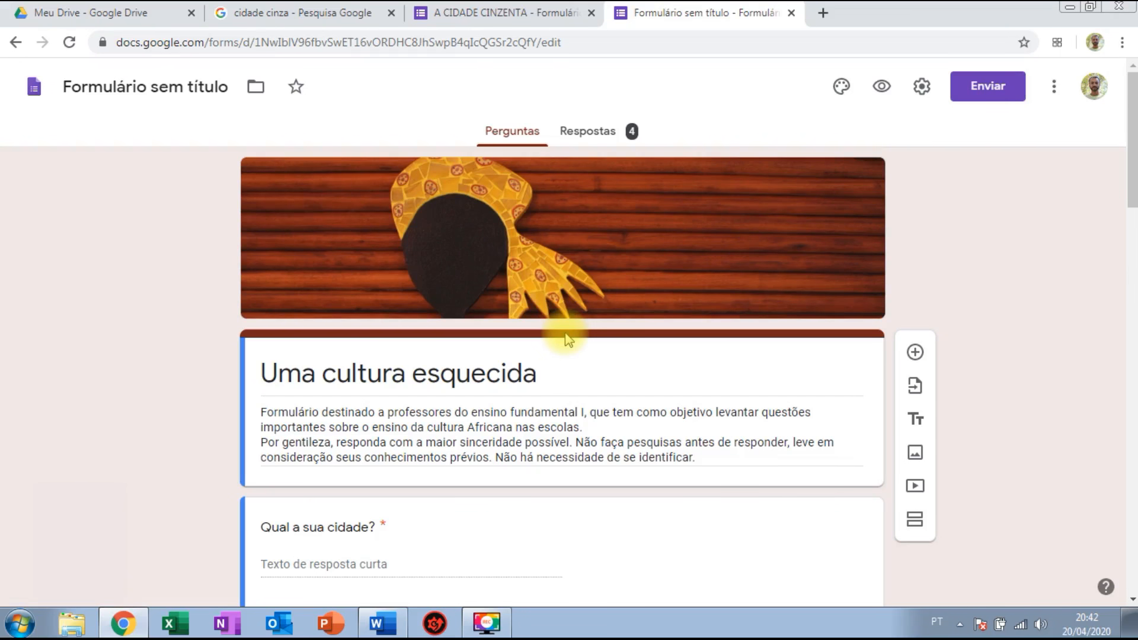
pyautogui.click(600, 135)
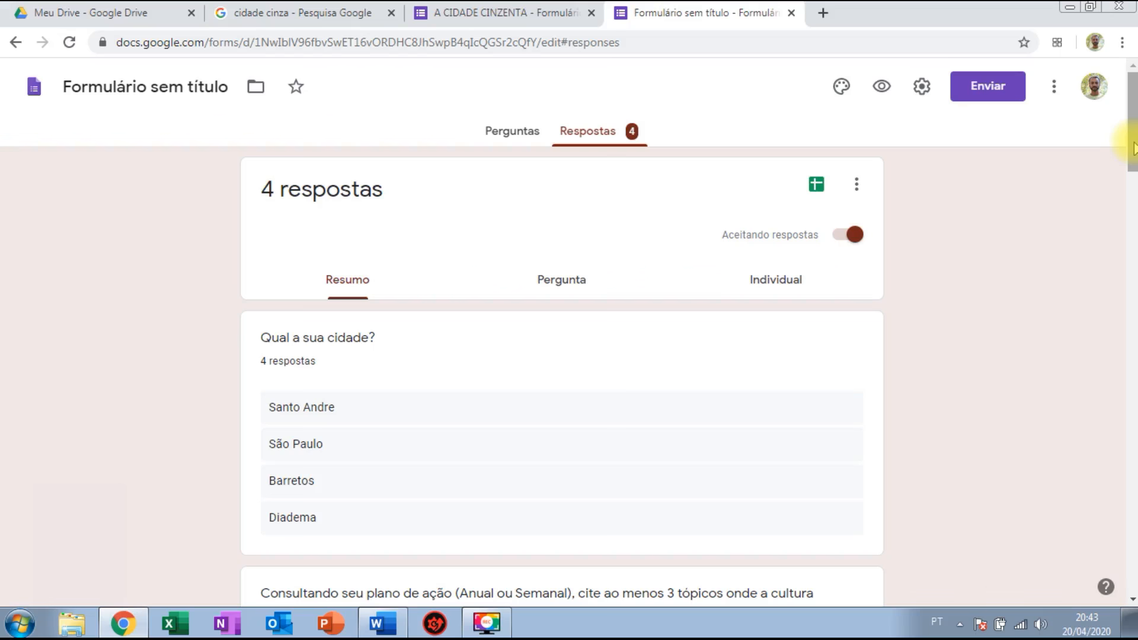
pyautogui.moveTo(1132, 148); pyautogui.dragTo(1130, 95)
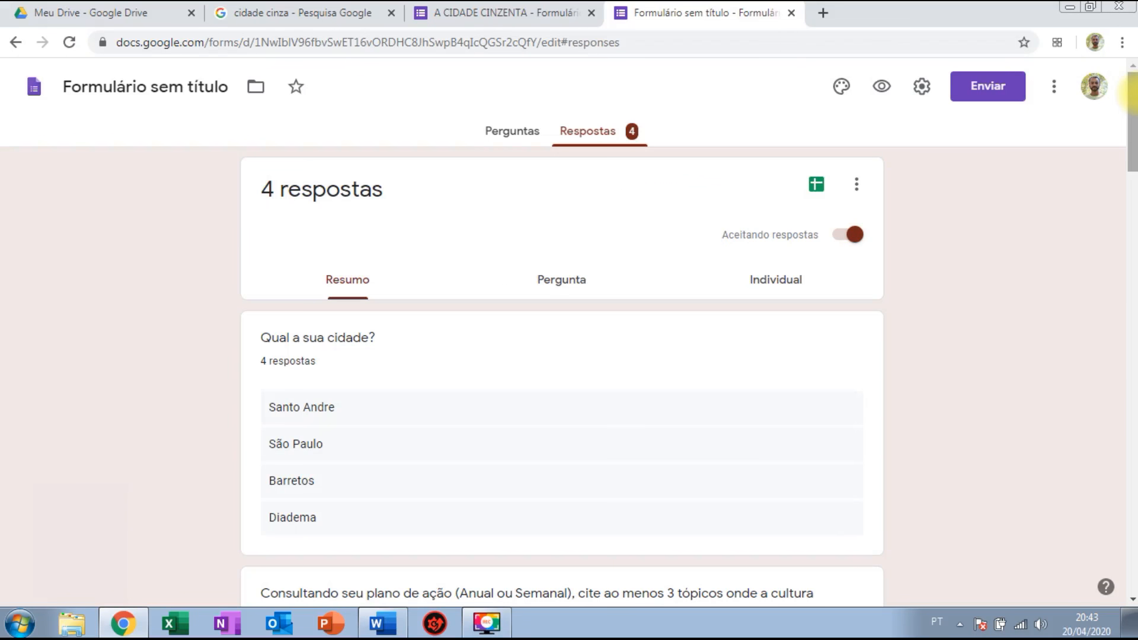
# Page through the individual responses up to 4 de 4.
pyautogui.click(771, 285)
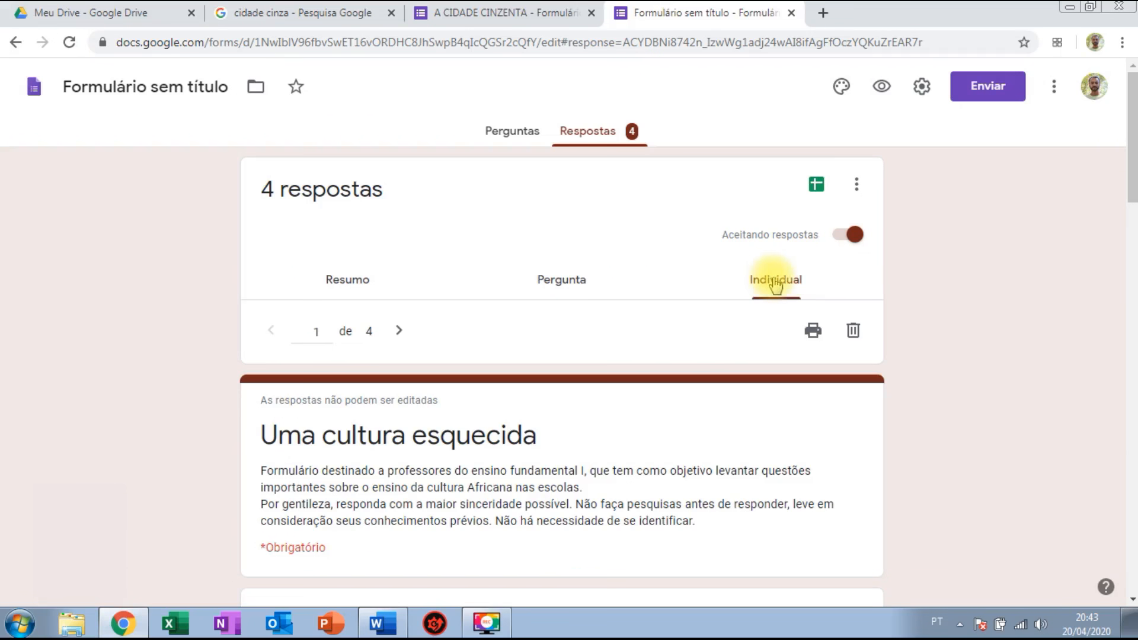
pyautogui.moveTo(1132, 157)
pyautogui.mouseDown()
pyautogui.moveTo(1133, 498)
pyautogui.moveTo(1132, 154)
pyautogui.mouseUp()
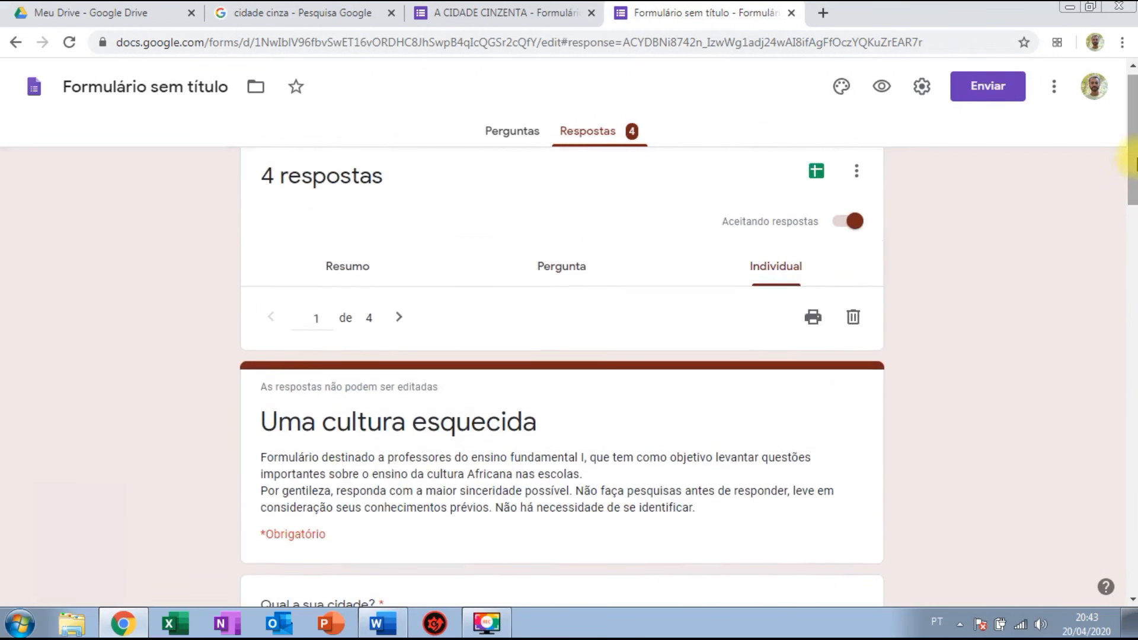
pyautogui.click(401, 319)
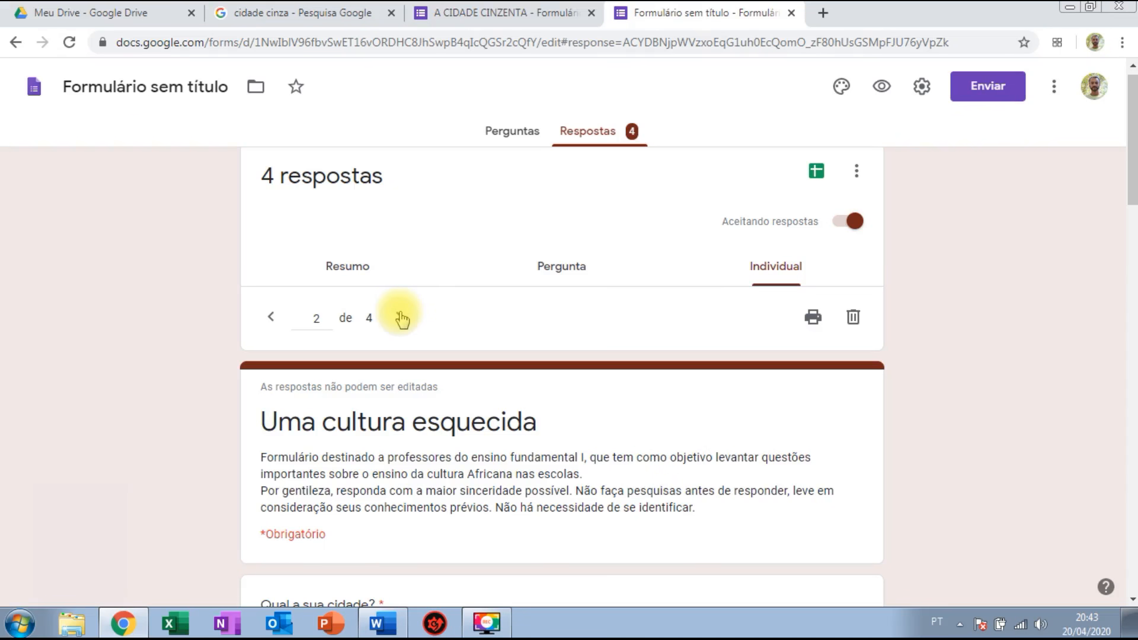
pyautogui.click(399, 323)
pyautogui.click(399, 323)
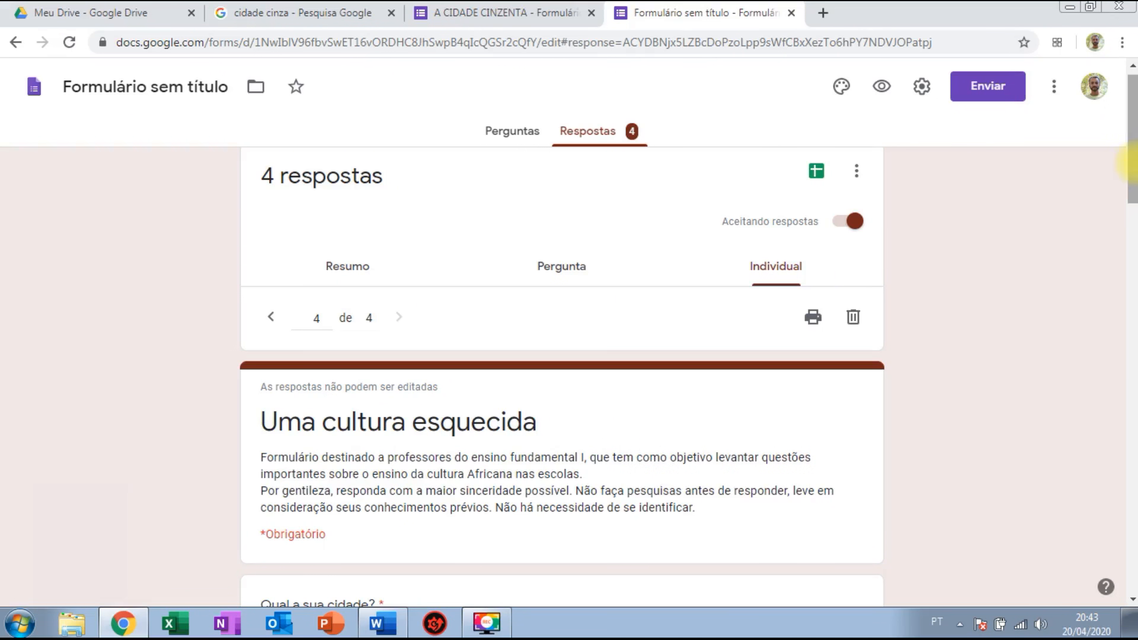
# Send the responses to a new spreadsheet with Criar planilha.
pyautogui.moveTo(1133, 175); pyautogui.dragTo(1133, 159)
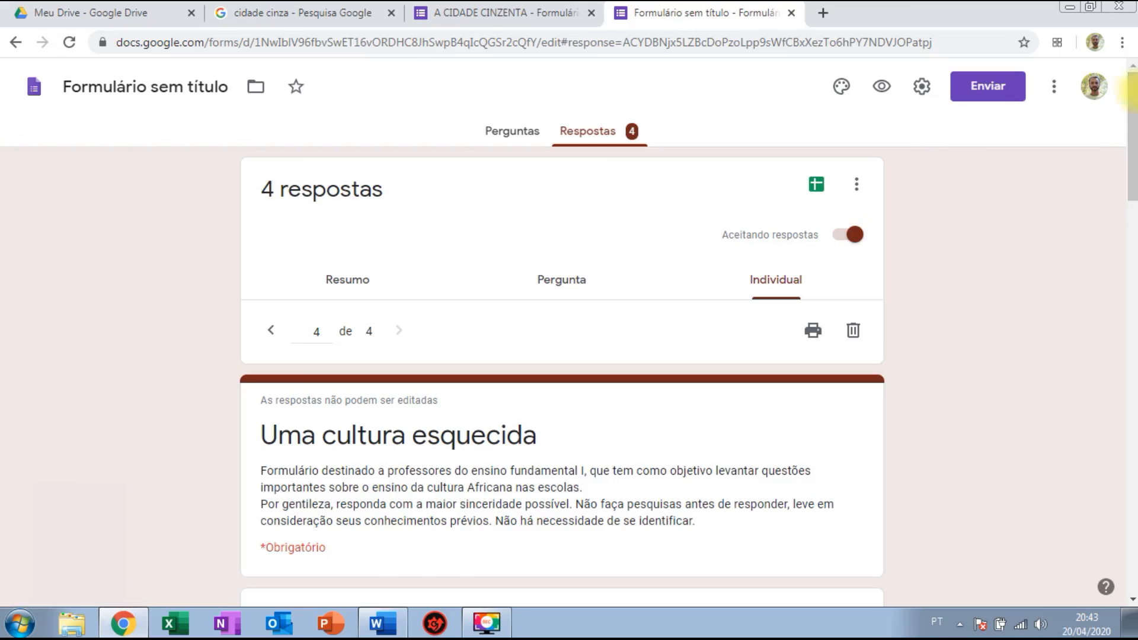
pyautogui.click(815, 186)
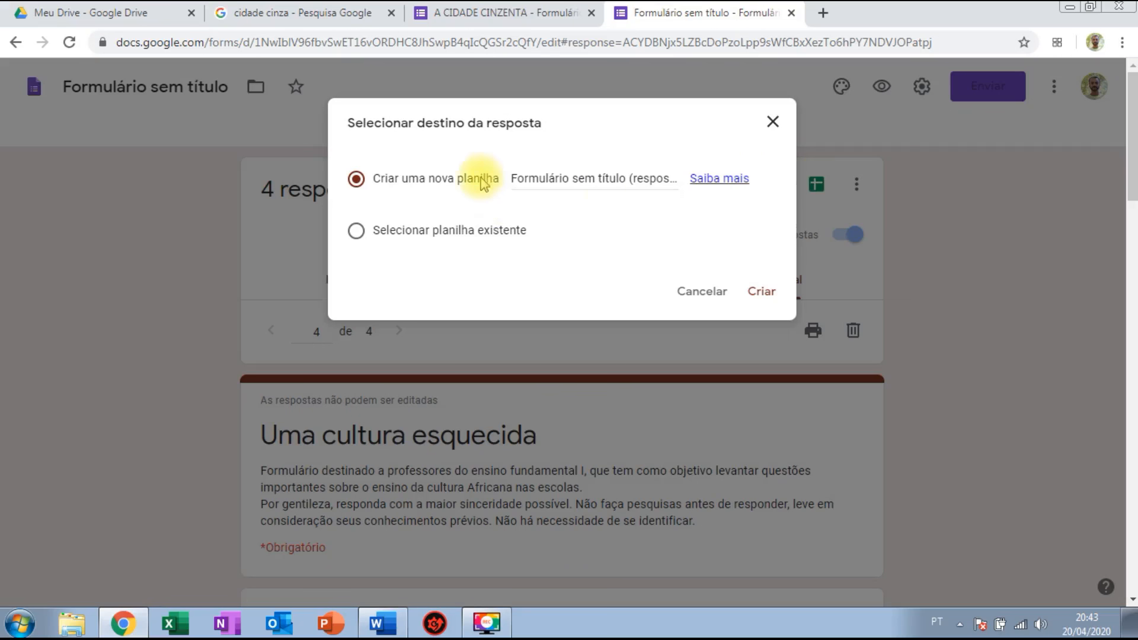
pyautogui.click(759, 291)
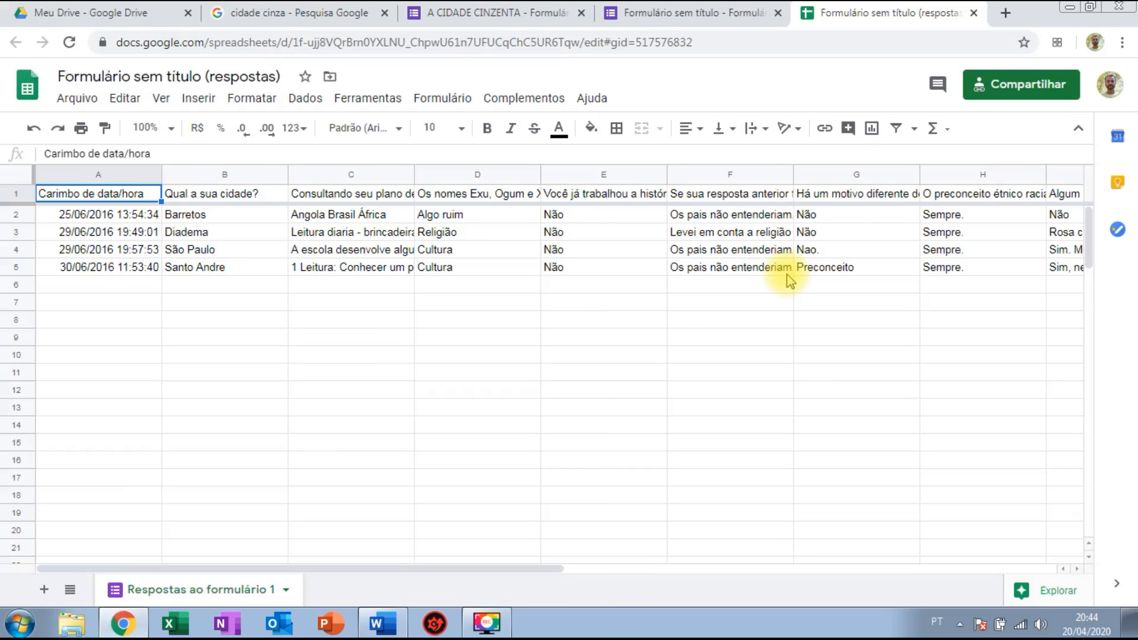
# Review the four response rows (Barretos, Diadema, São Paulo, Santo Andre) and close the spreadsheet tab.
pyautogui.click(973, 13)
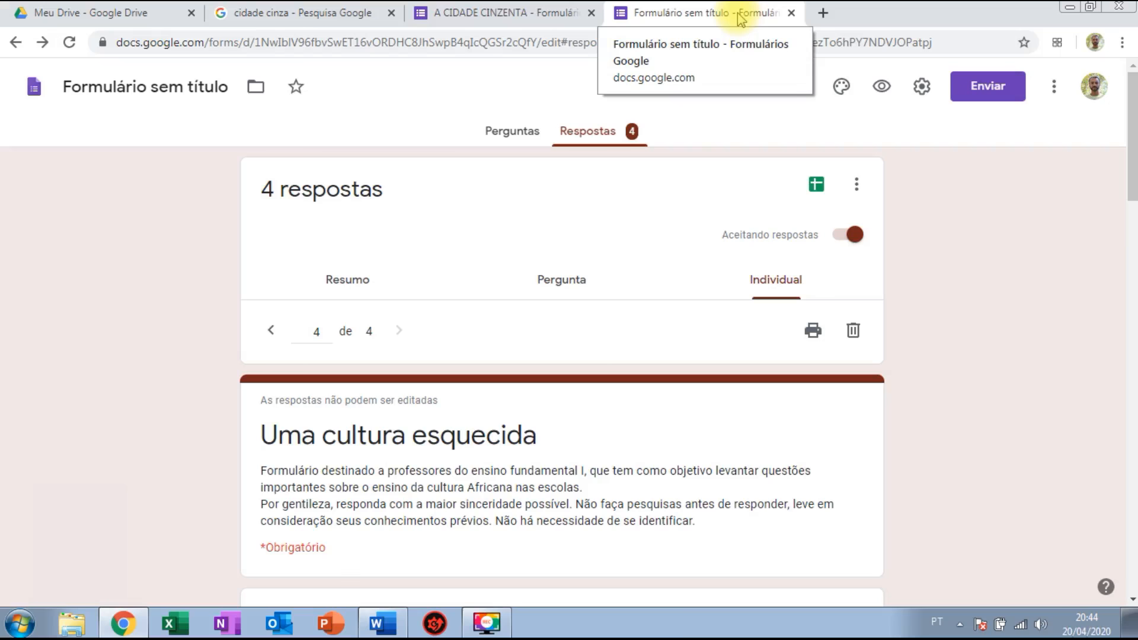
# Return to the A CIDADE CINZENTA quiz and copy its shortened forms.gle link from Enviar.
pyautogui.click(791, 13)
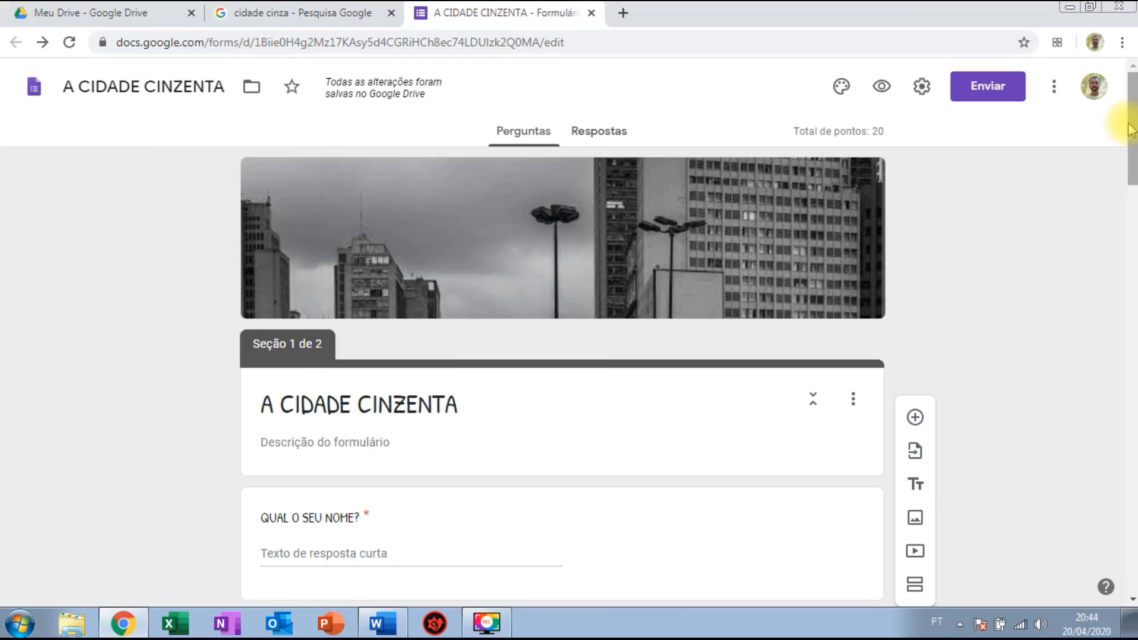
pyautogui.click(986, 91)
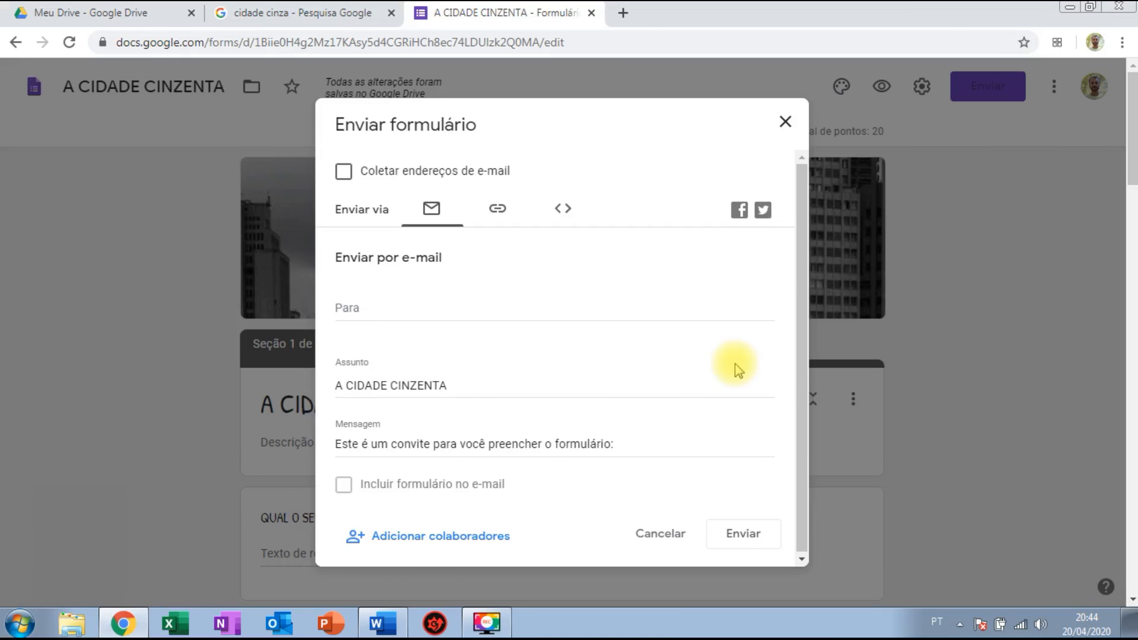
pyautogui.click(387, 312)
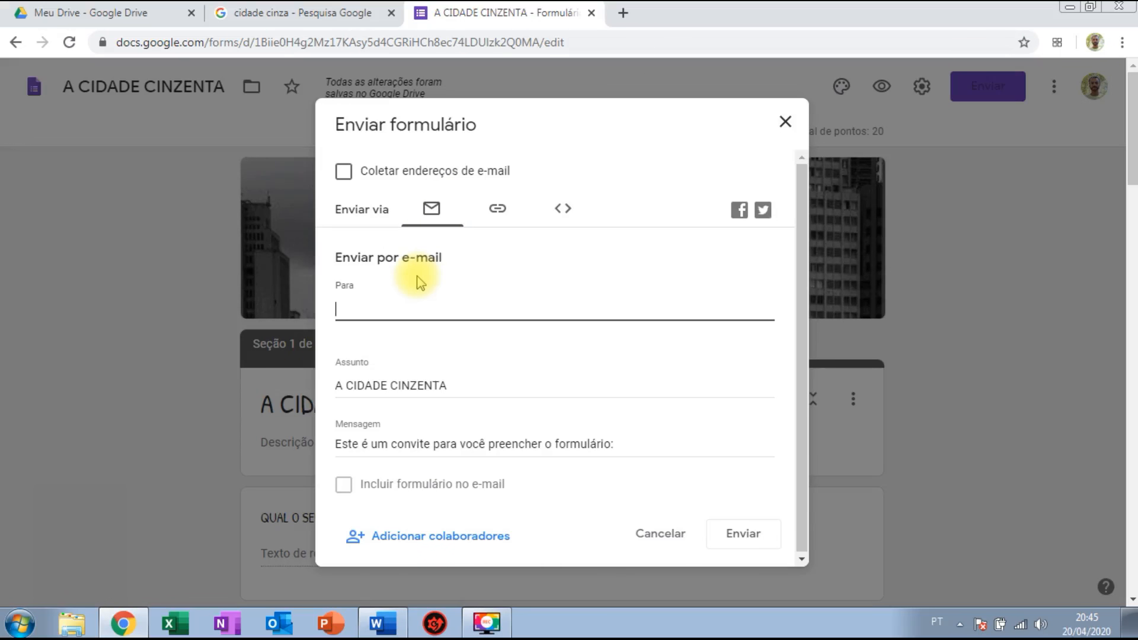
pyautogui.click(496, 220)
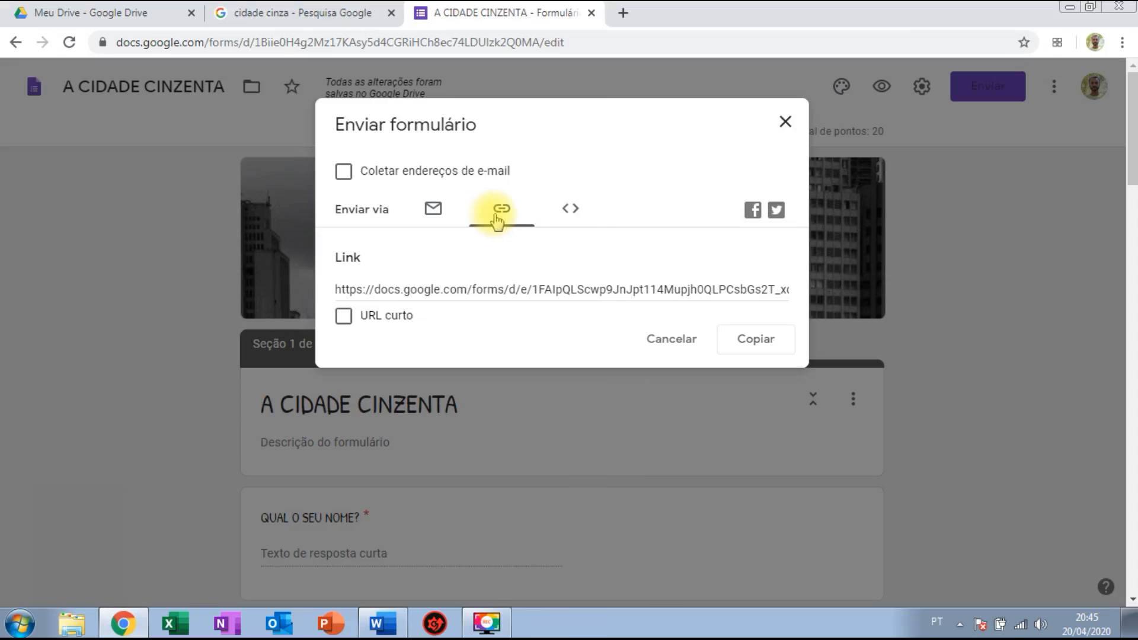
pyautogui.click(571, 211)
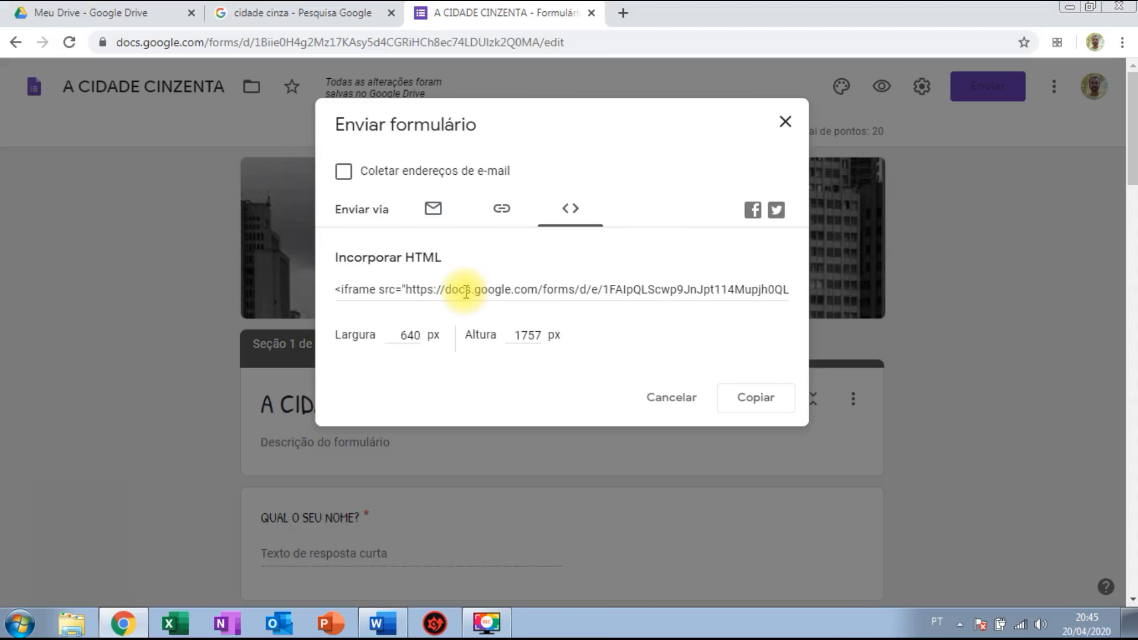
pyautogui.click(500, 210)
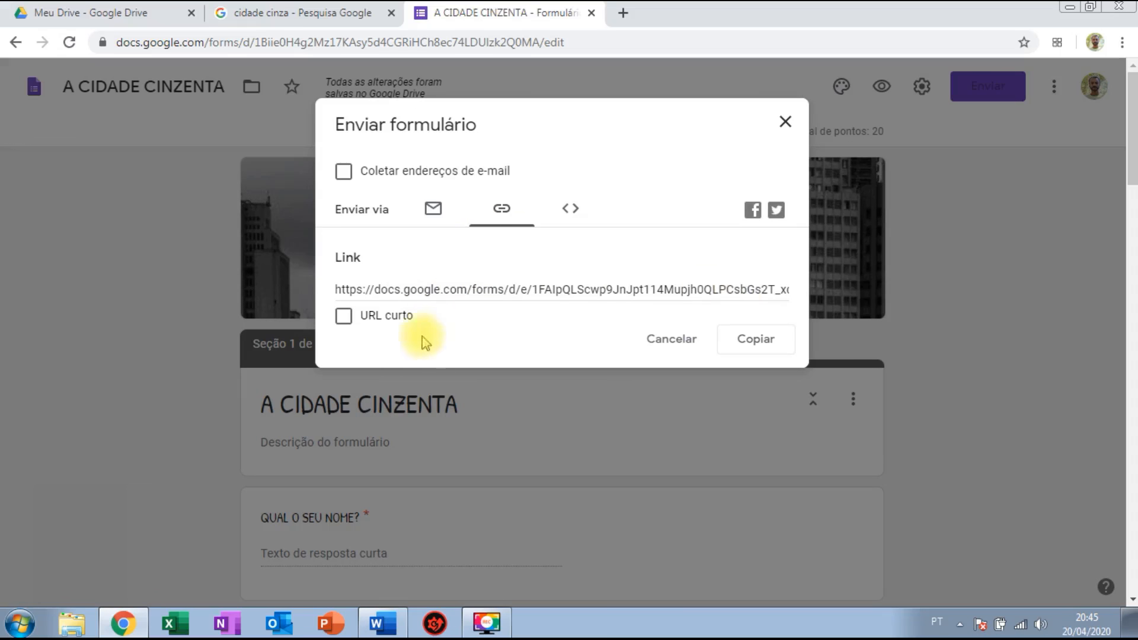
pyautogui.click(344, 318)
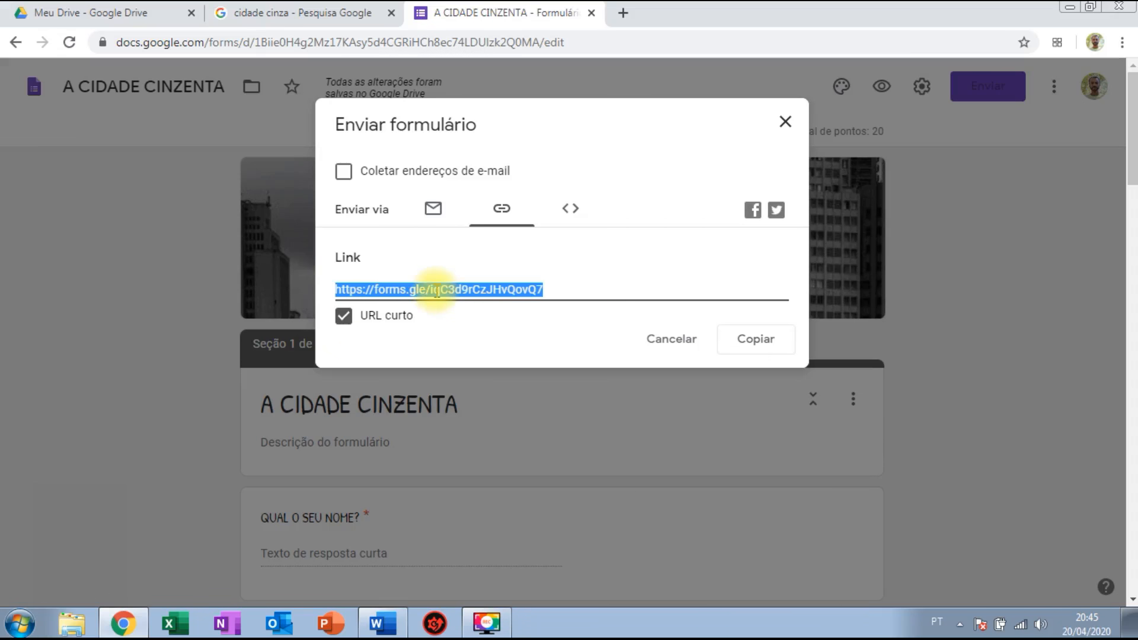
pyautogui.click(760, 345)
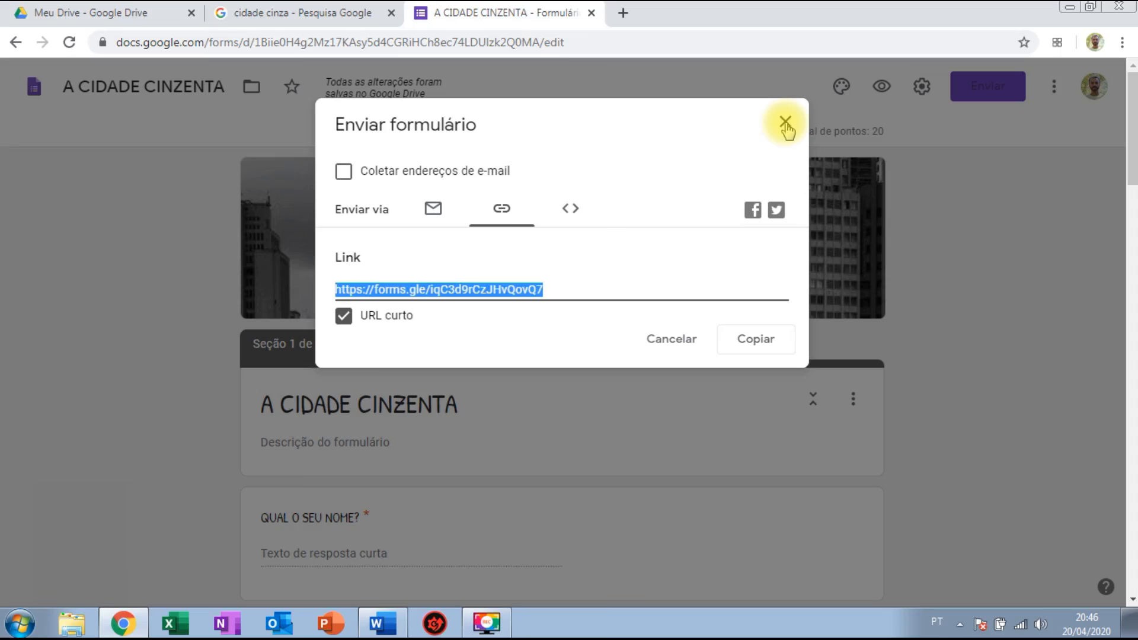
pyautogui.click(672, 341)
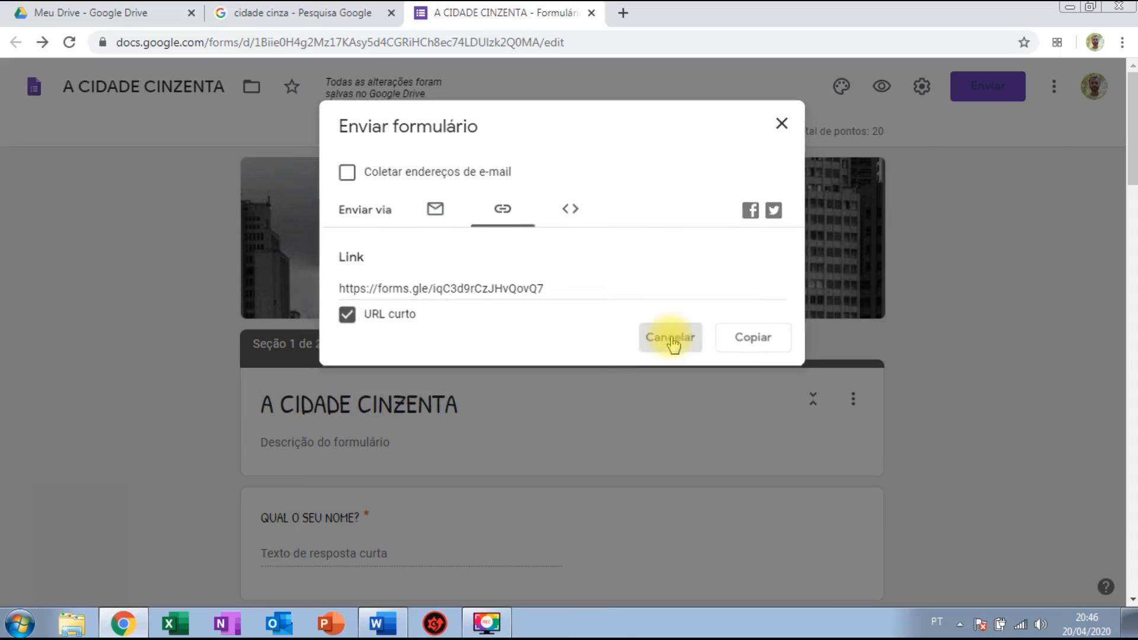